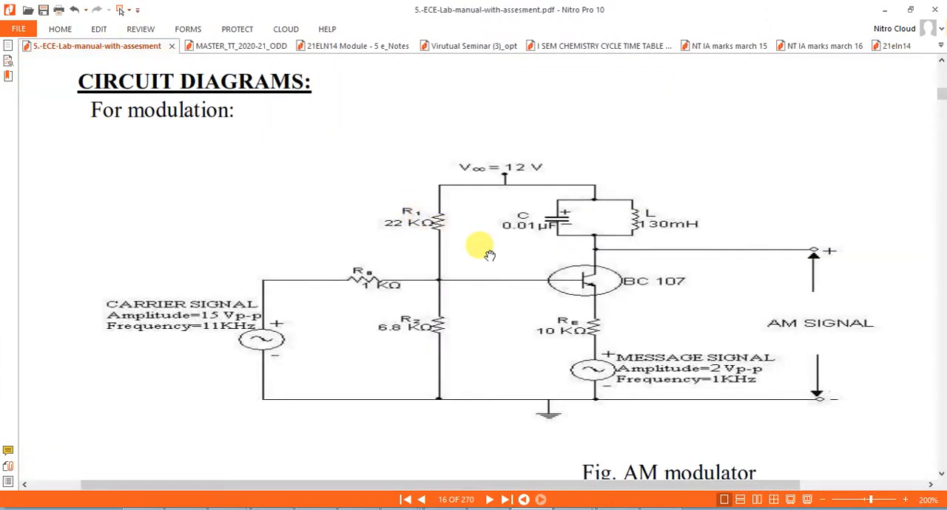
Step: Review the AM modulator circuit diagram in the lab manual, and switch to the AM design in Multisim
drag(495, 258, 481, 237)
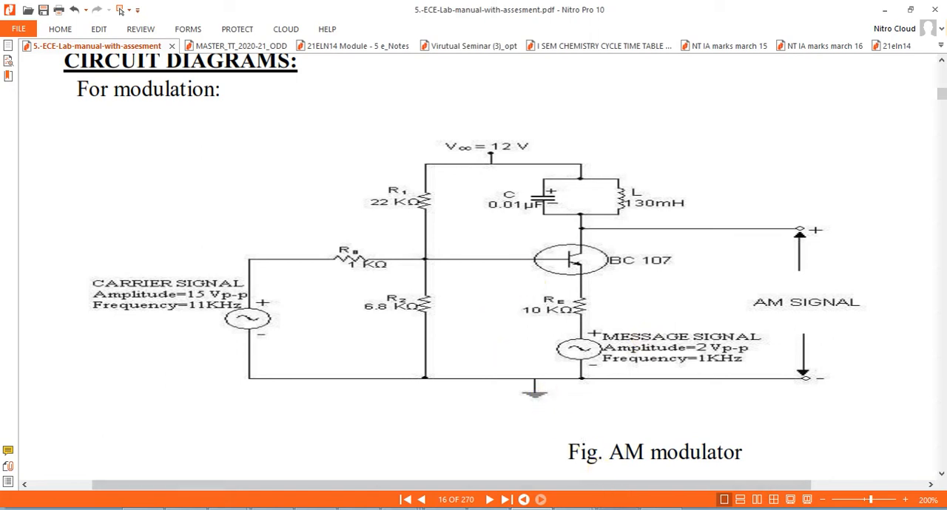
mouse_move(618, 505)
click(618, 444)
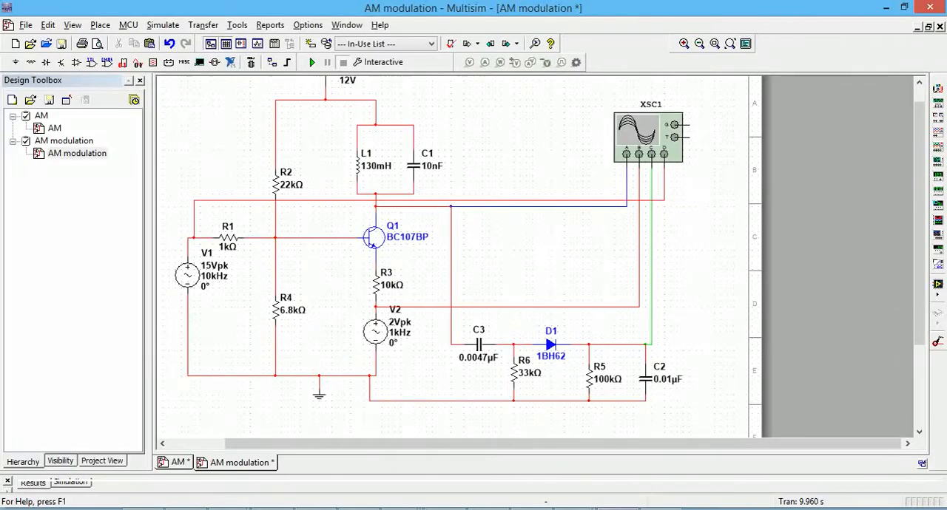
click(46, 118)
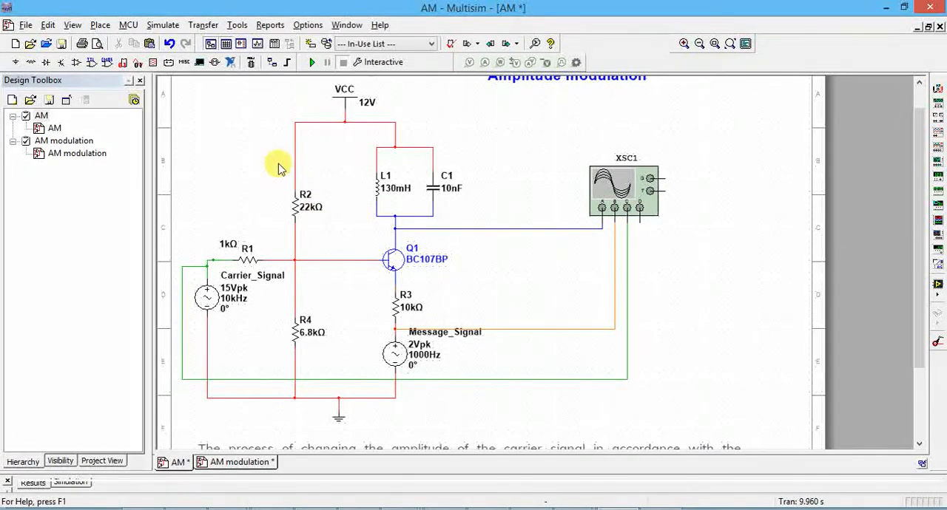
Step: Search all groups of the component library for the transistor bc107, and close the component browser without placing it
click(398, 263)
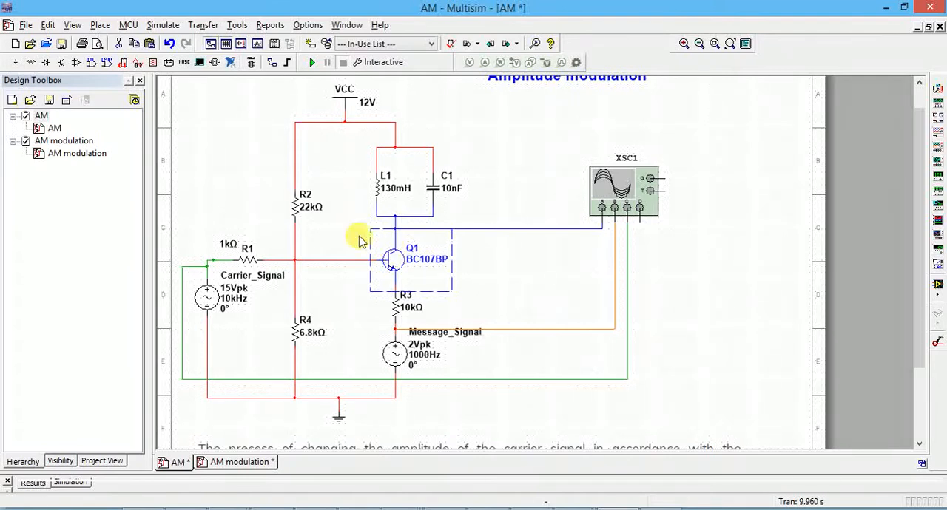
click(100, 25)
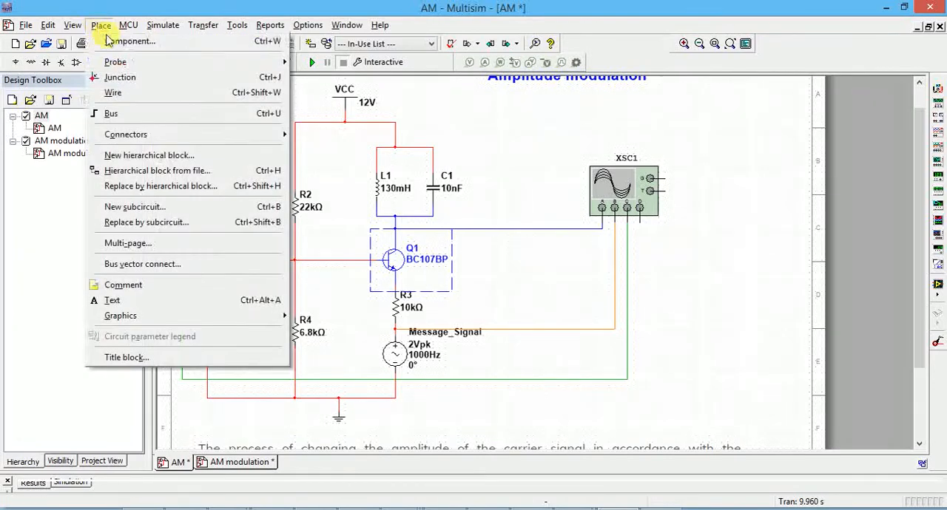
click(111, 40)
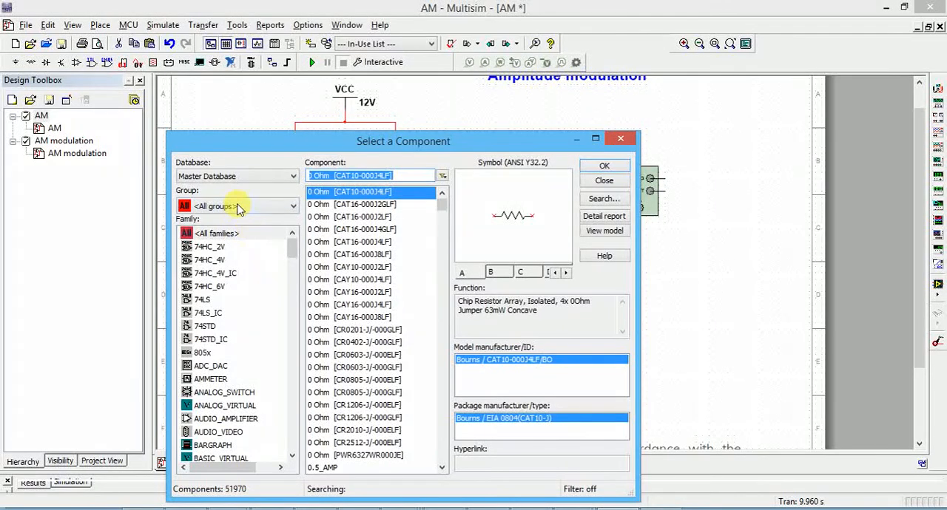
click(238, 206)
click(238, 211)
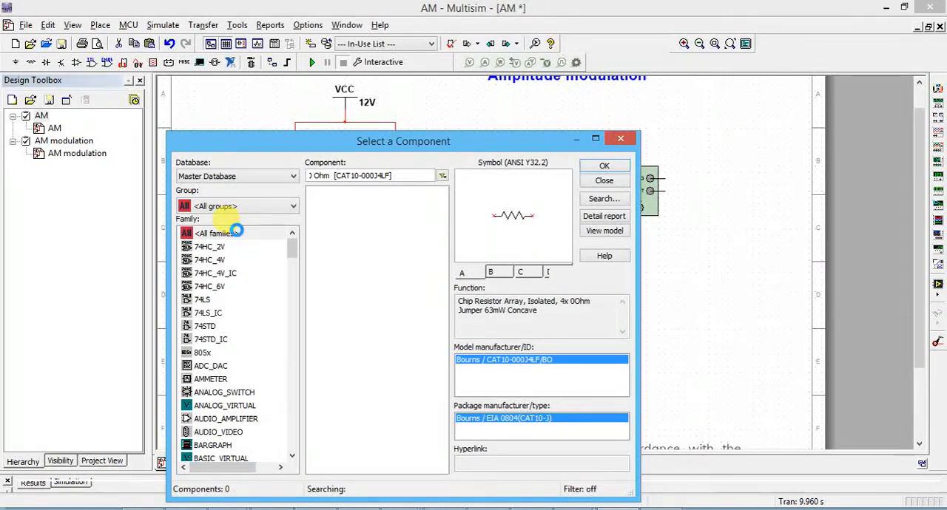
click(400, 176)
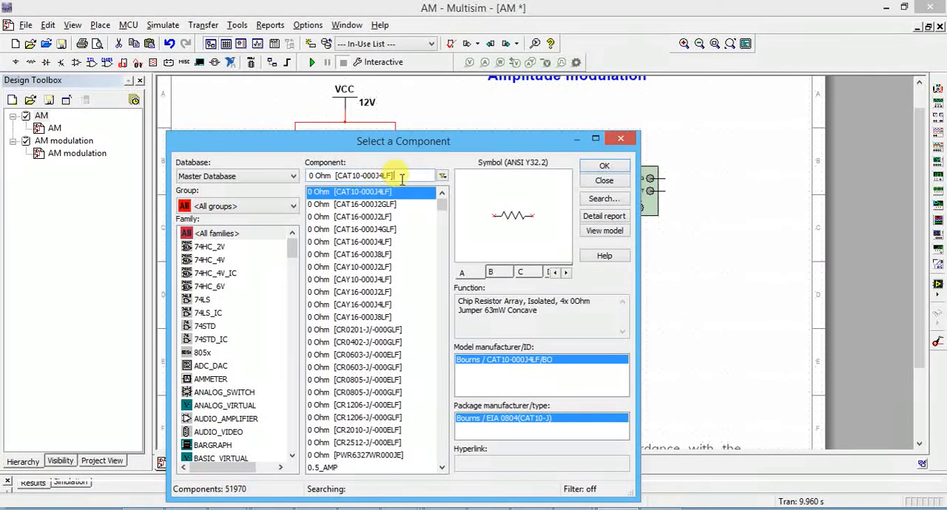
key(ctrl+a)
text(b)
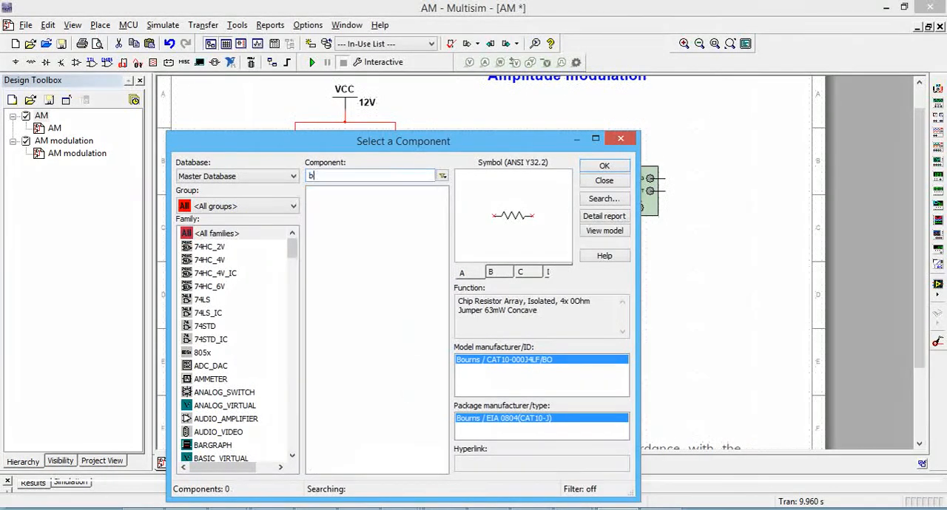
text(c)
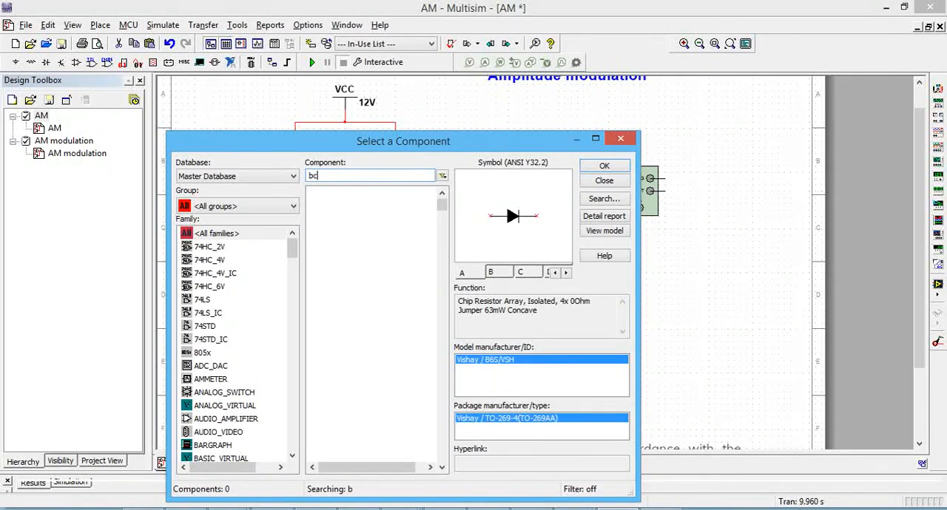
text(107)
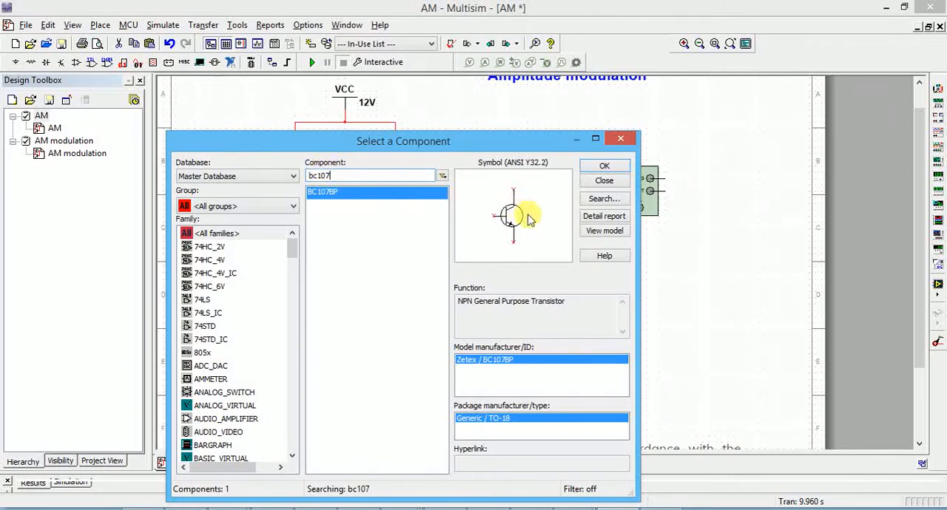
click(622, 140)
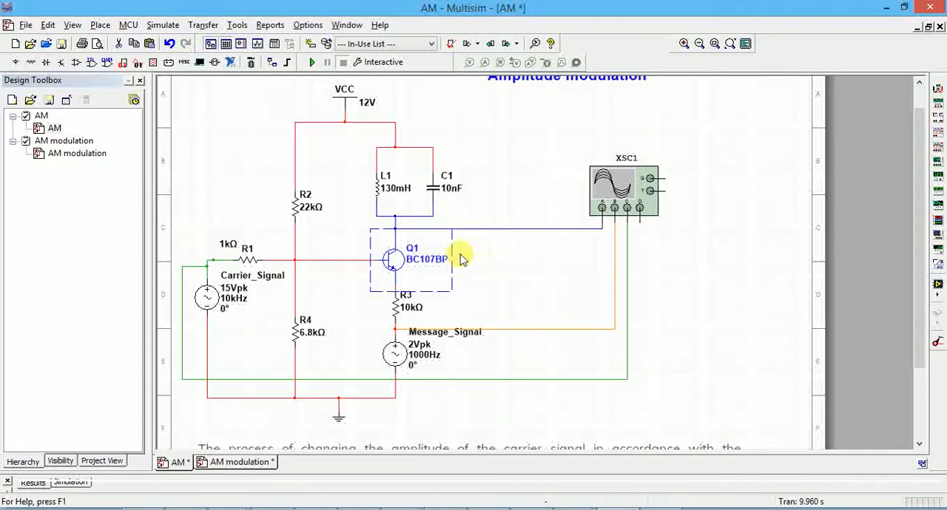
click(504, 265)
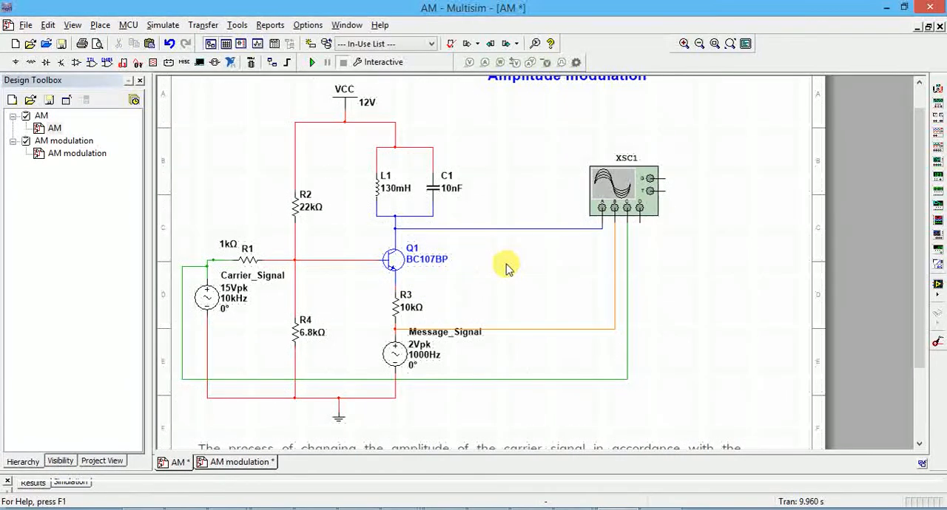
Step: Inspect the library entry of the carrier signal source through Replace Components, and leave the source as it is
click(208, 298)
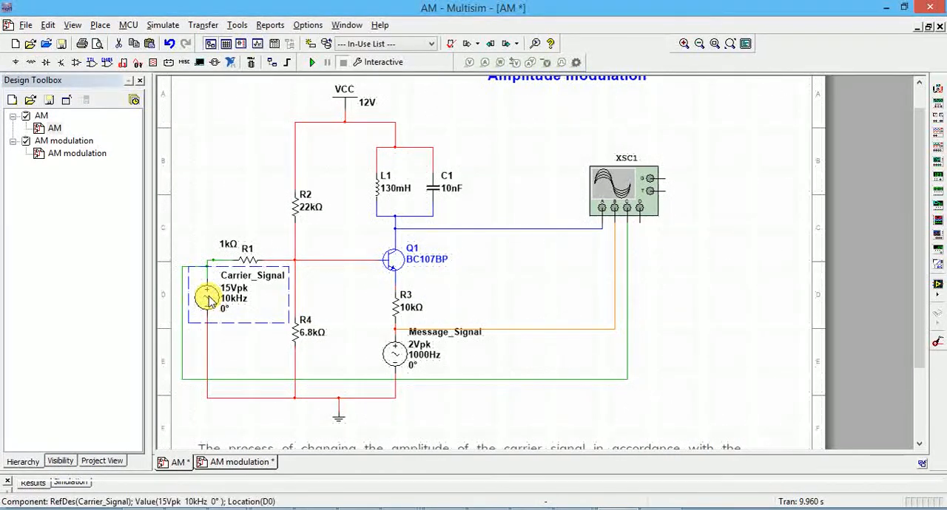
right_click(208, 301)
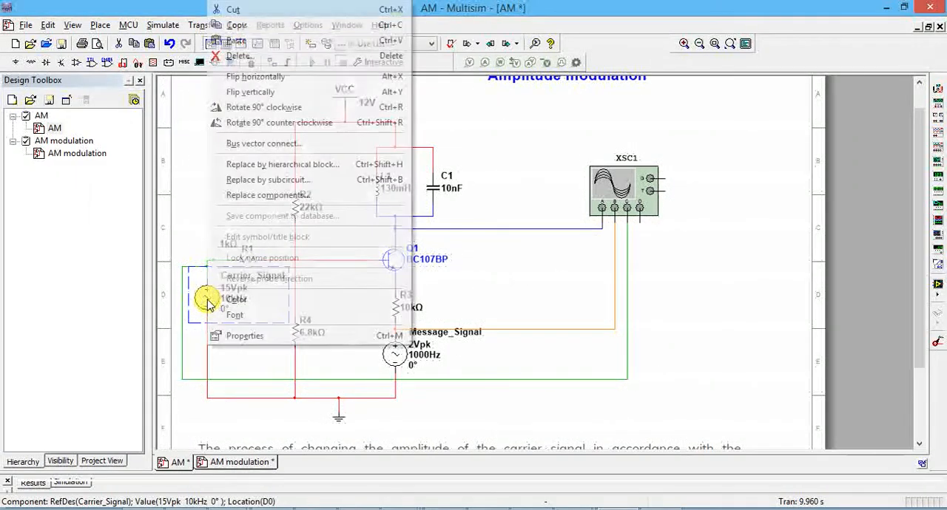
click(362, 194)
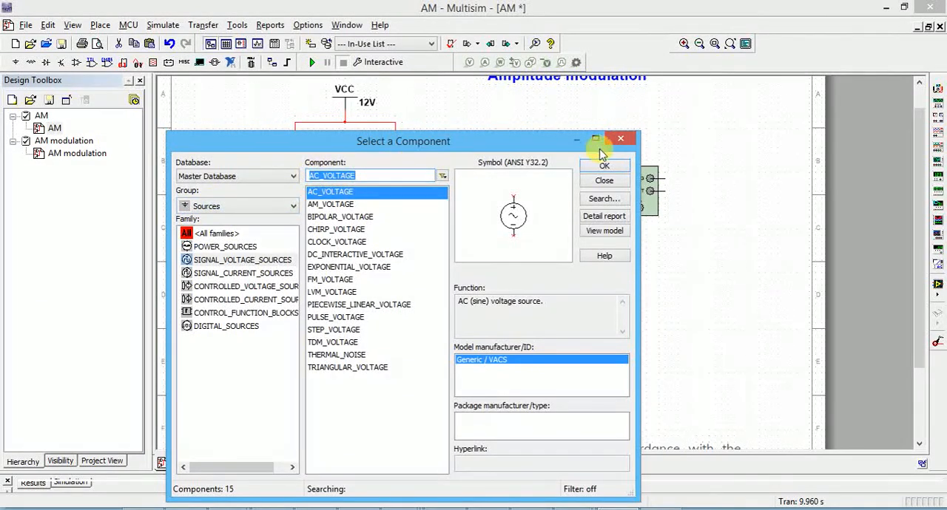
click(620, 138)
Step: Search all groups of the component library for ac, view the AC_VOLTAGE source, and close the browser without placing it
click(99, 24)
click(141, 43)
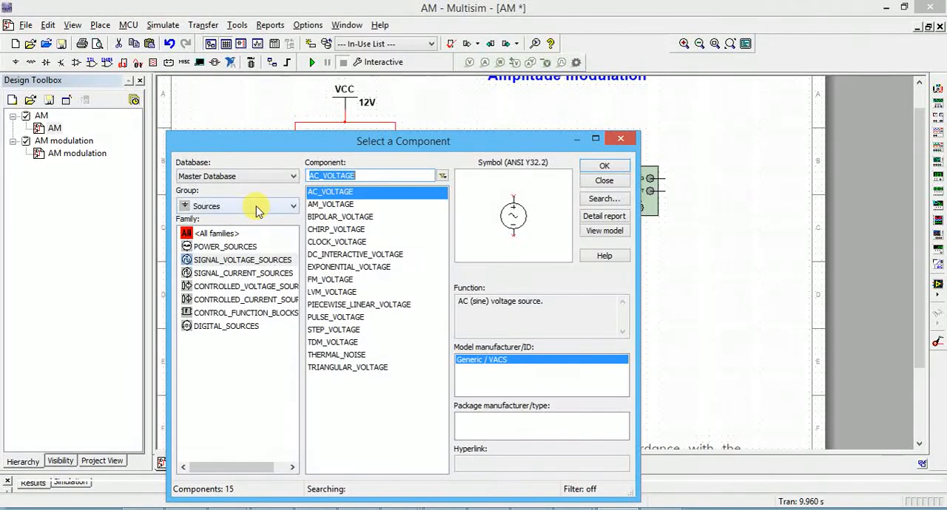
click(254, 207)
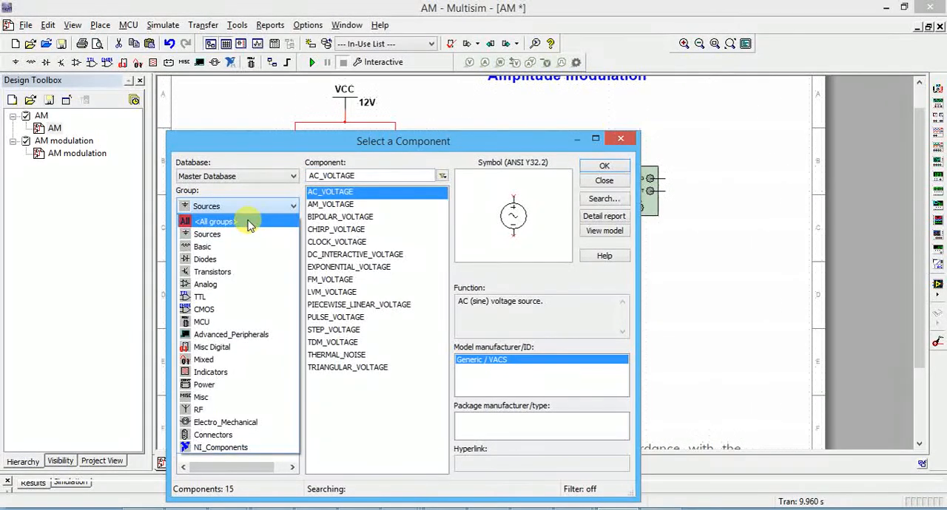
click(247, 218)
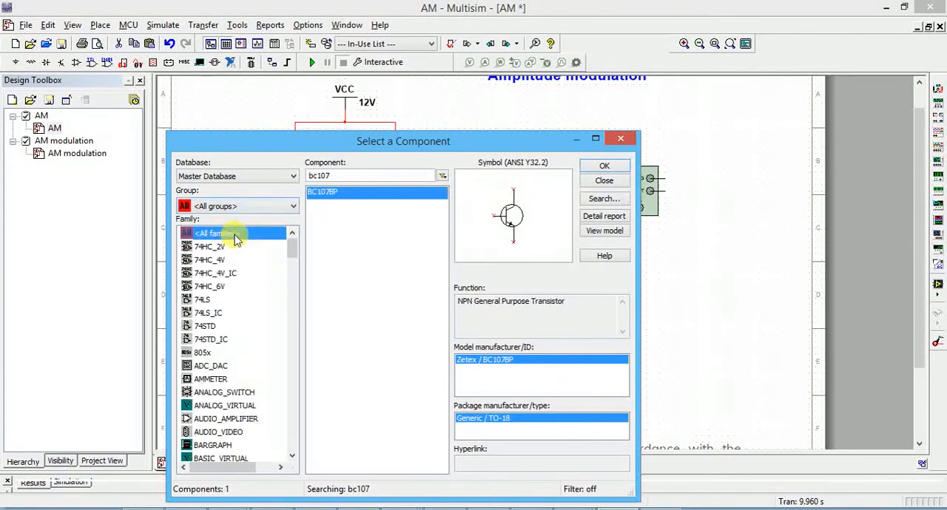
click(226, 232)
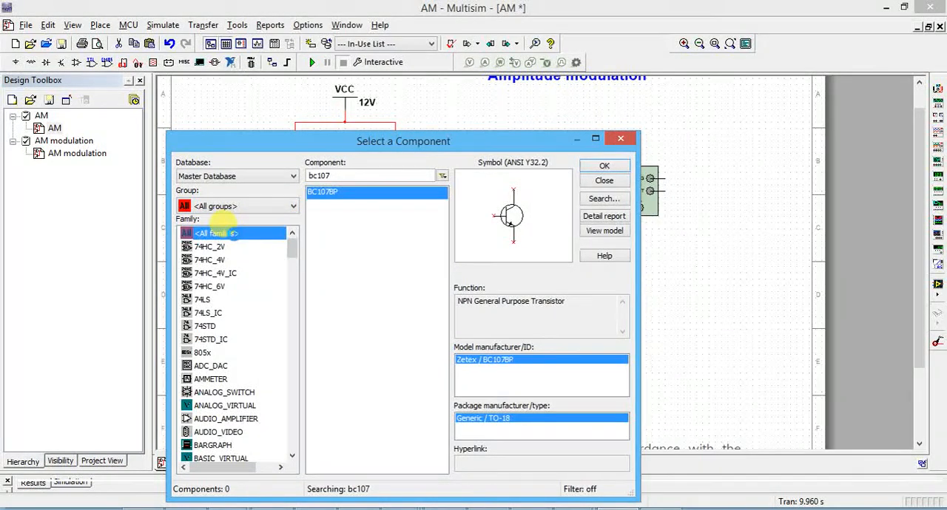
click(358, 177)
double_click(356, 176)
text(ac)
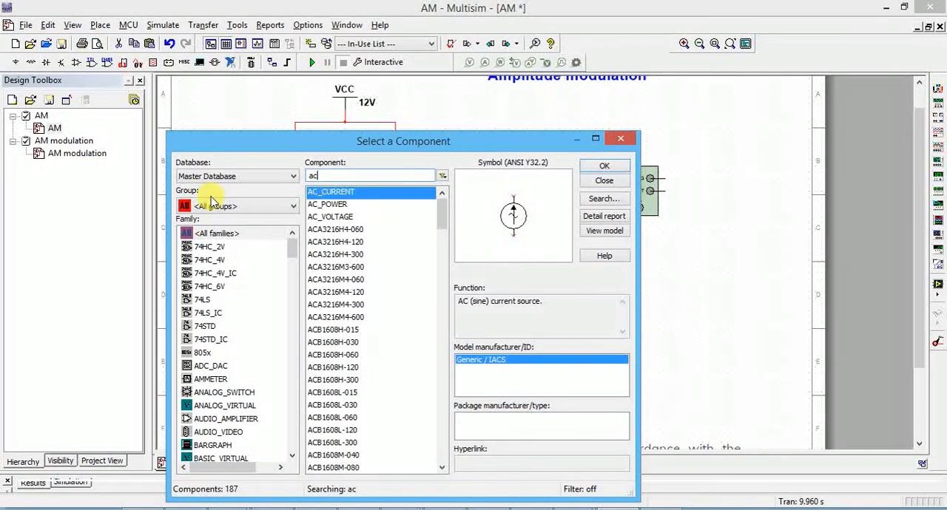
click(320, 217)
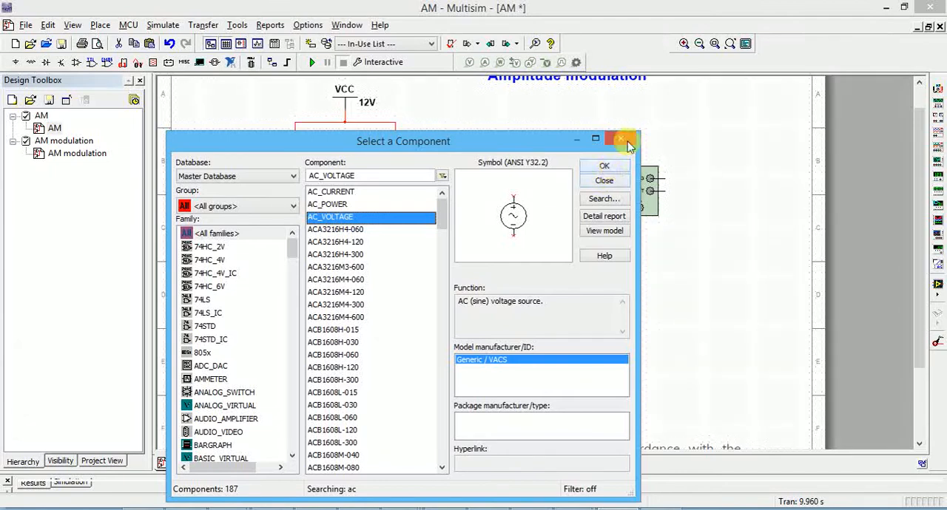
click(610, 175)
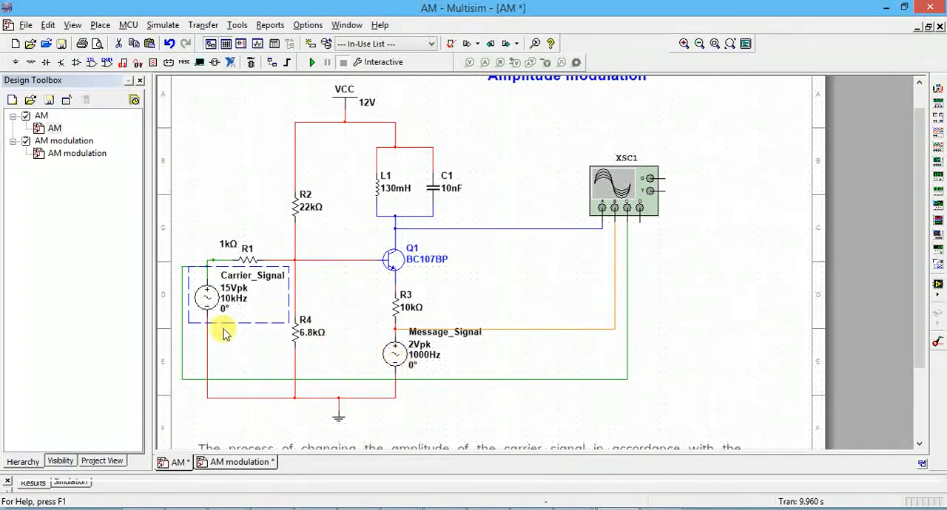
Step: Review the peak voltage and frequency settings of the carrier signal source and the message signal source
double_click(207, 300)
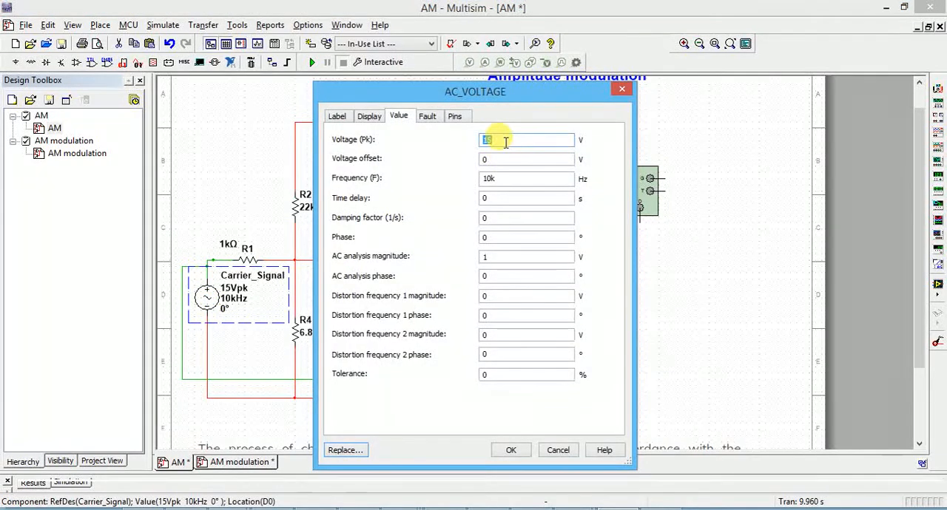
double_click(489, 178)
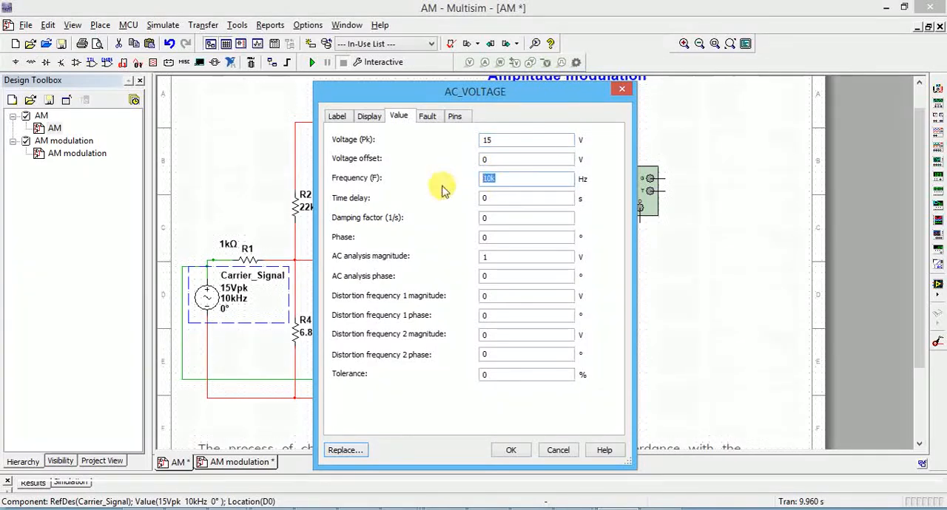
click(518, 451)
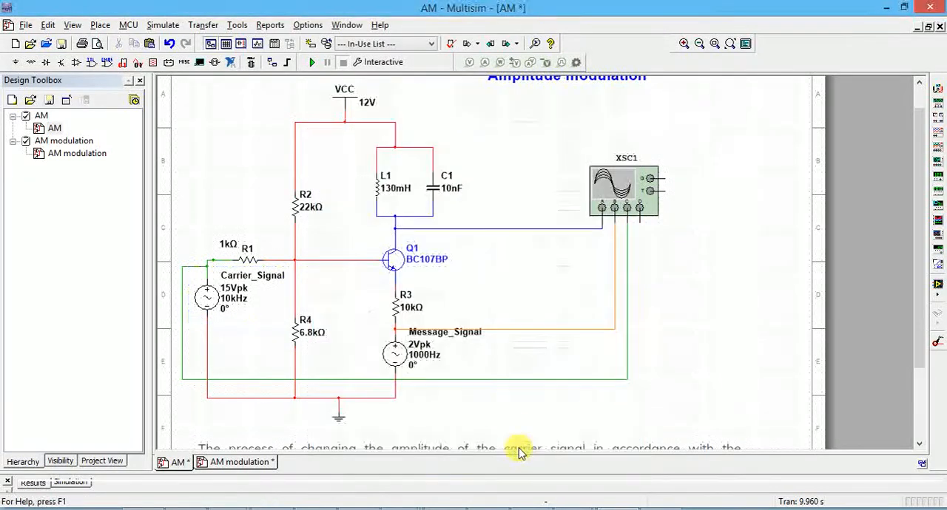
double_click(398, 358)
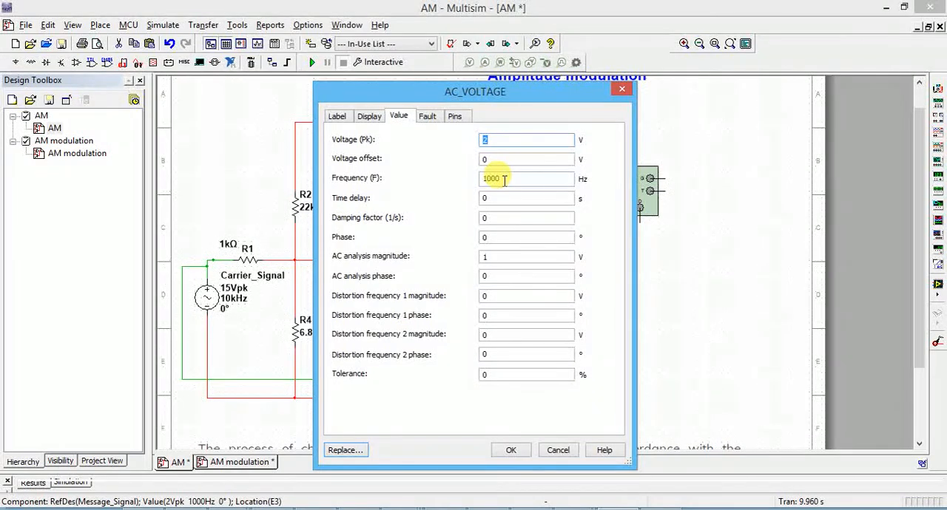
click(513, 450)
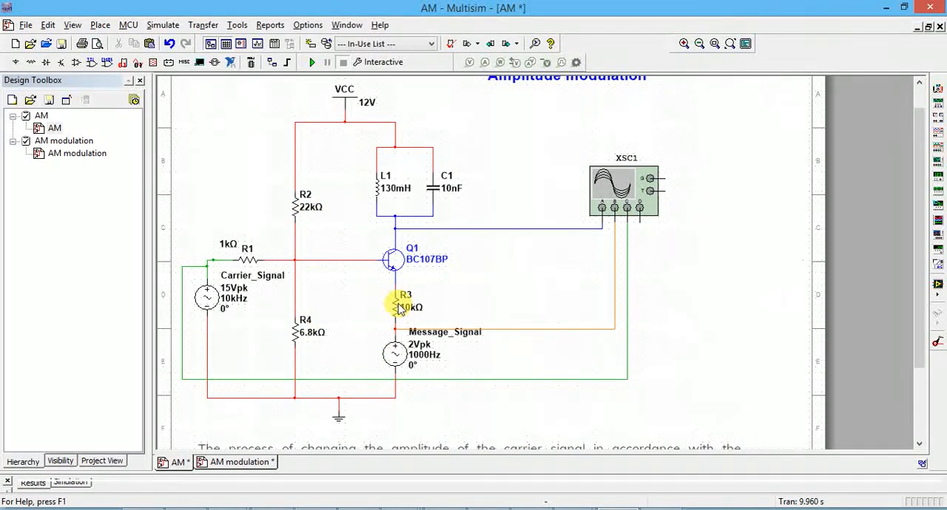
Step: View the RESISTOR family in the Basic group of the component library, and close the browser without placing anything
click(100, 25)
click(111, 37)
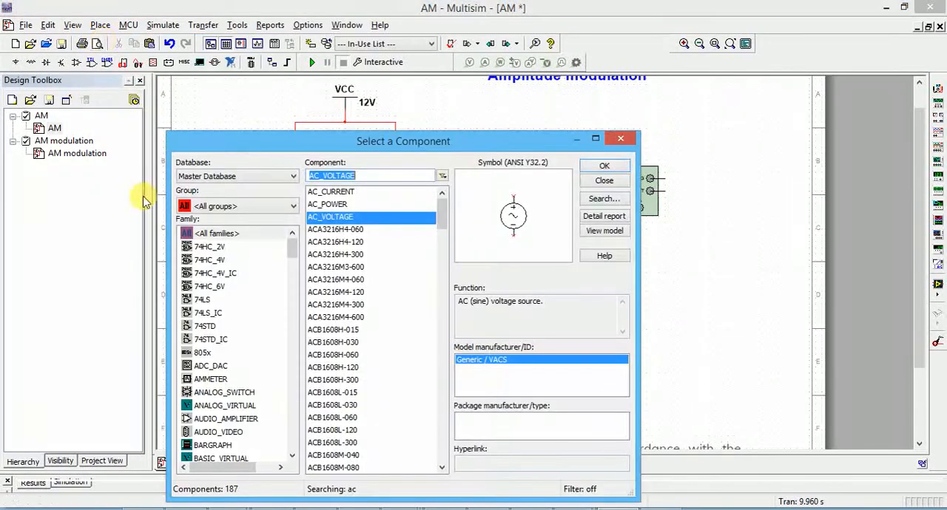
click(242, 207)
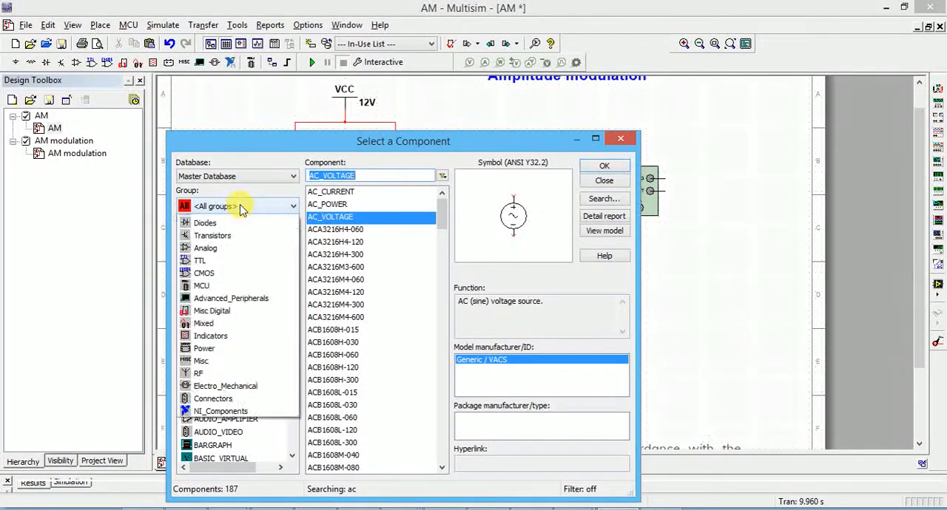
click(227, 242)
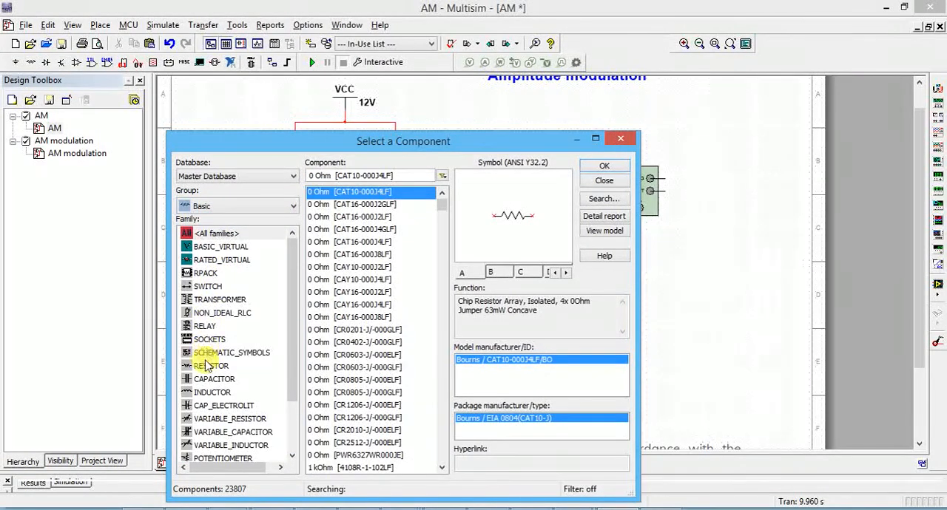
click(207, 365)
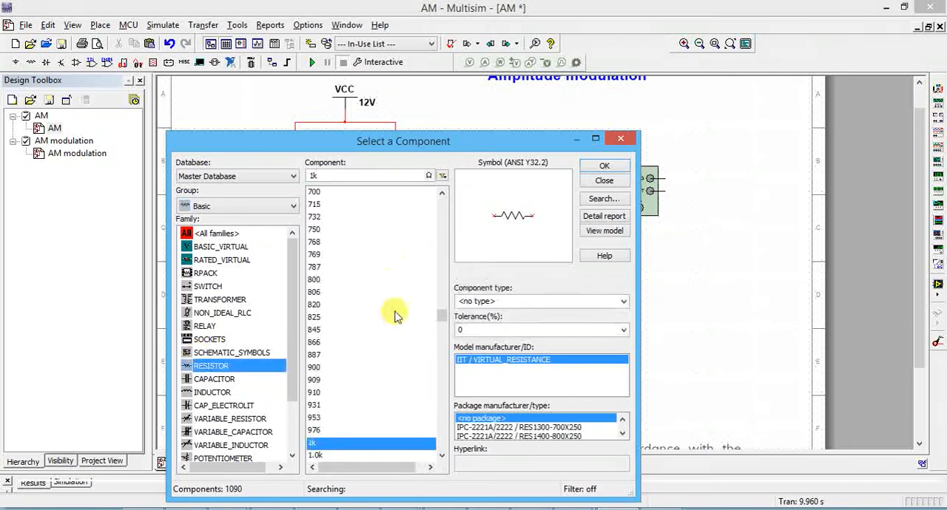
click(621, 141)
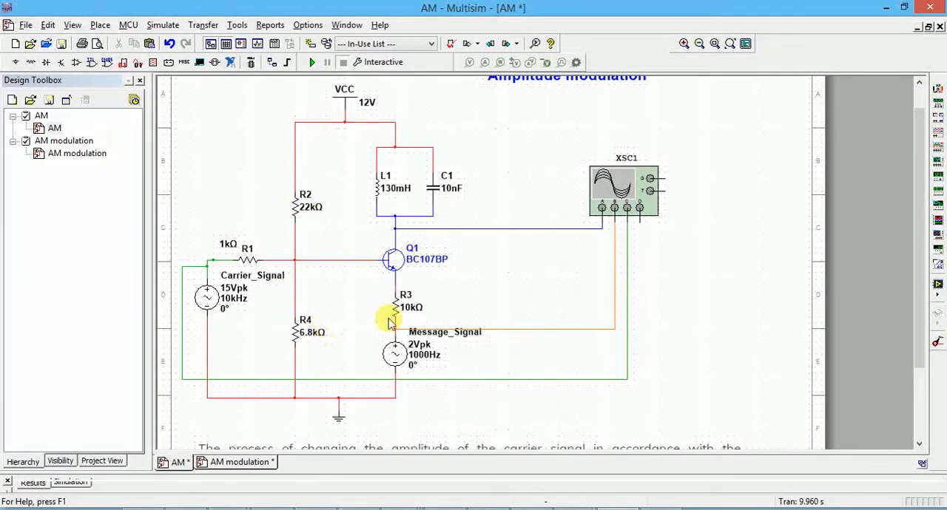
Step: View the resistance setting of resistor R2, close its properties without changes, and select the value label of R4
click(306, 207)
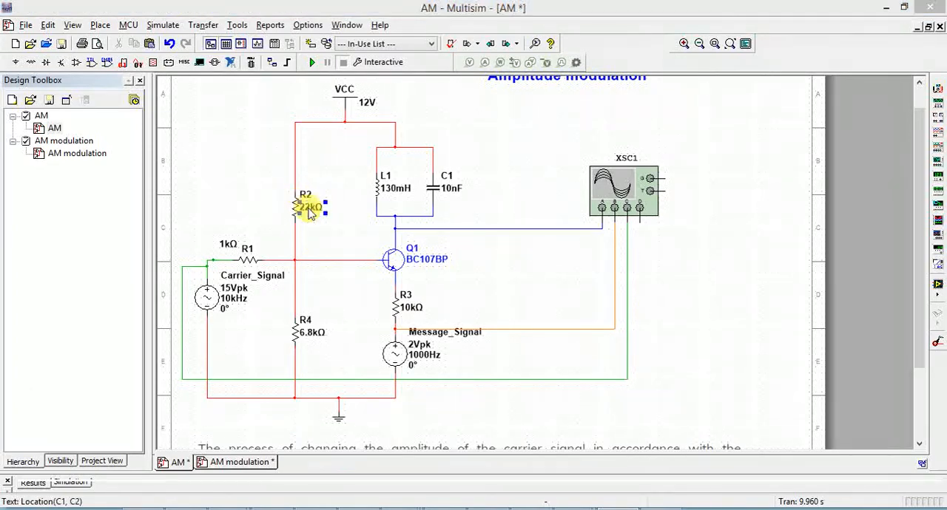
double_click(306, 207)
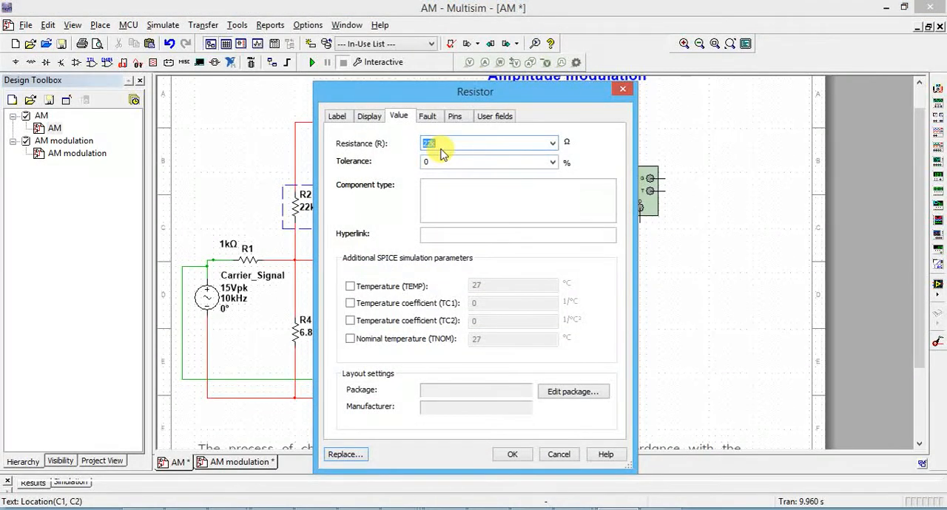
click(622, 88)
click(311, 335)
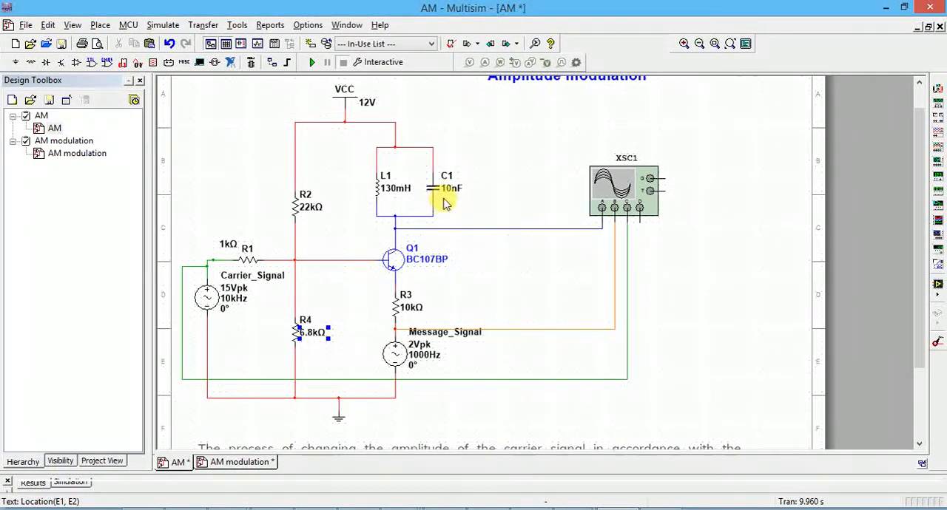
Step: Place a 1 µF capacitor from the CAPACITOR family of the Basic group, rotated upright, beside C1
click(100, 27)
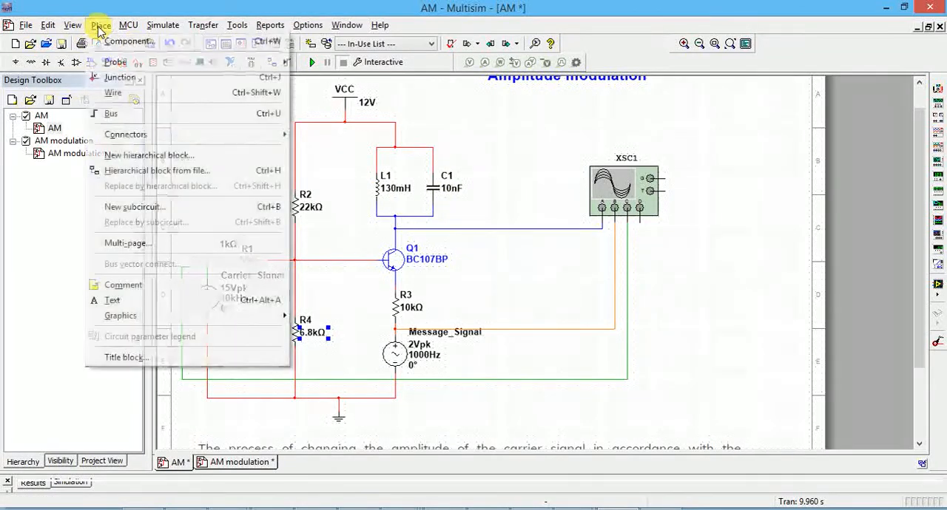
click(150, 46)
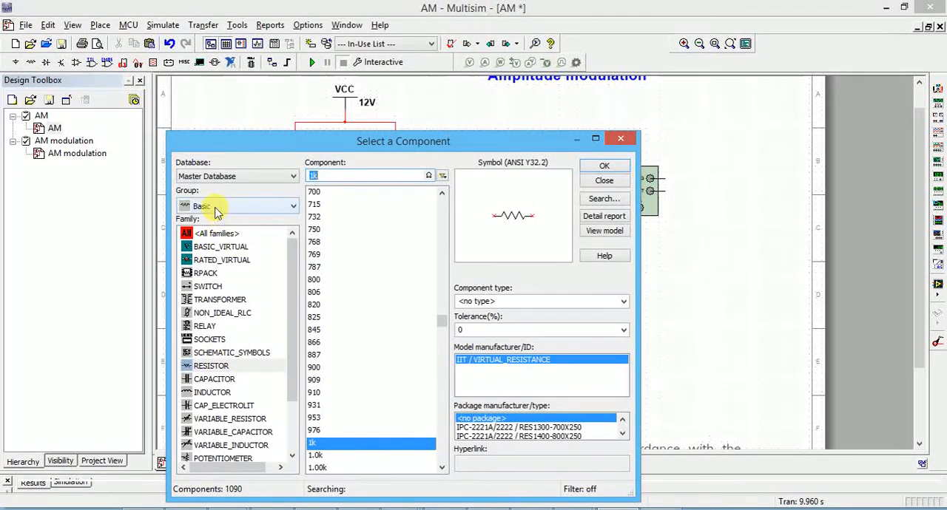
click(213, 380)
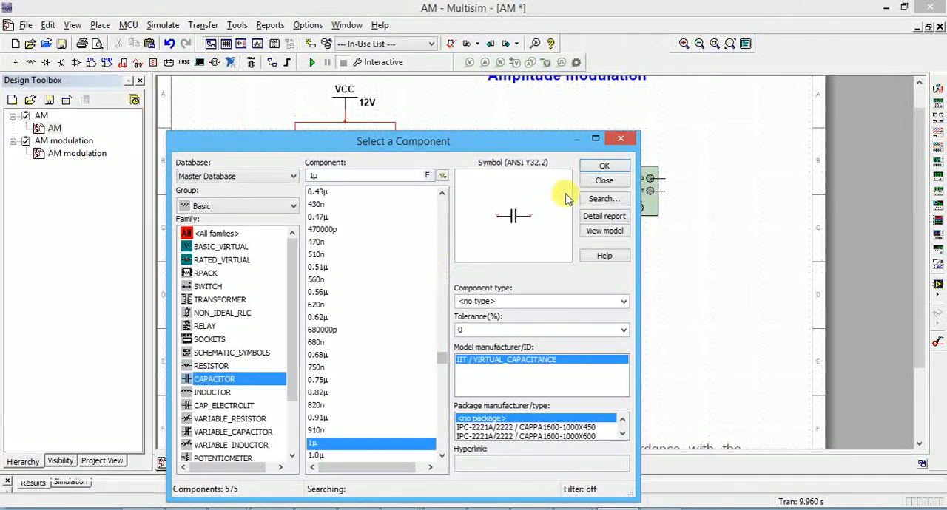
click(603, 166)
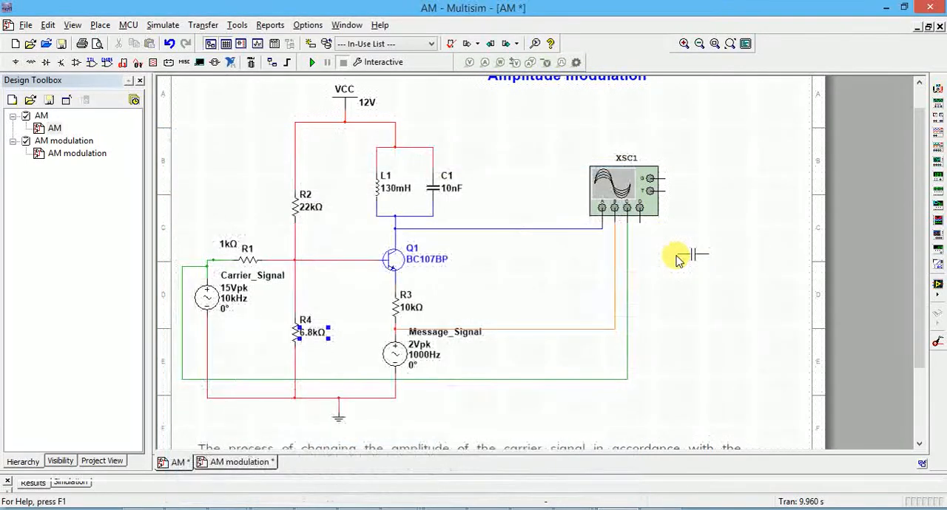
key(ctrl+r)
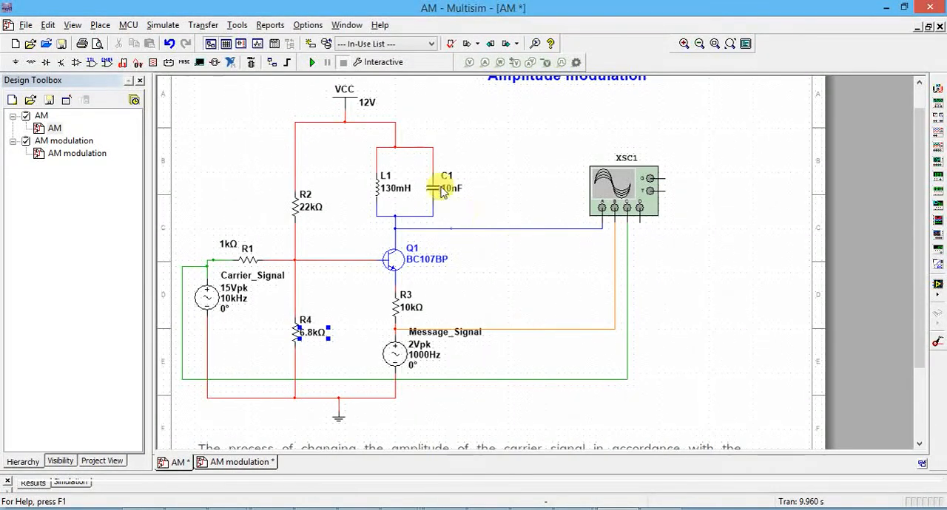
click(481, 177)
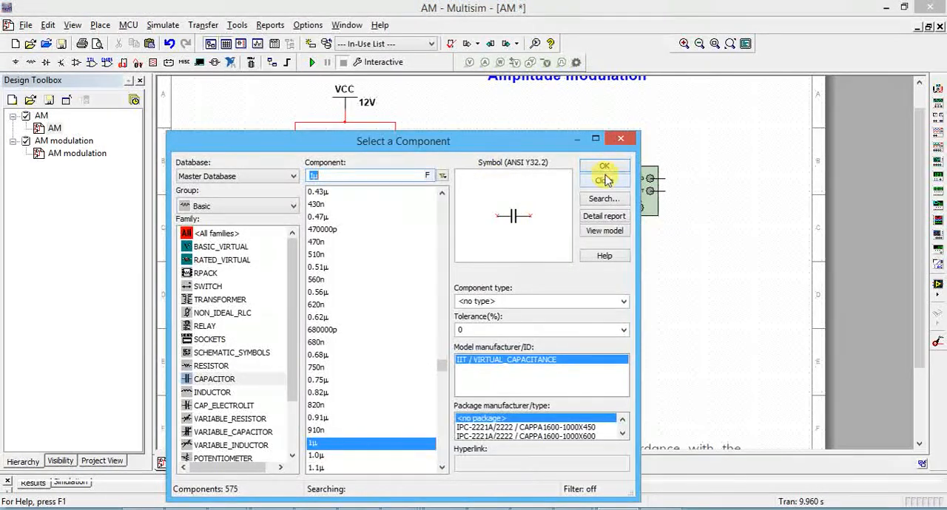
Step: Place a 1 mH inductor from the INDUCTOR family upright between C1 and the 1 µF capacitor, and close the component browser
click(229, 392)
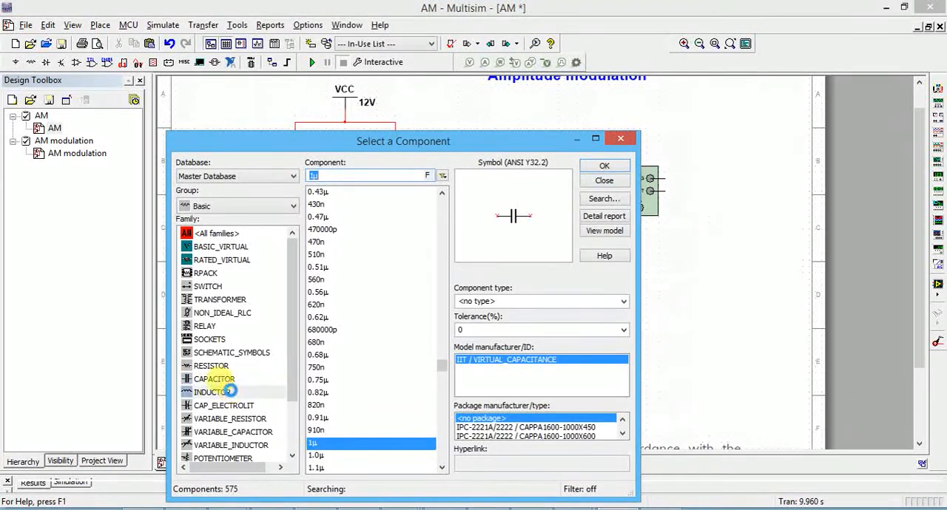
click(605, 169)
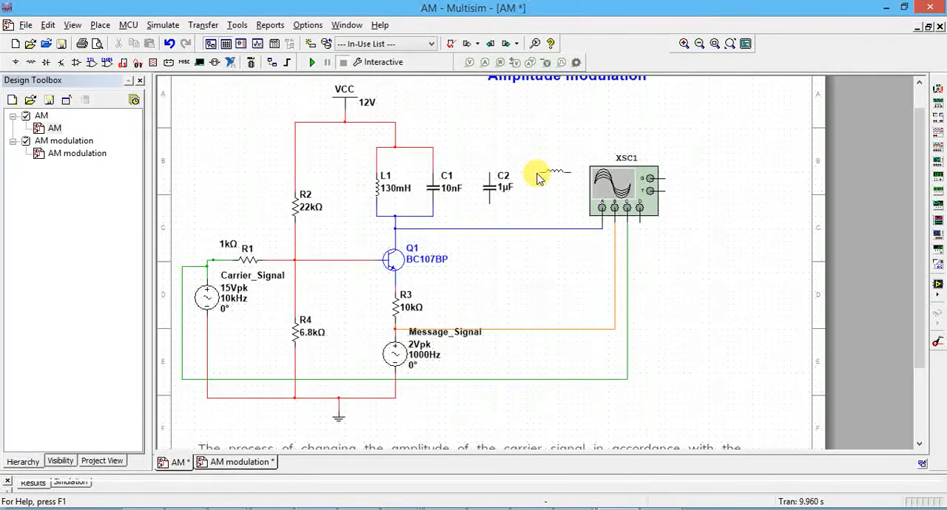
click(470, 178)
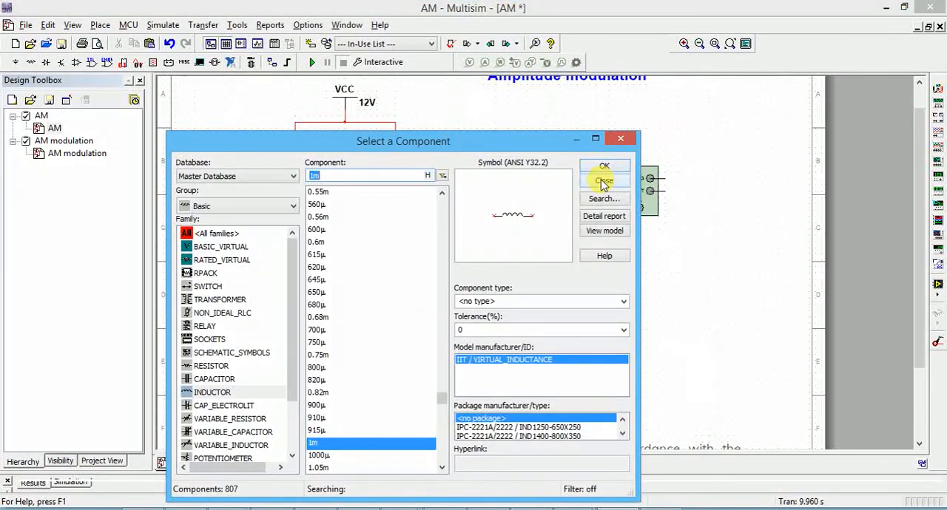
click(604, 182)
Step: View the capacitance setting of the 1 µF capacitor, and close its properties without changes
click(500, 188)
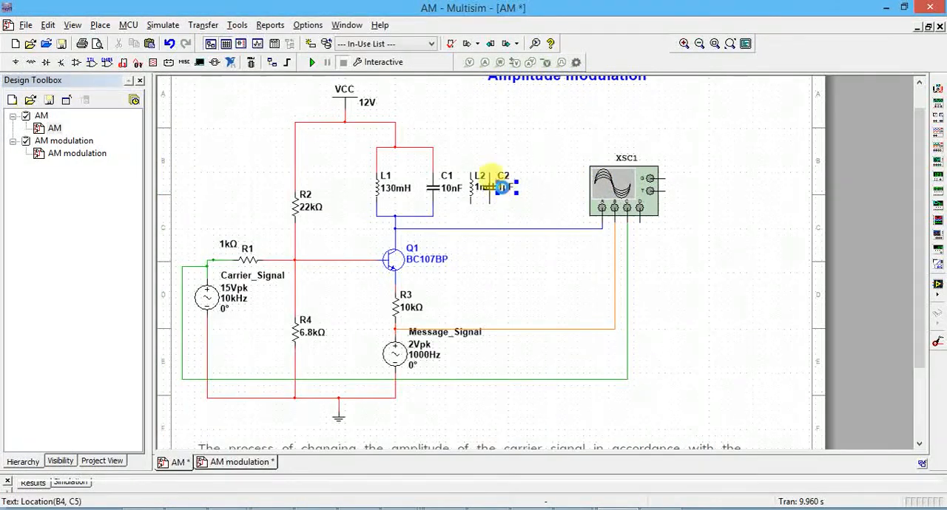
double_click(500, 186)
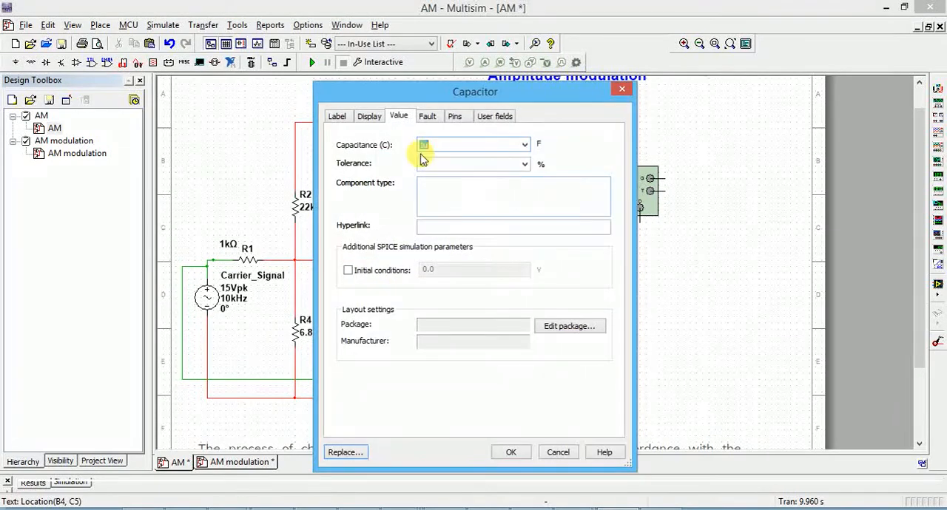
click(623, 91)
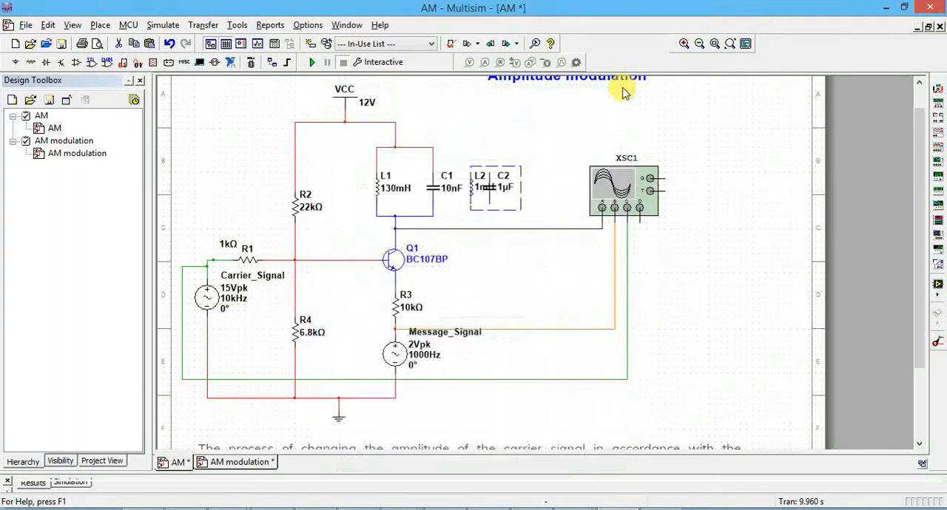
Step: Delete the extra 1 µF capacitor and 1 mH inductor beside C1
click(494, 211)
key(Delete)
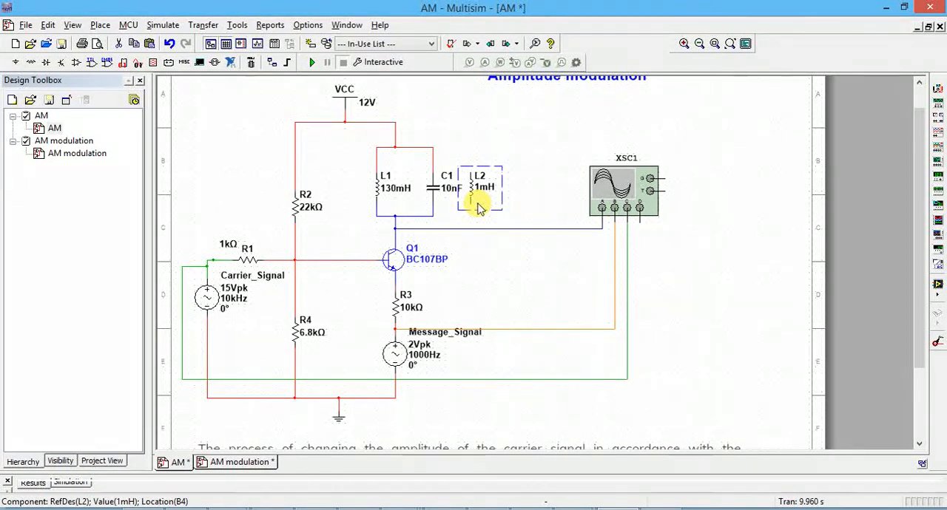
key(Delete)
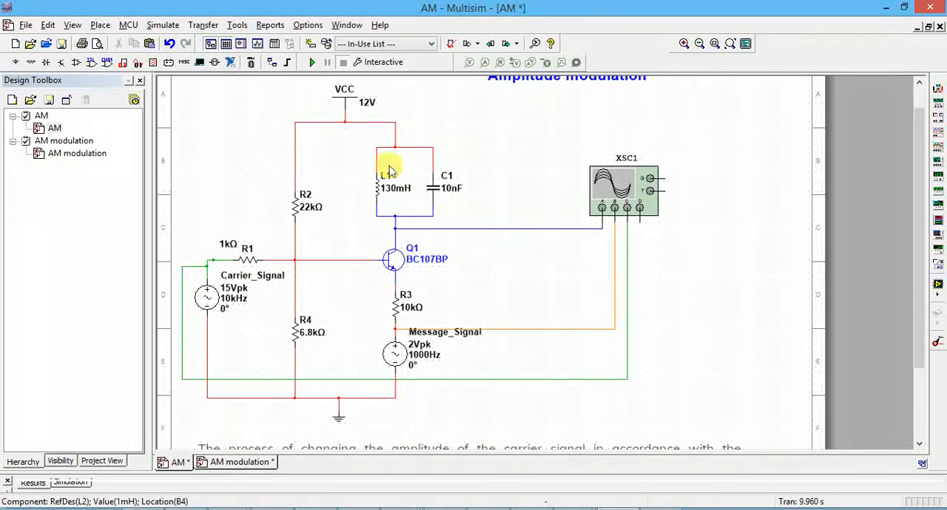
Step: Delete the wires connecting the VCC supply to the L1-C1 tank circuit and to resistor R2
click(294, 170)
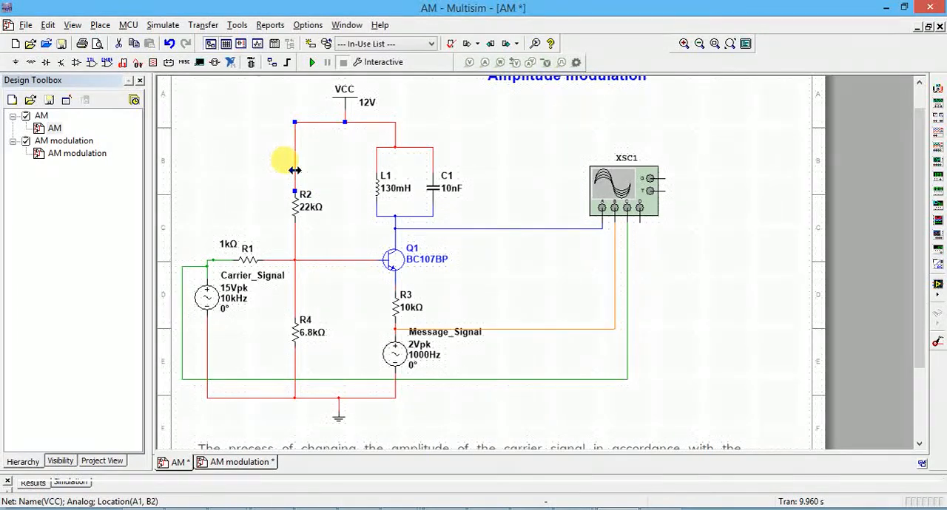
click(390, 137)
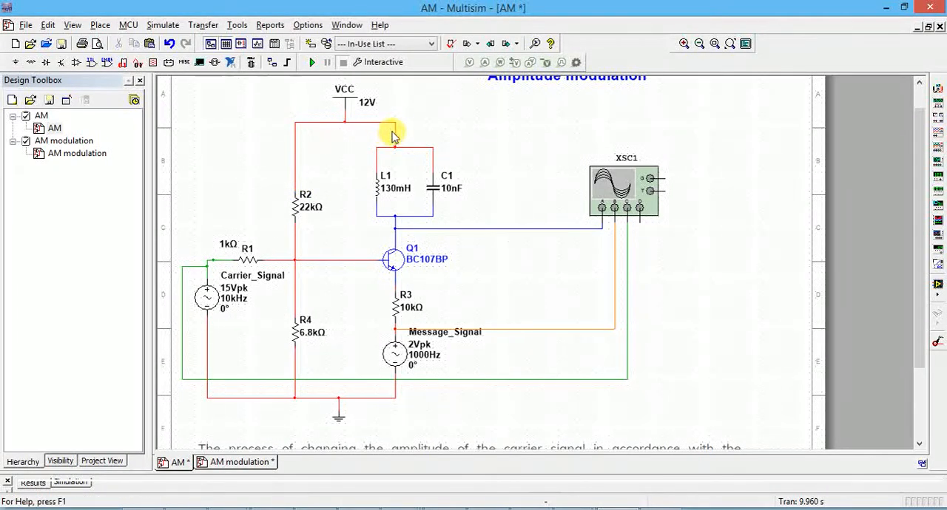
click(393, 131)
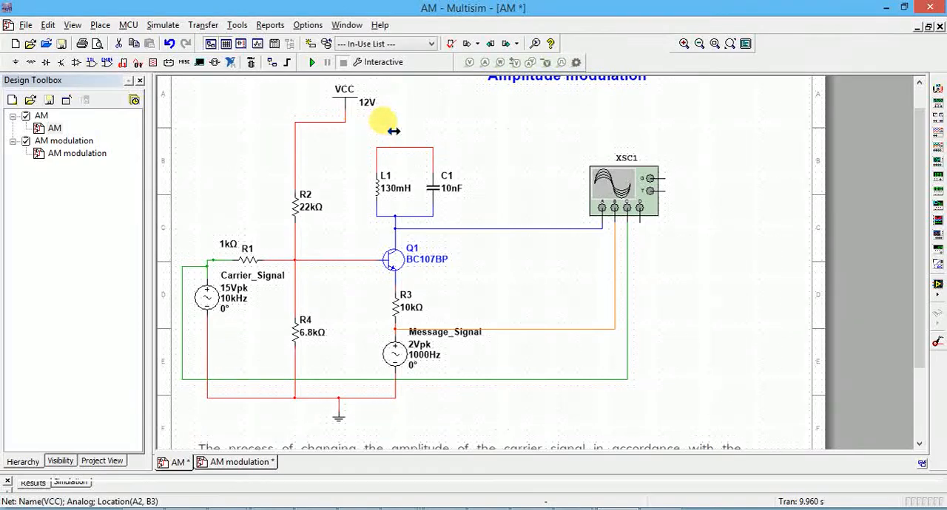
click(394, 131)
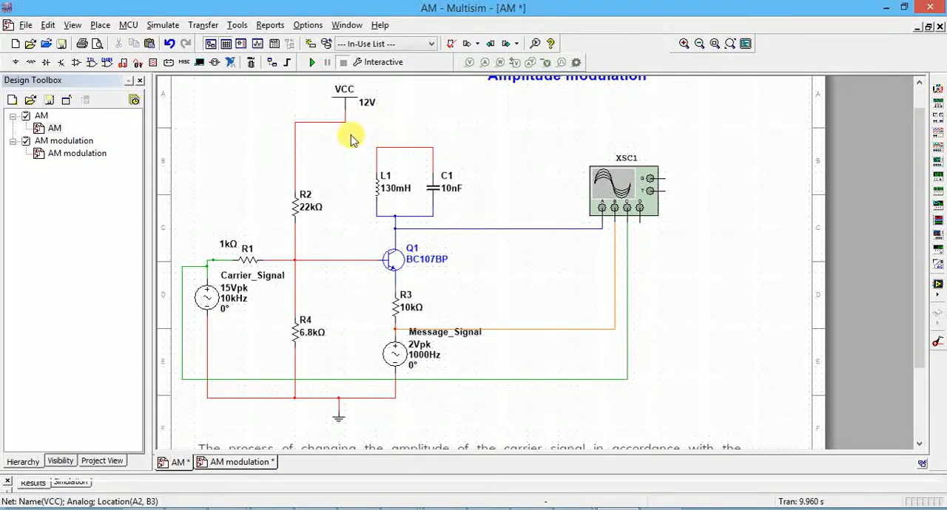
click(295, 135)
key(Delete)
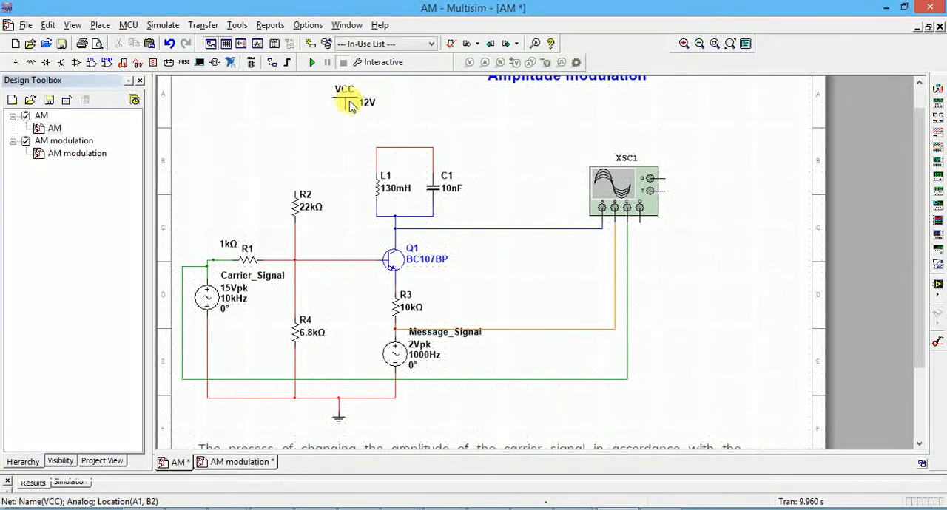
Step: Place a second VCC supply from the POWER_SOURCES family of the Sources group beside the existing one, and delete it again
click(101, 25)
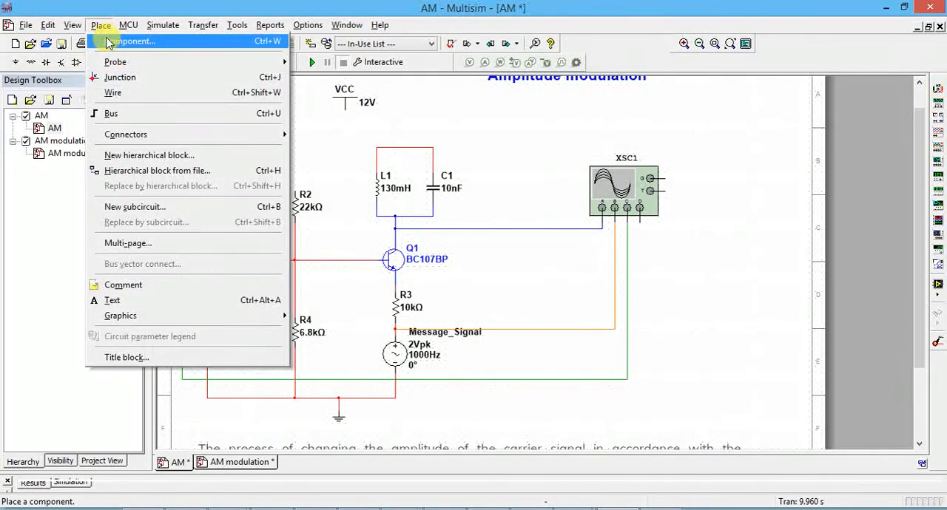
click(111, 42)
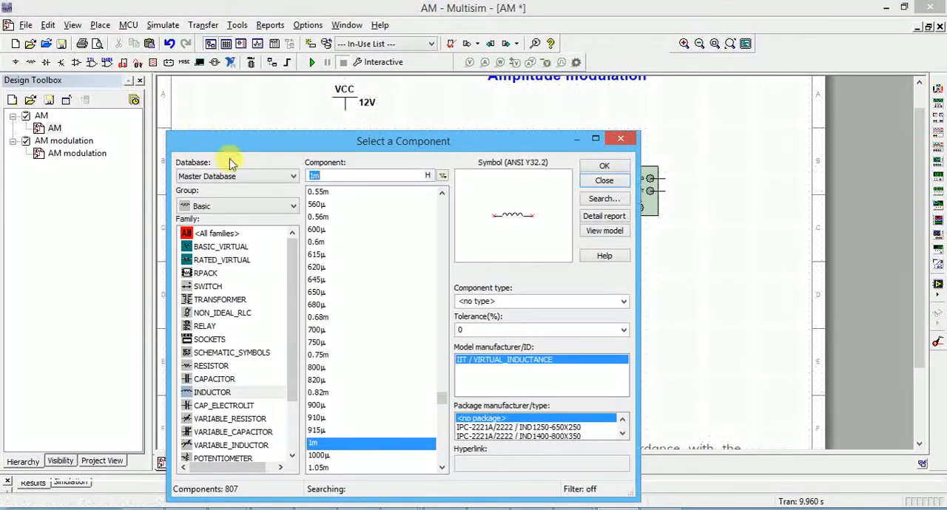
click(250, 211)
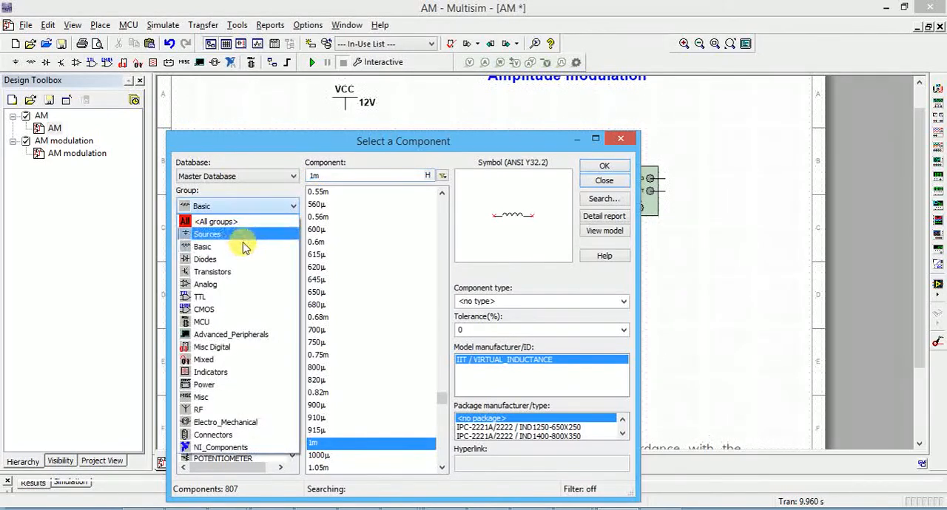
click(247, 235)
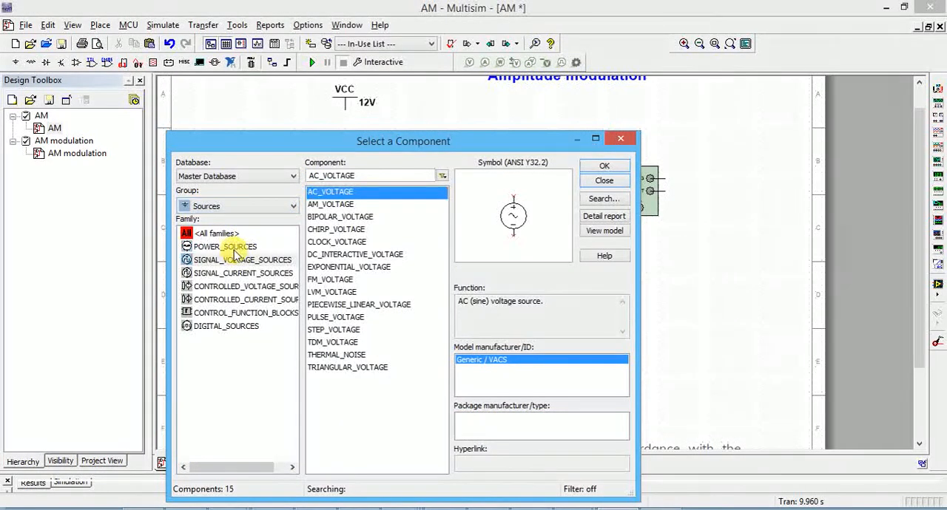
click(231, 247)
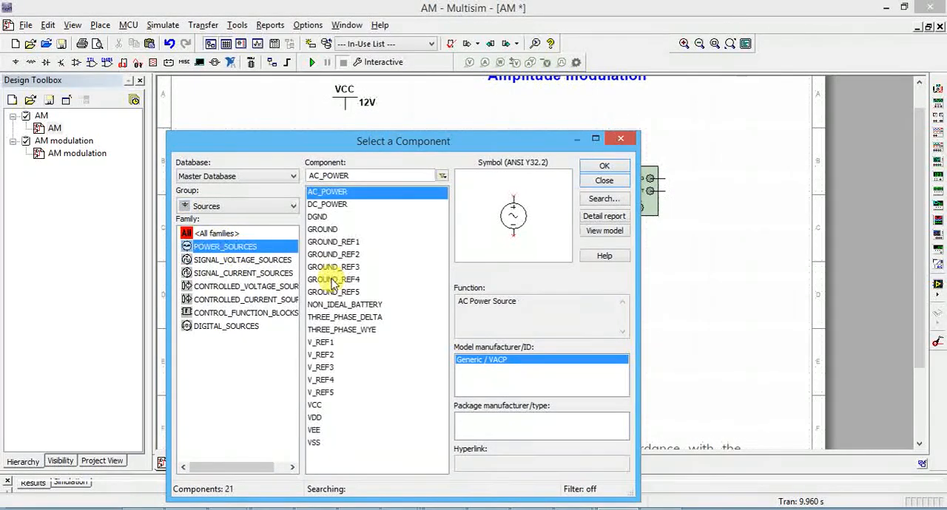
click(314, 406)
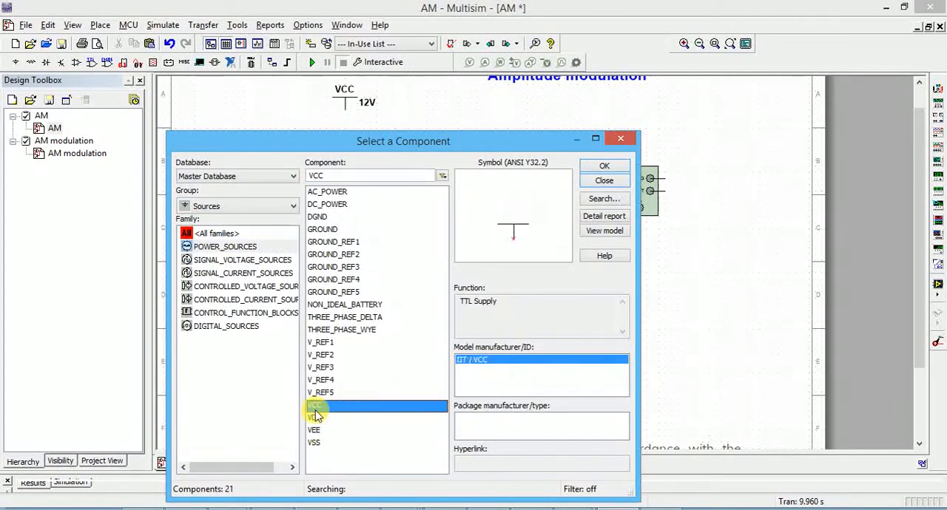
click(605, 167)
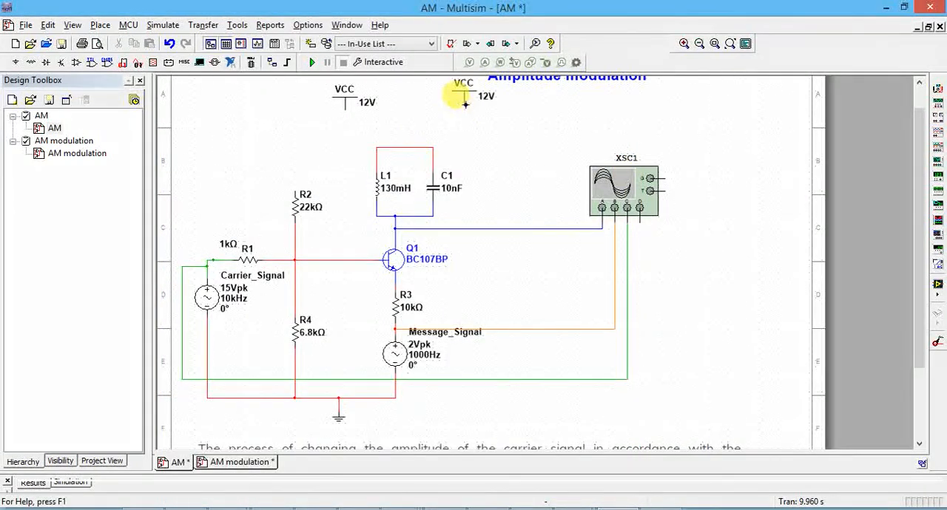
click(465, 103)
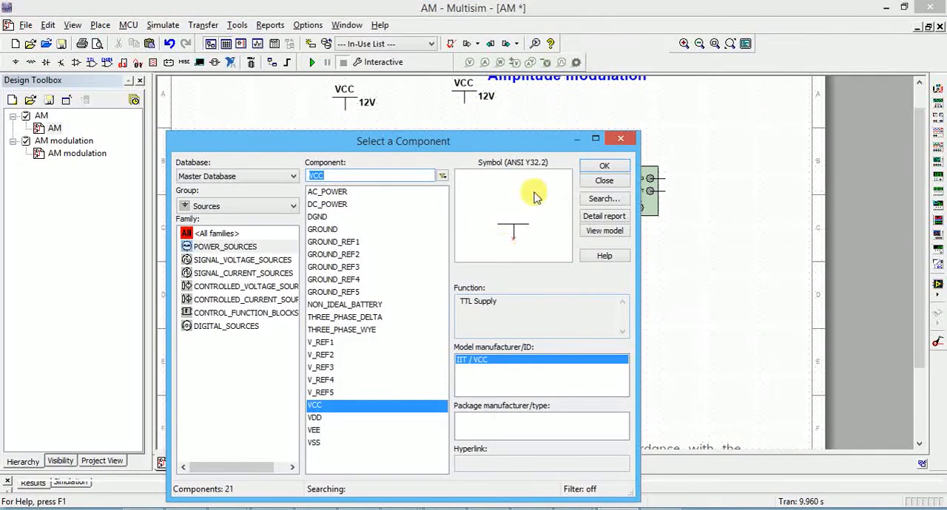
click(620, 138)
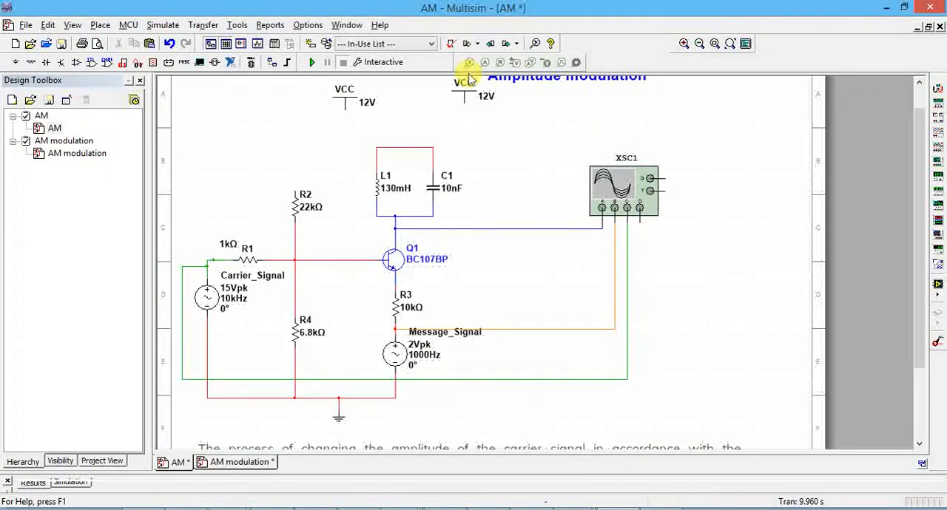
click(466, 102)
key(Delete)
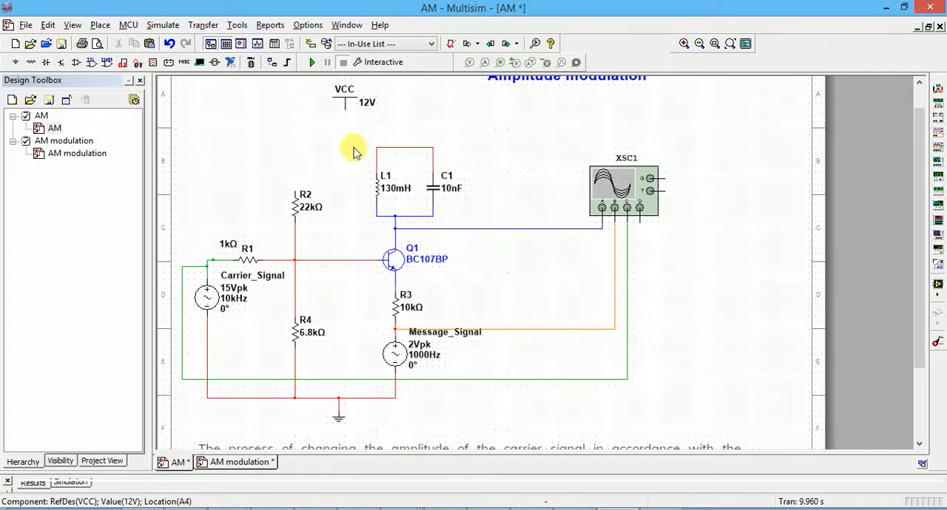
Step: Delete the wires joining R1, R2 and R4 to the base of transistor Q1
click(295, 279)
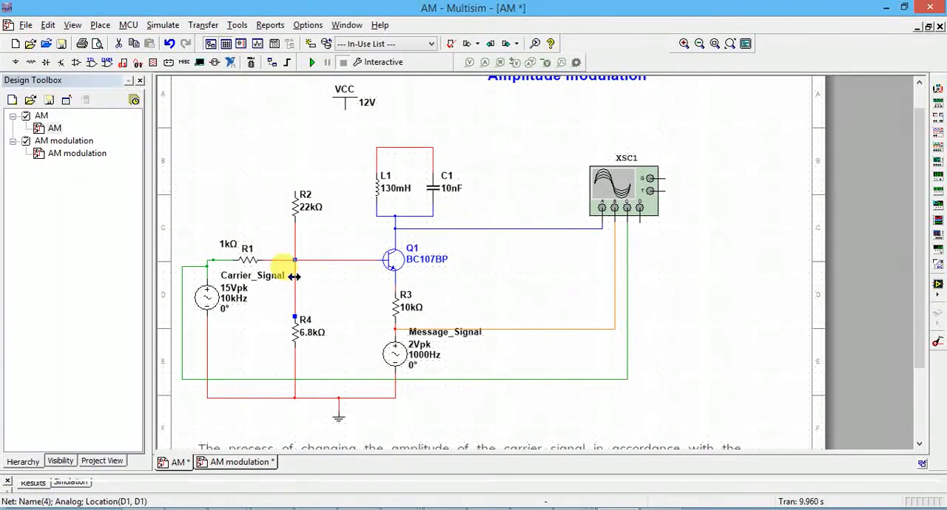
key(Delete)
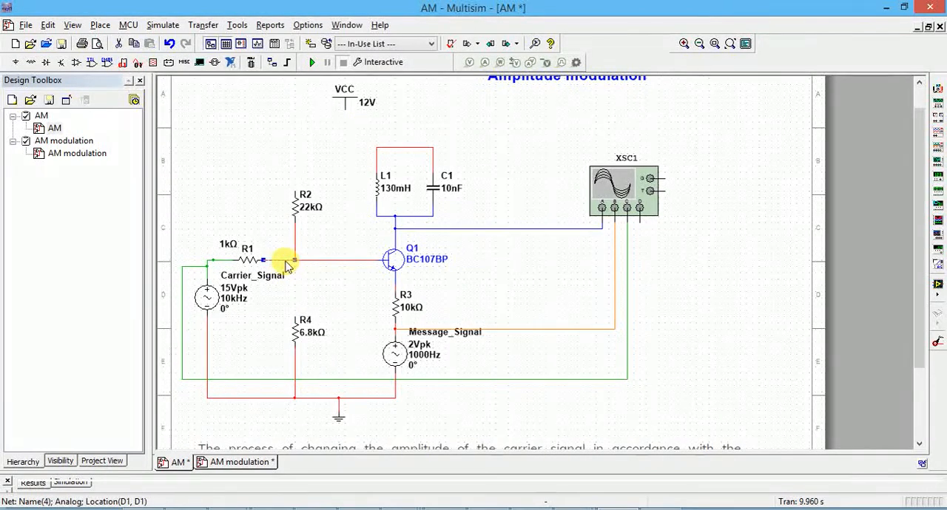
click(311, 261)
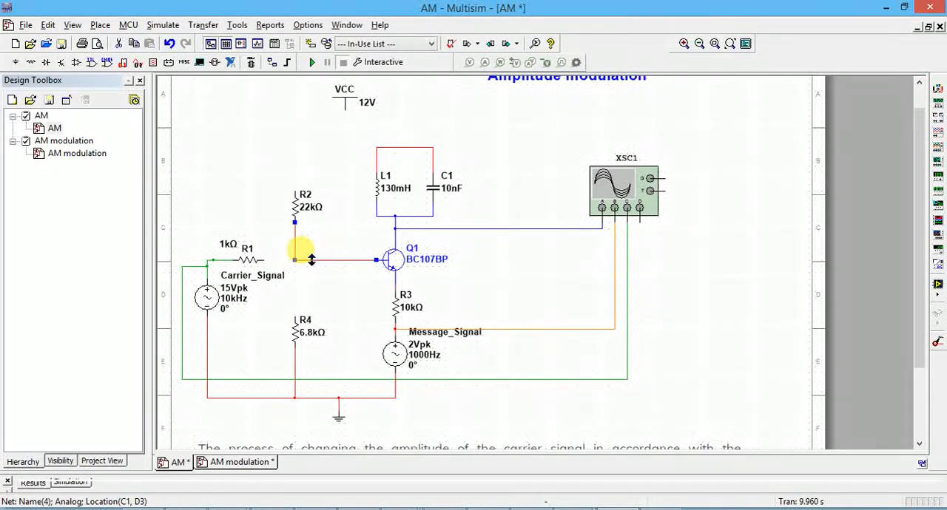
click(332, 270)
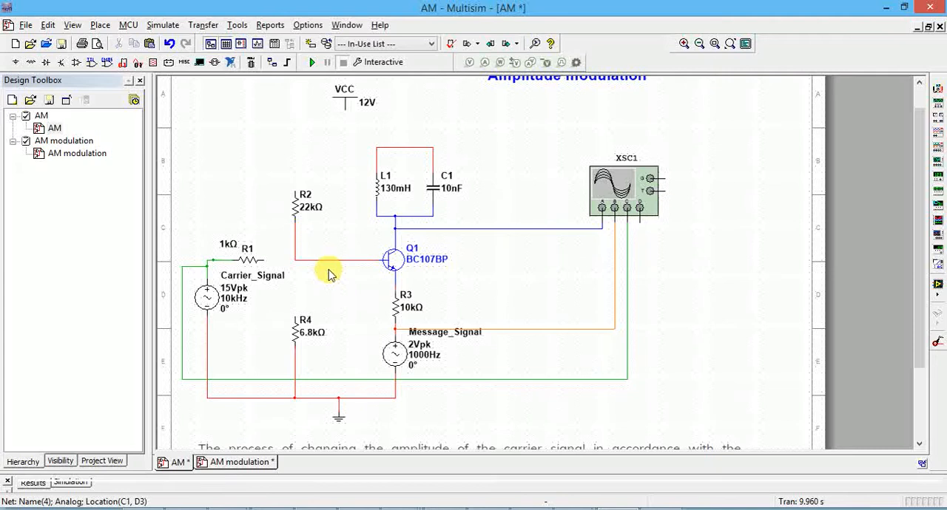
click(334, 260)
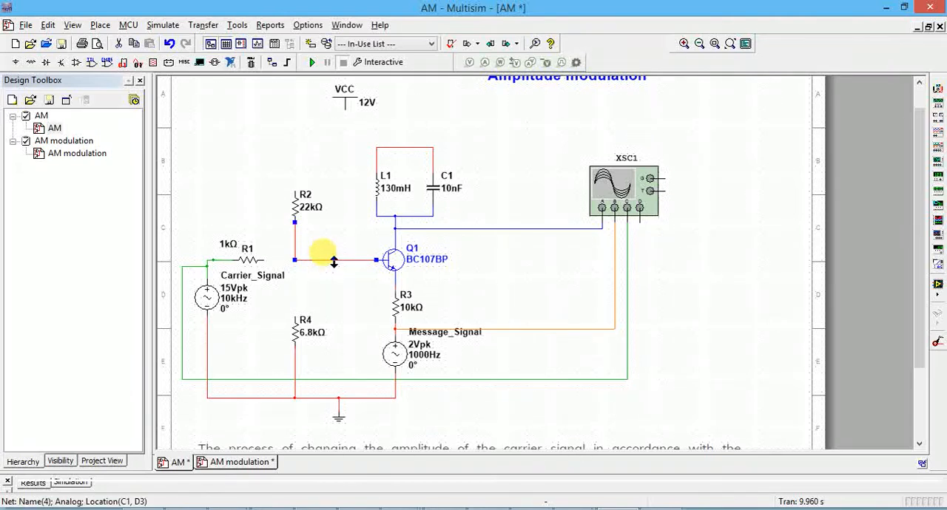
key(Delete)
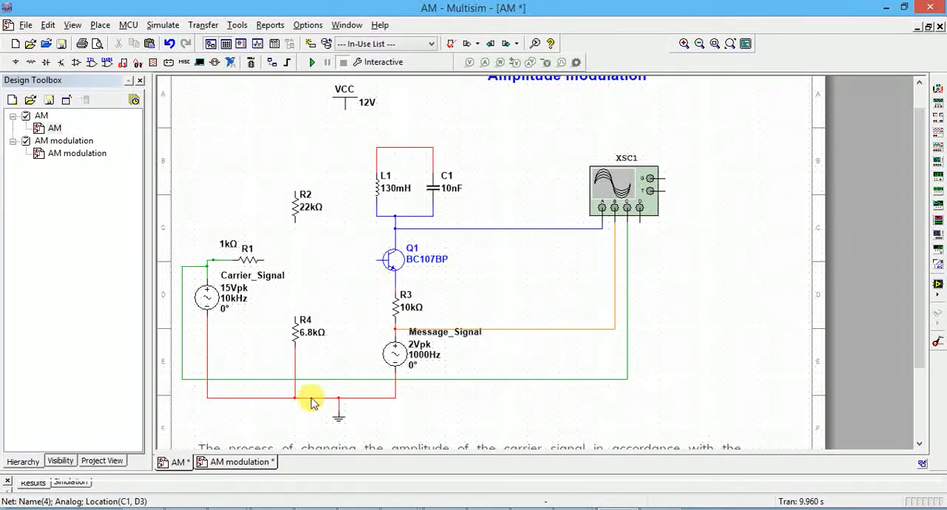
Step: Delete the carrier wire to oscilloscope channel C and the ground wires of Carrier_Signal, R4 and Message_Signal
click(201, 379)
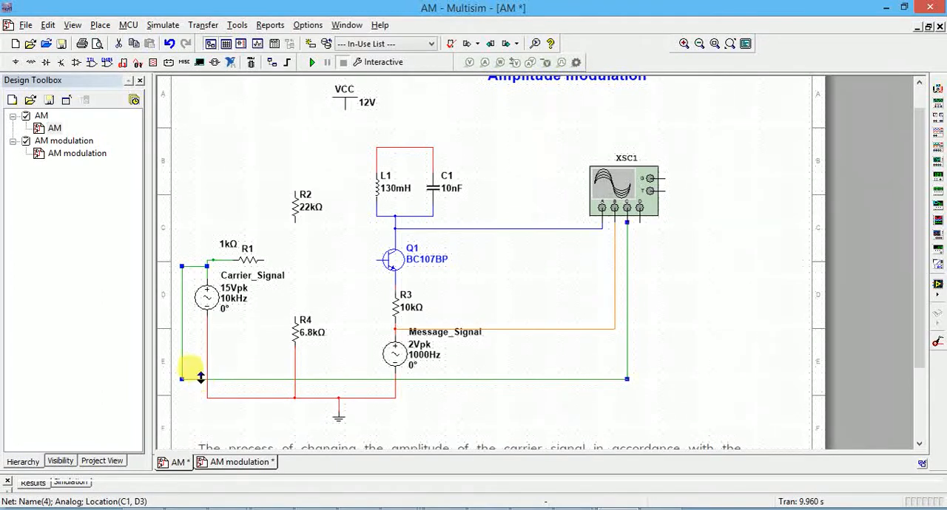
key(Delete)
click(207, 383)
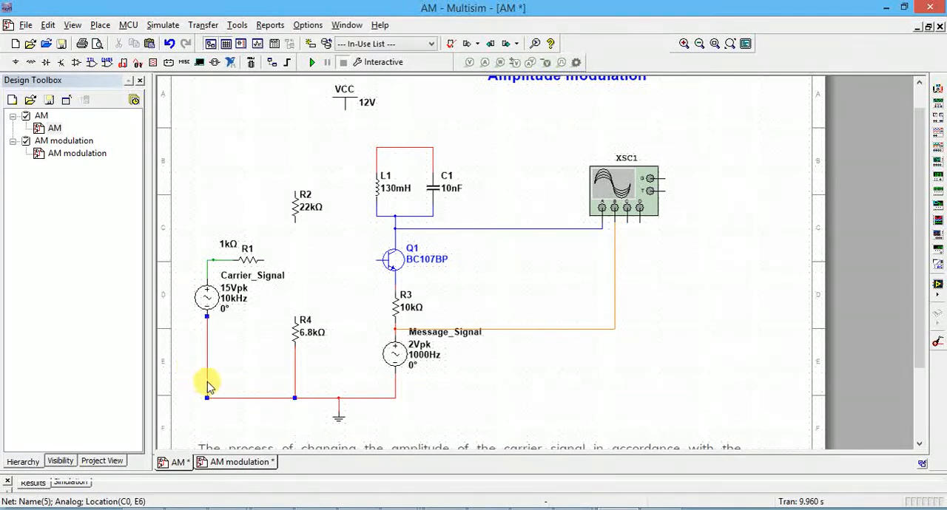
key(Delete)
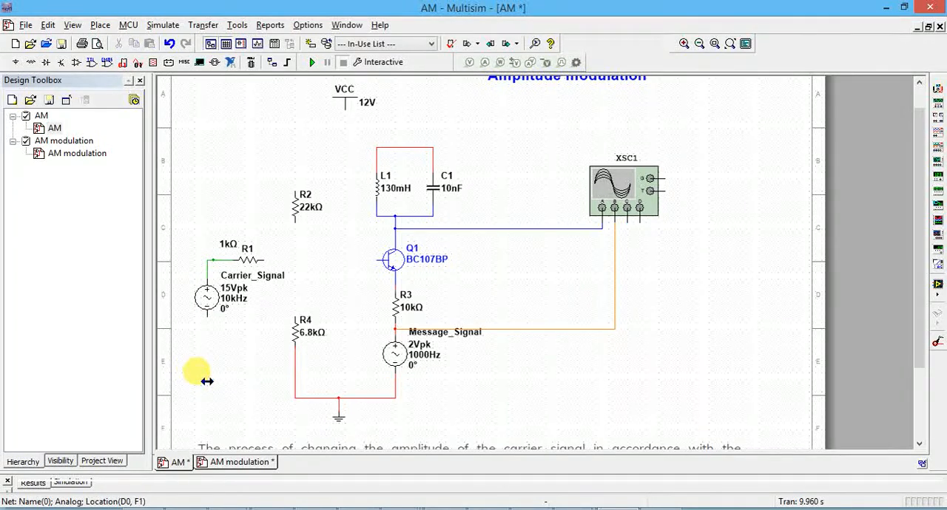
click(310, 398)
key(Delete)
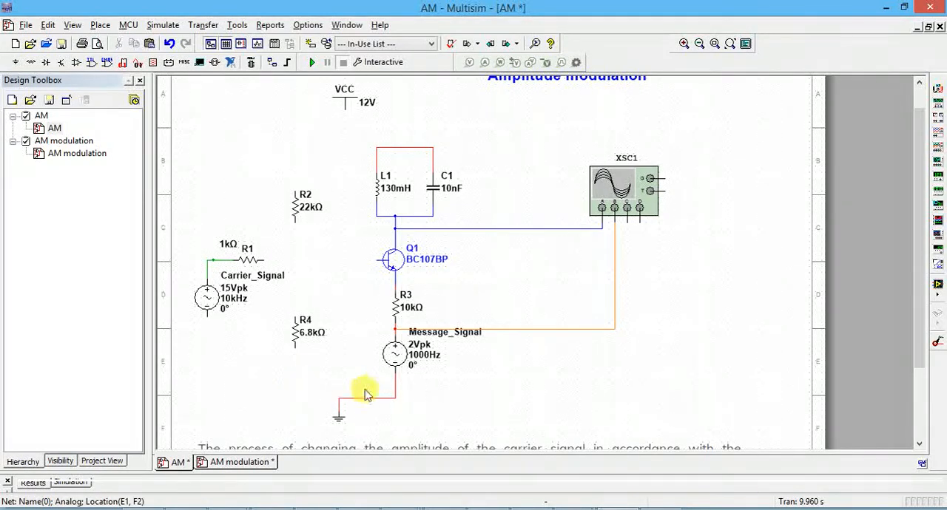
click(382, 397)
key(Delete)
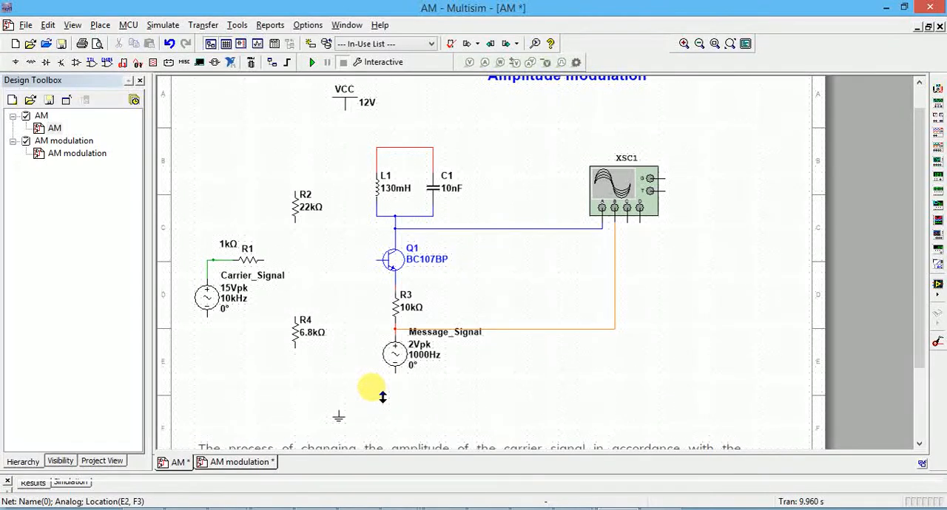
Step: Delete the wires running from the circuit to channels B and A of oscilloscope XSC1
key(Delete)
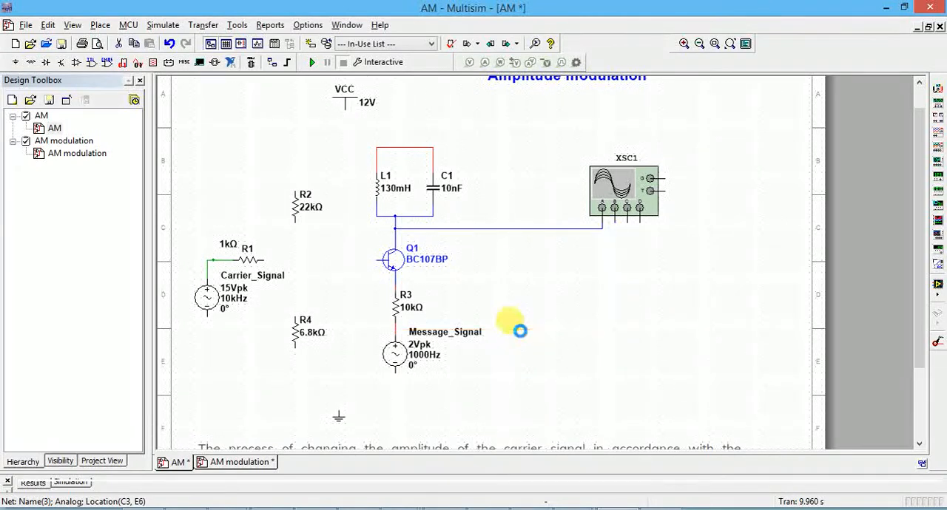
click(504, 229)
key(Delete)
Step: Delete the wires linking L1 and C1 to each other and to the collector of Q1
click(413, 215)
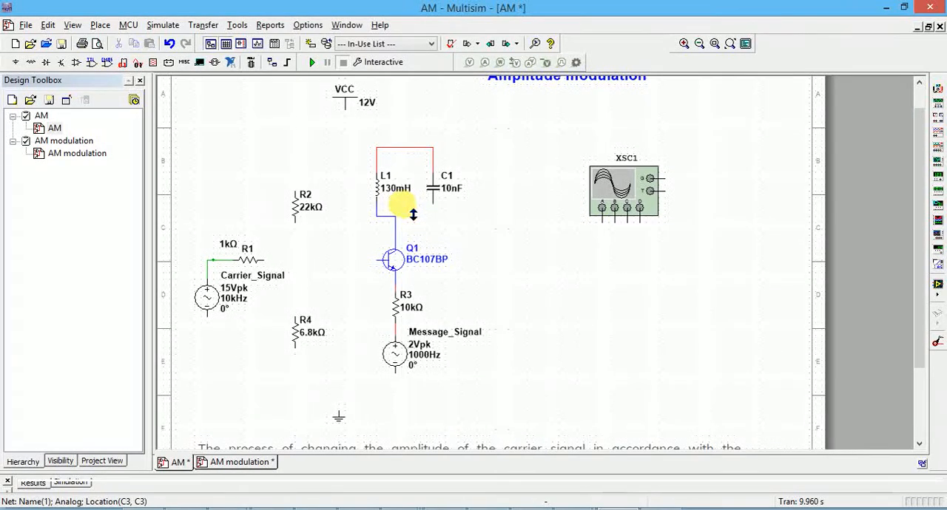
key(Delete)
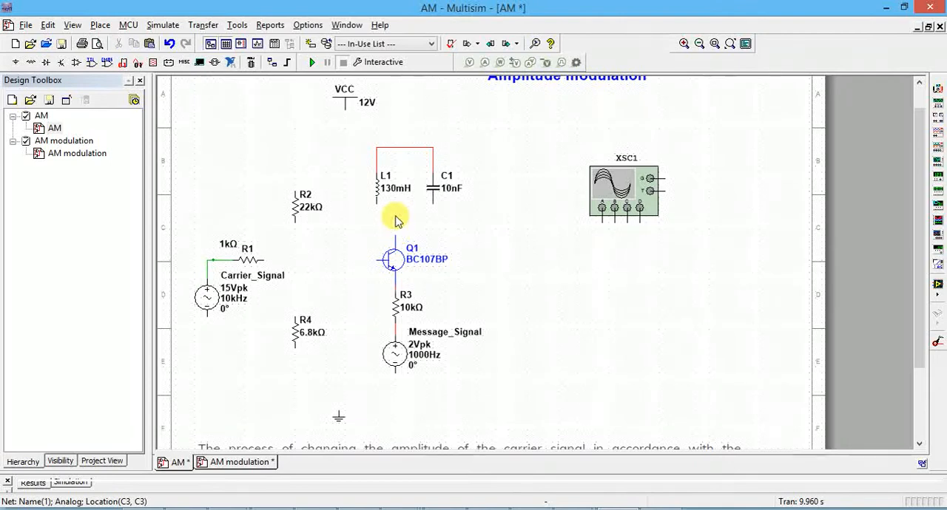
click(402, 149)
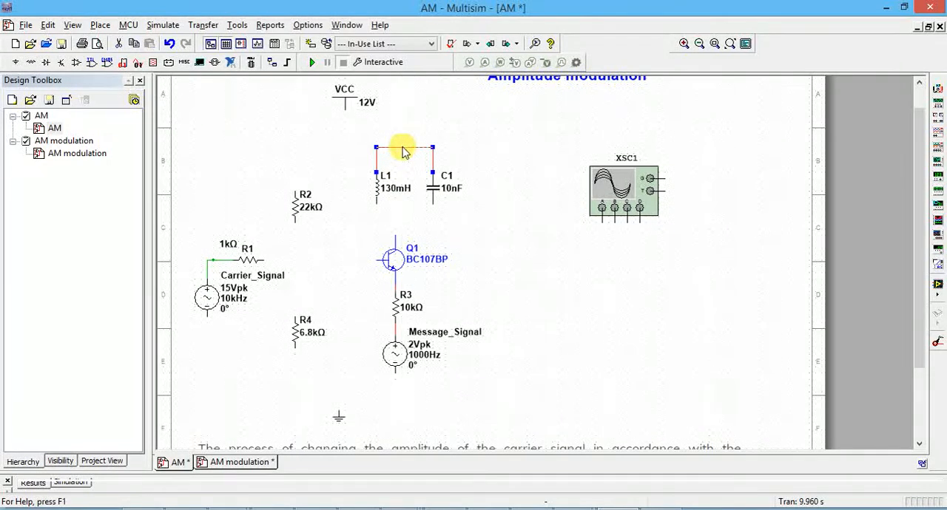
key(Delete)
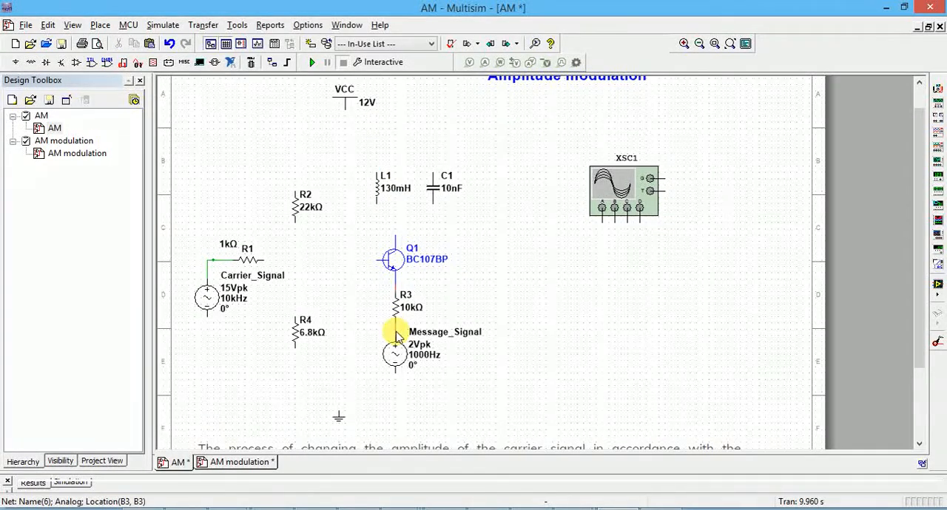
Step: Delete the wire between R3 and Message_Signal and the wires between Carrier_Signal and R1
click(395, 330)
key(Delete)
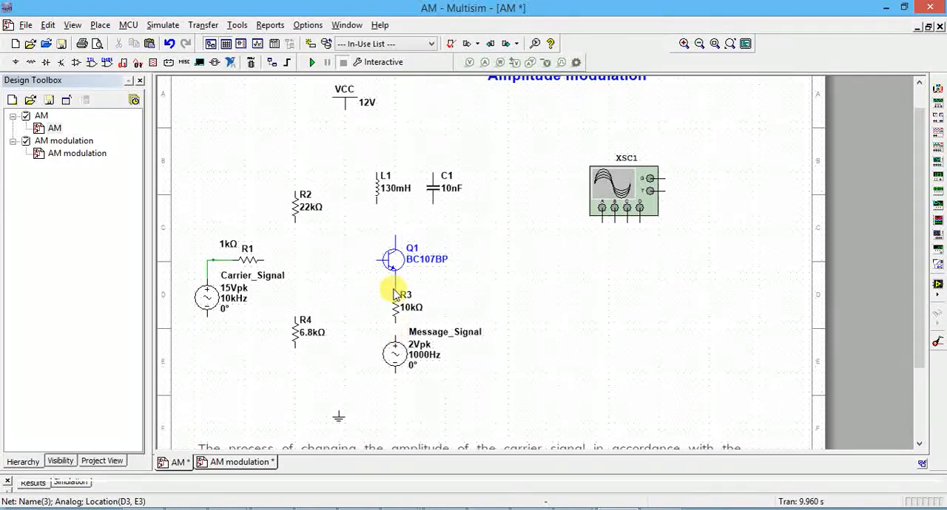
click(395, 287)
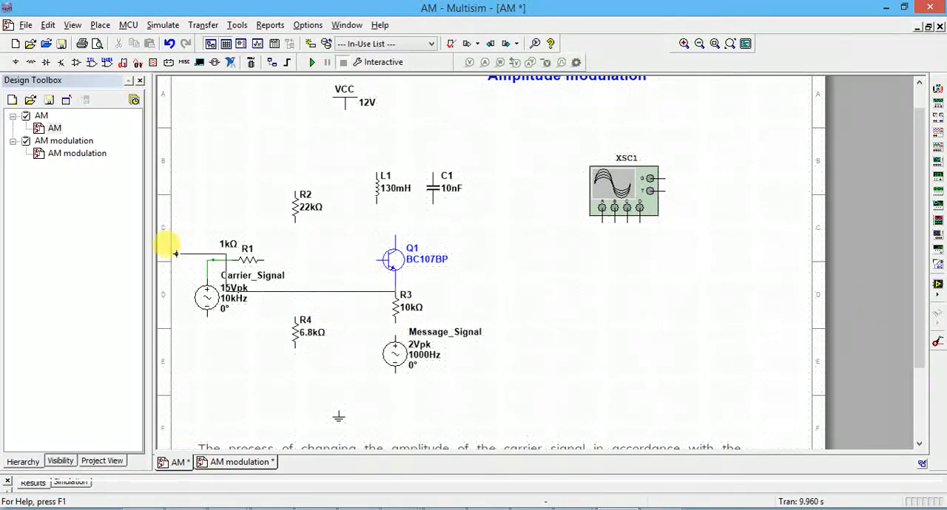
key(Escape)
click(207, 273)
click(206, 262)
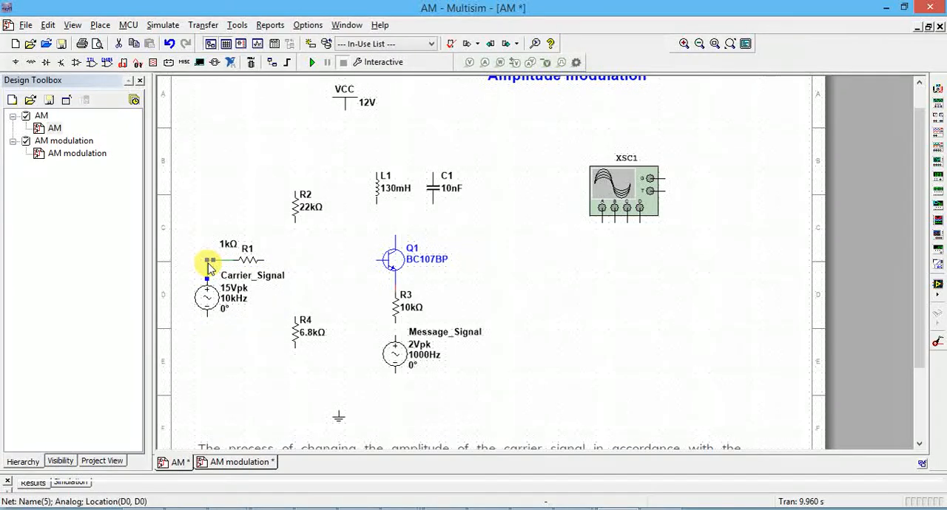
click(216, 261)
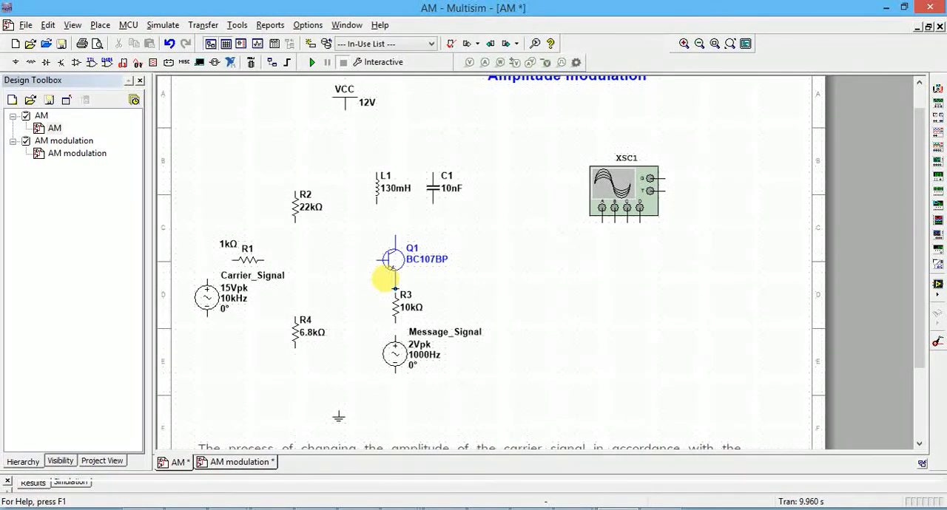
Step: Move resistor R3 slightly down and delete the remaining wire between it and the emitter of Q1
click(398, 309)
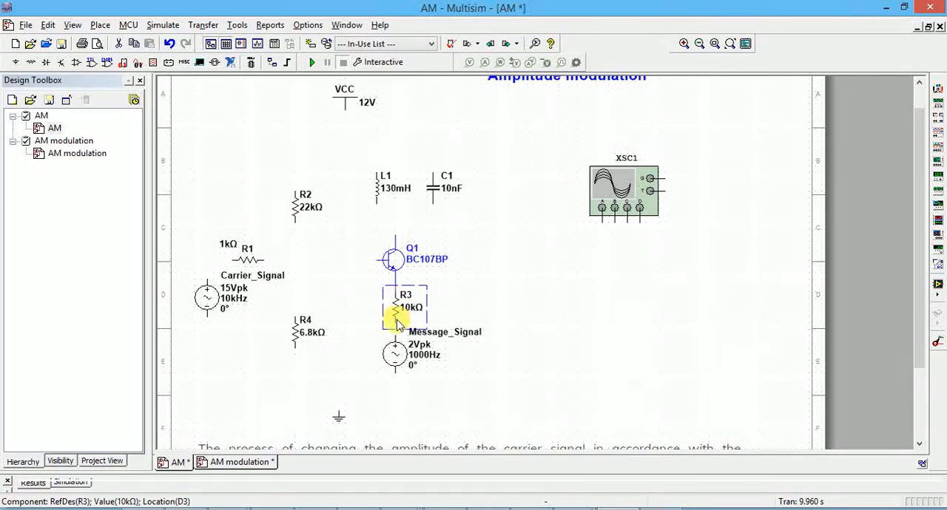
drag(396, 319, 396, 325)
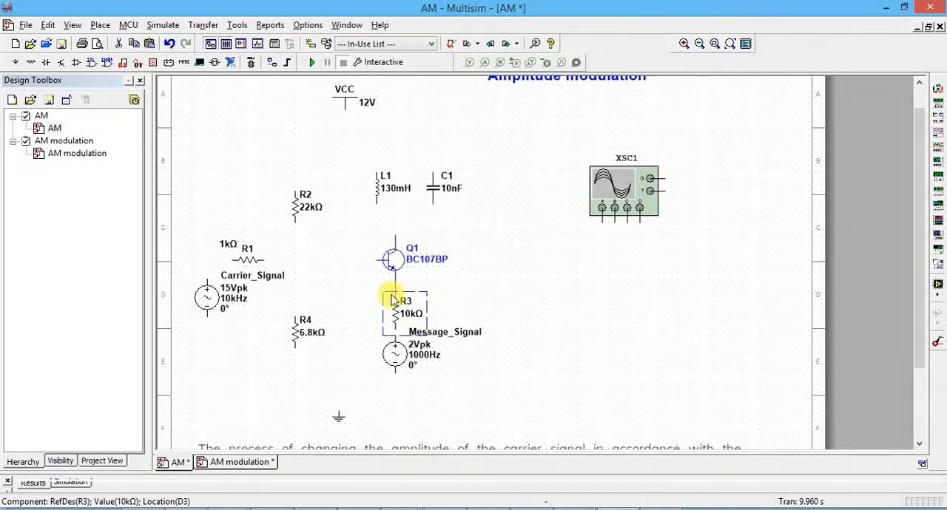
click(394, 293)
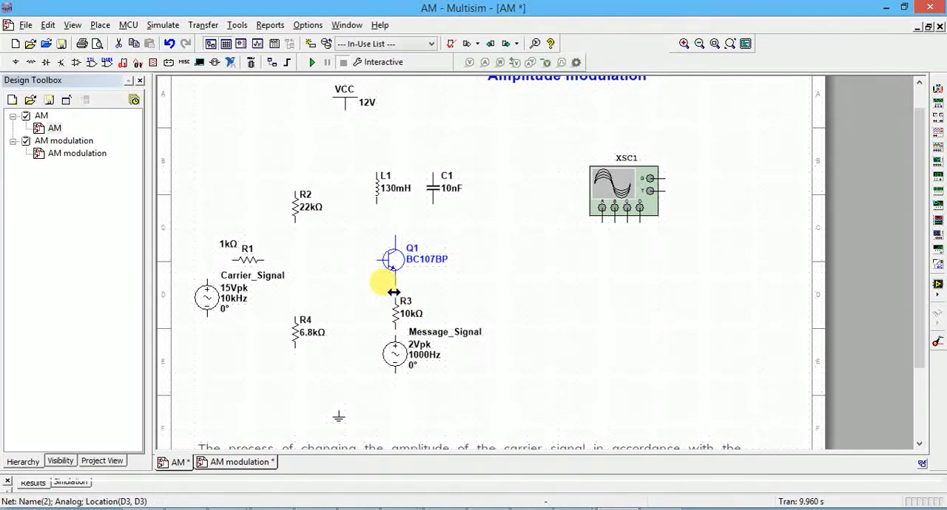
key(Delete)
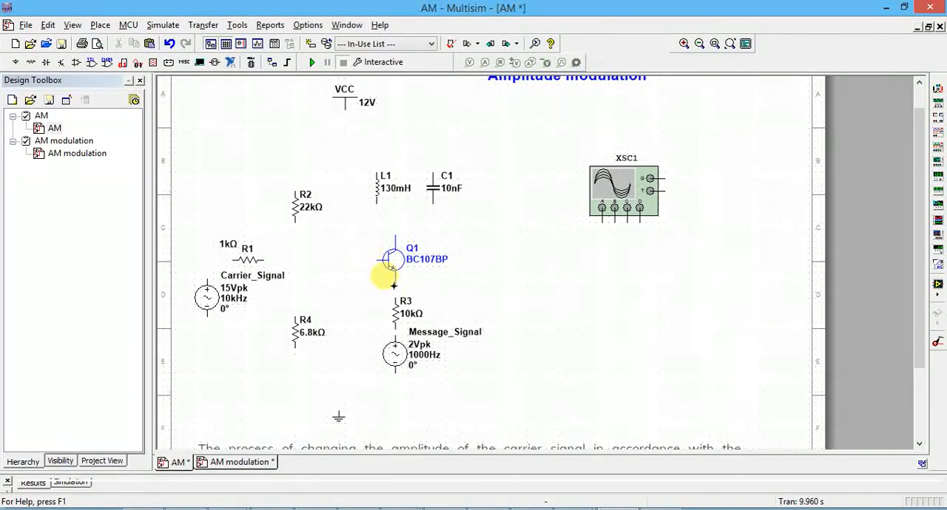
Step: Wire Q1's emitter through R3 to Message_Signal, and connect the source's negative terminal to the lower end of R4
click(396, 286)
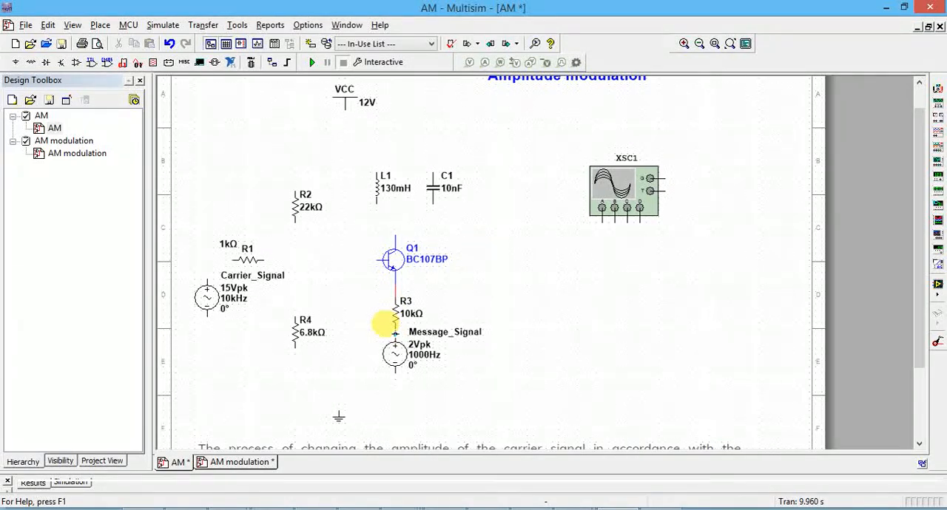
click(394, 372)
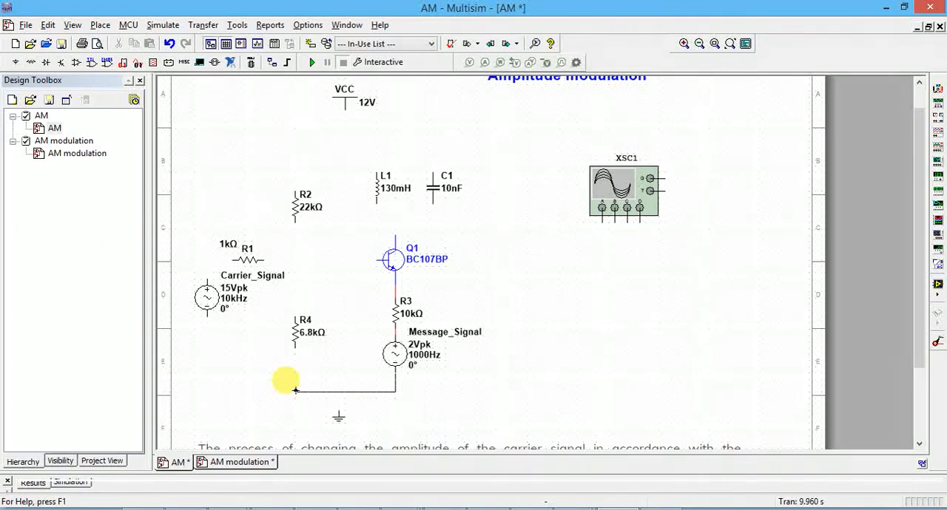
click(295, 348)
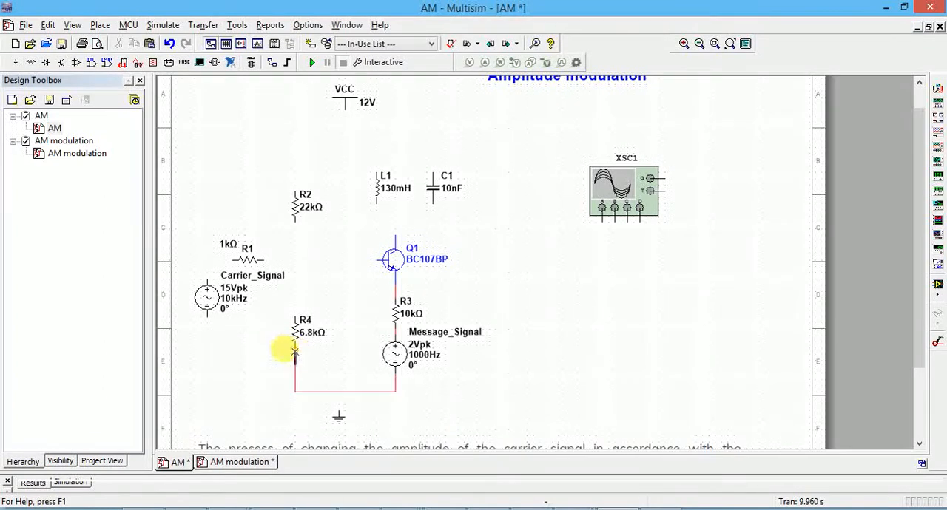
Step: Wire the upper end of R4 to the lower end of R2, and R2's upper end to the top of L1
click(295, 319)
click(295, 219)
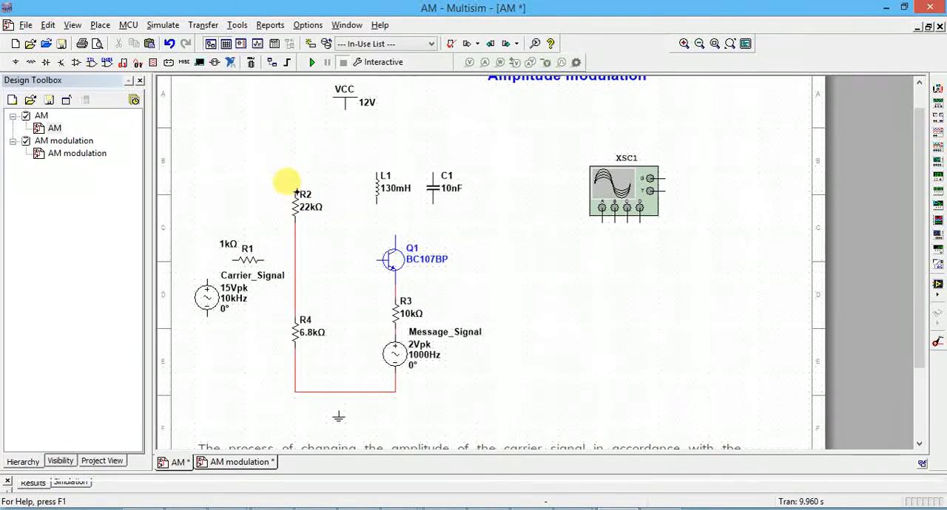
click(295, 190)
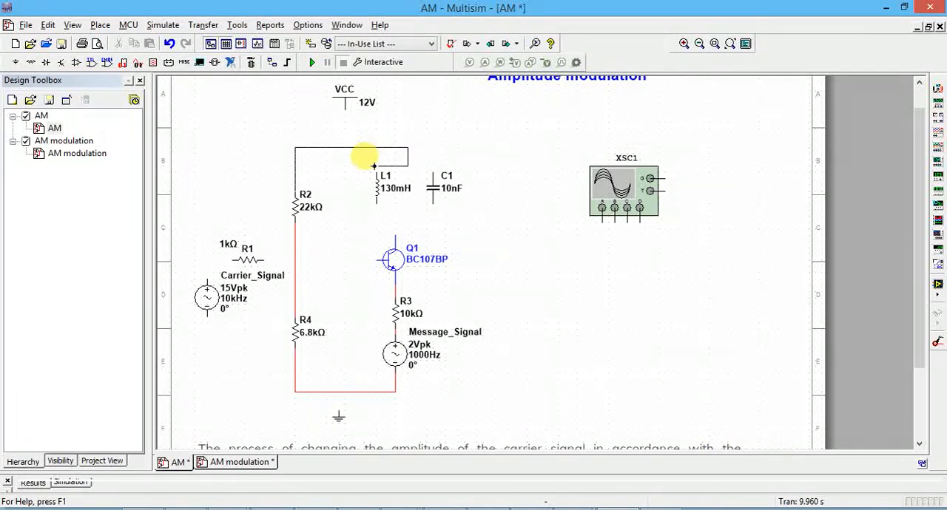
click(375, 165)
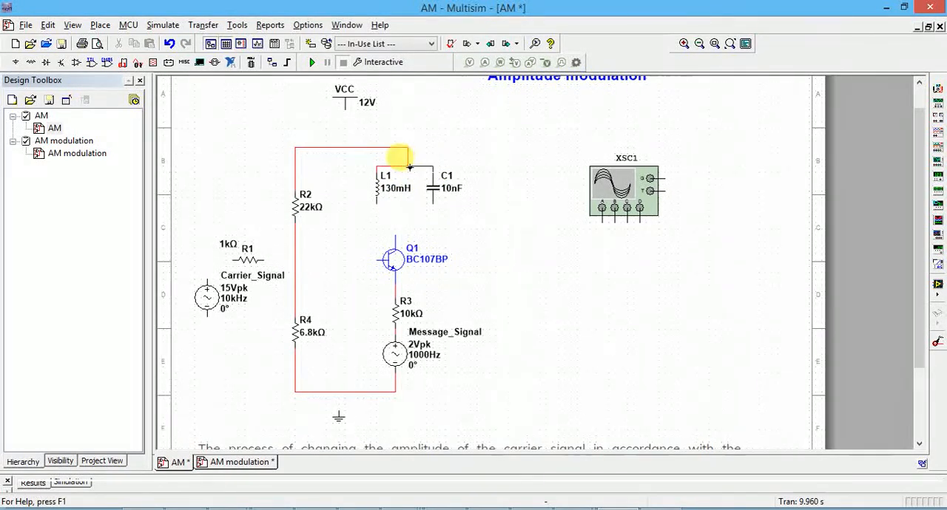
Step: Wire C1 in parallel with L1 and connect the lower side of the tank circuit to Q1's collector
click(407, 167)
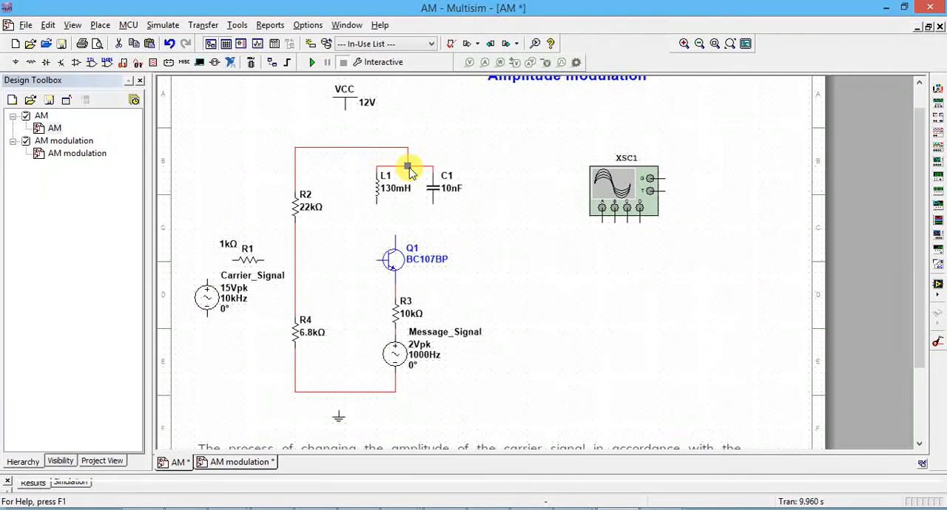
click(434, 203)
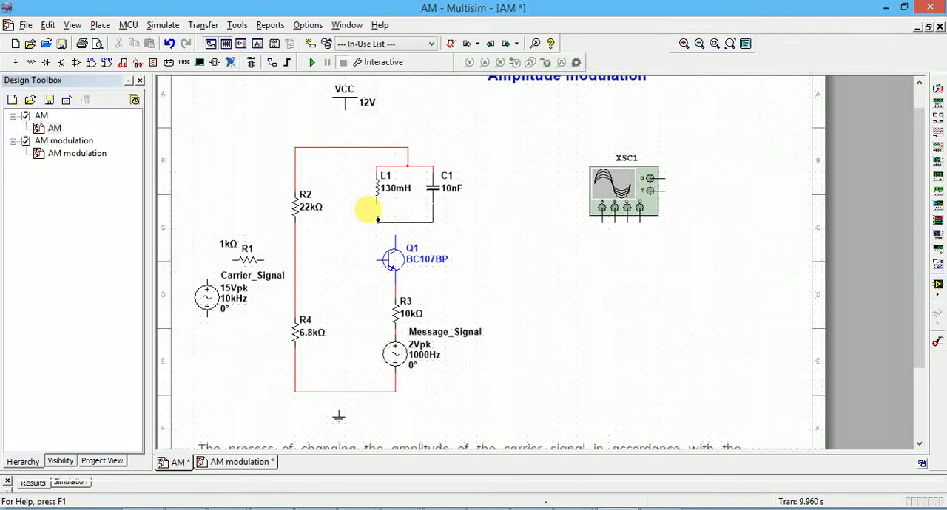
click(374, 201)
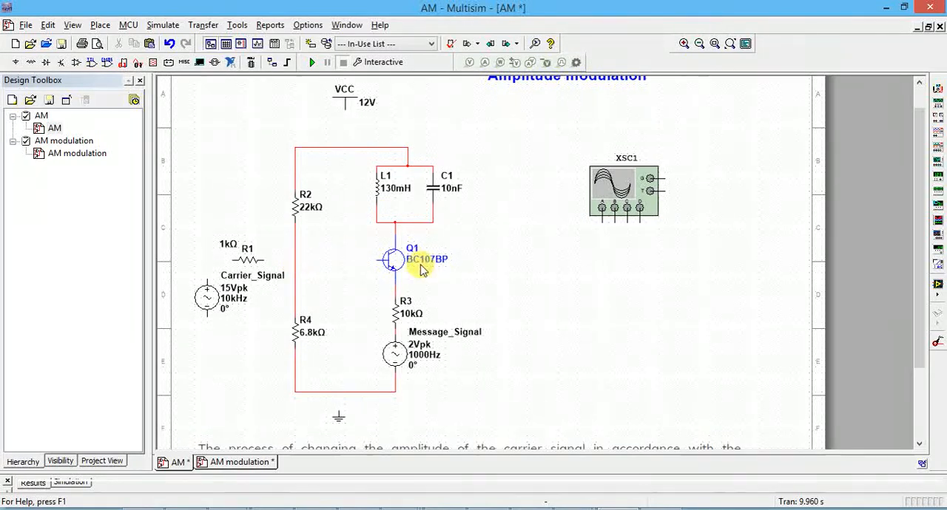
Step: Wire Q1's base to the line between R2 and R4, and connect R1 to the same junction
click(376, 259)
click(294, 259)
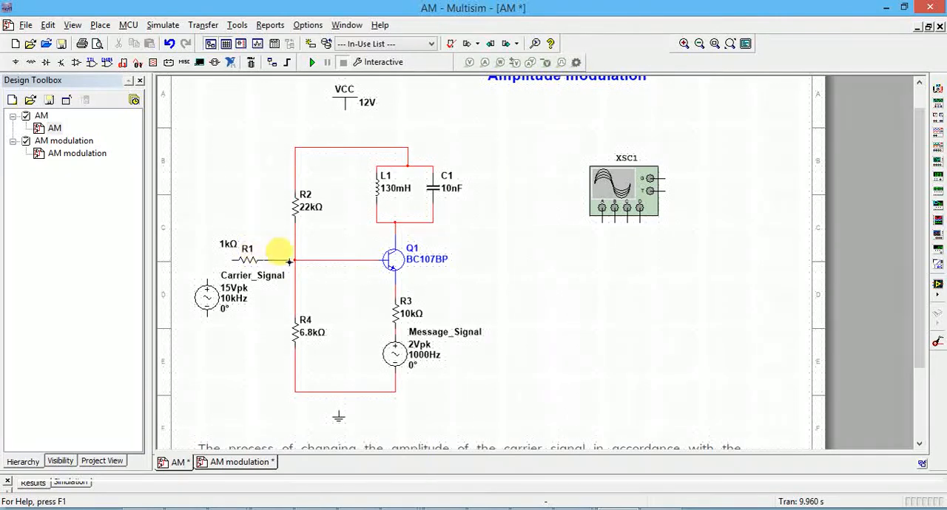
click(295, 260)
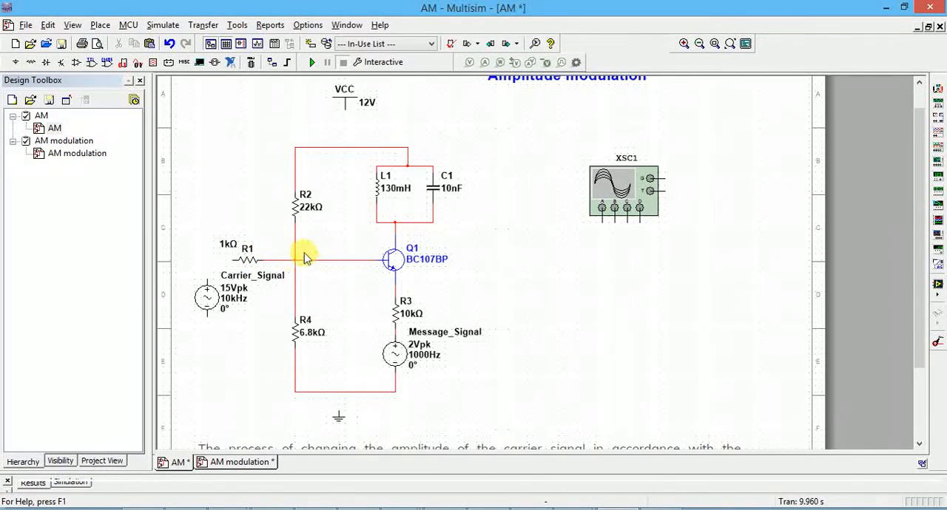
Step: Wire the free end of R1 to the positive terminal of Carrier_Signal
click(231, 260)
click(207, 279)
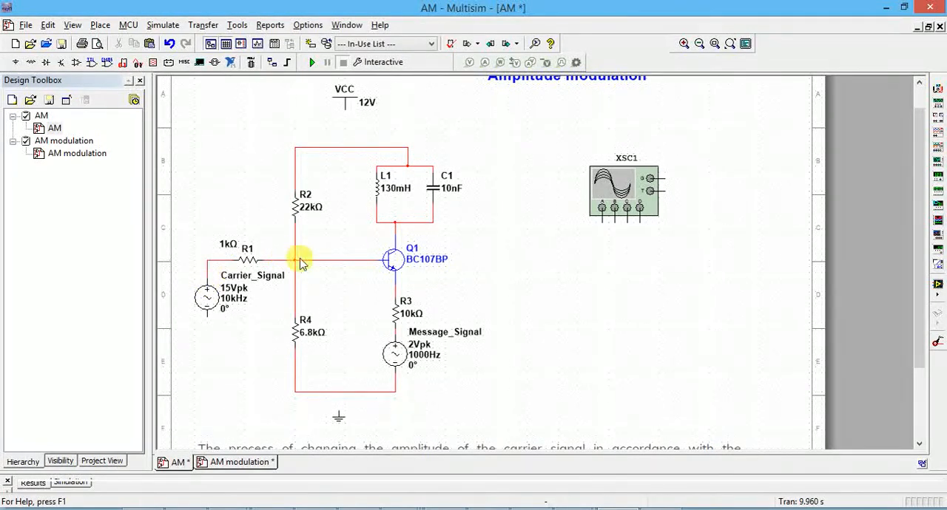
Step: Wire the VCC supply to the upper line joining R2 with the L1–C1 tank circuit
click(684, 46)
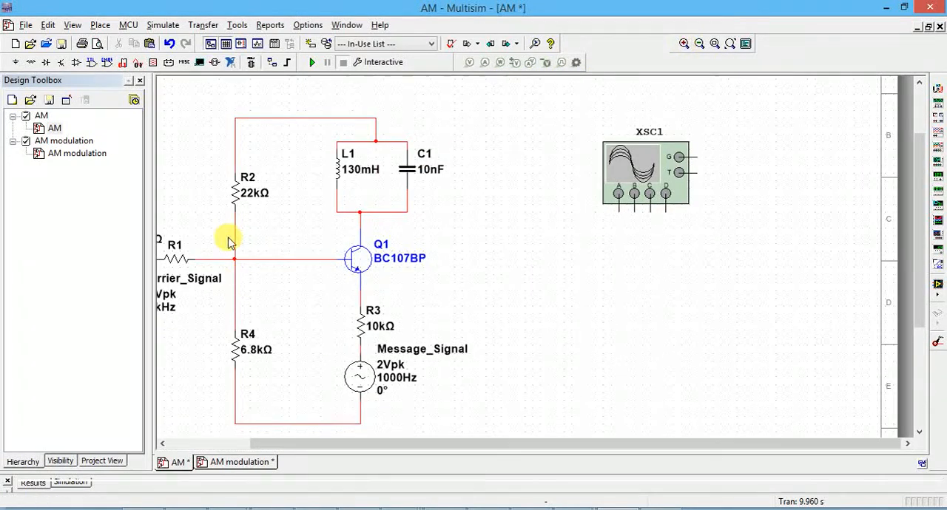
drag(258, 444, 197, 447)
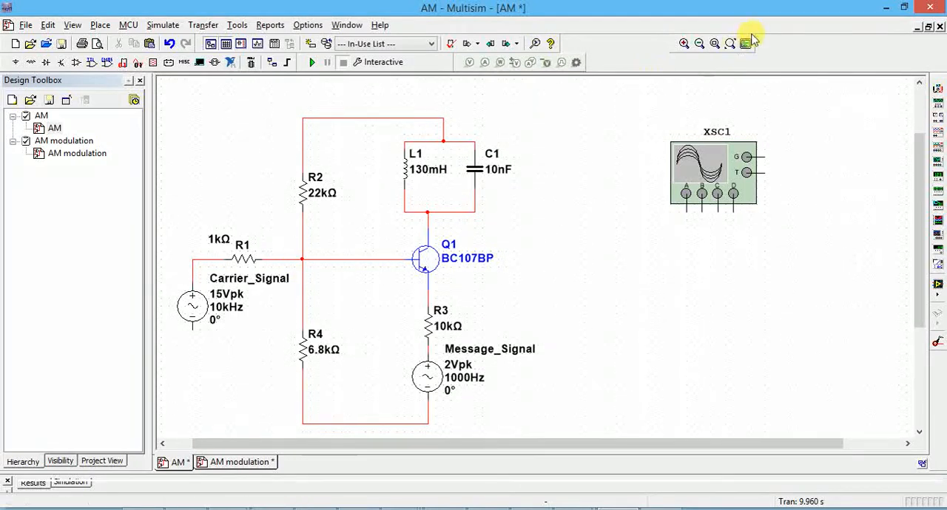
click(685, 44)
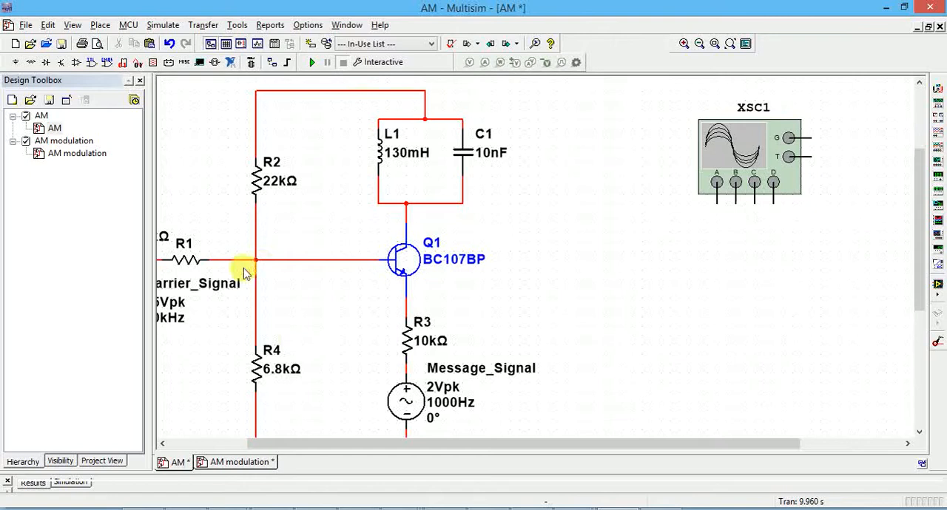
drag(250, 444, 195, 446)
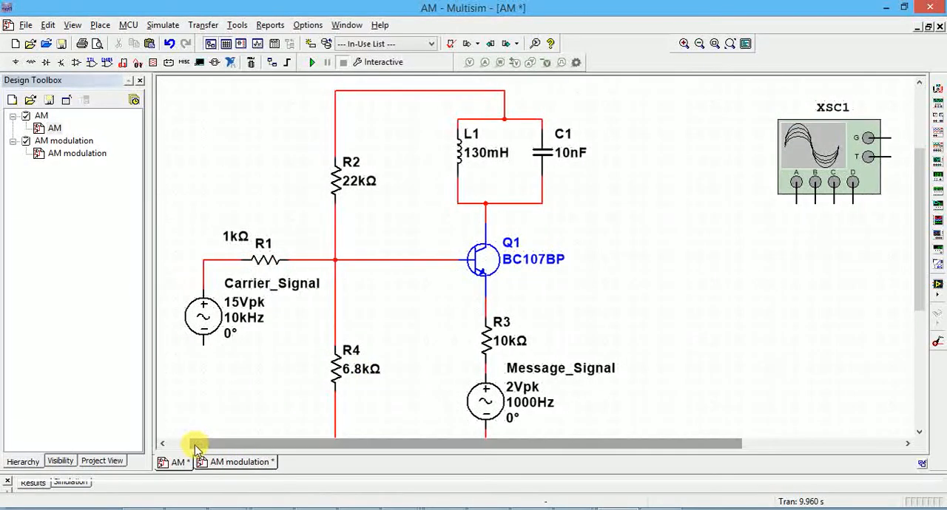
click(699, 44)
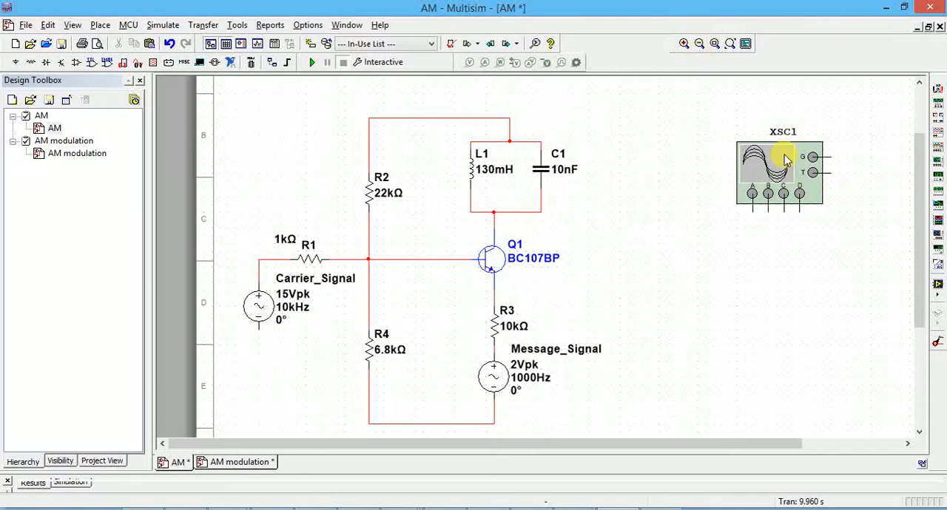
click(700, 46)
drag(287, 448, 433, 435)
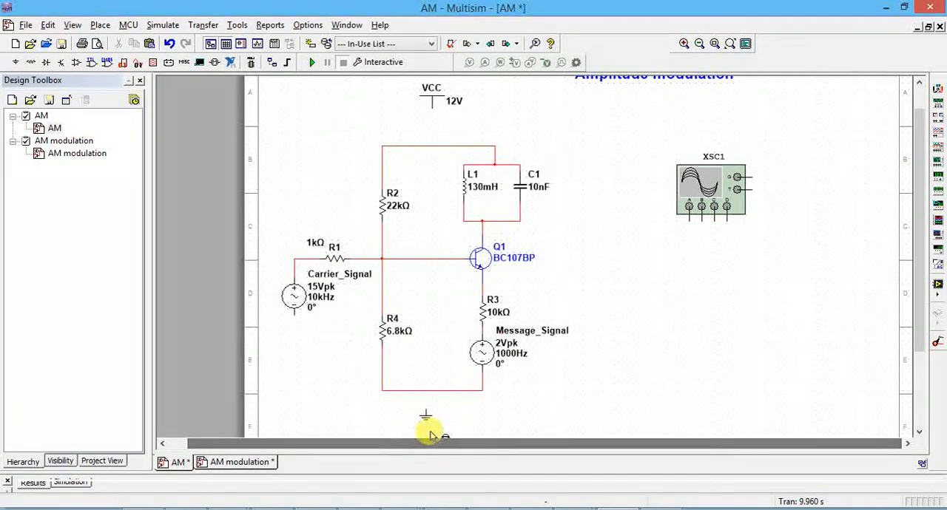
scroll(474, 438, down, 3)
drag(507, 441, 381, 450)
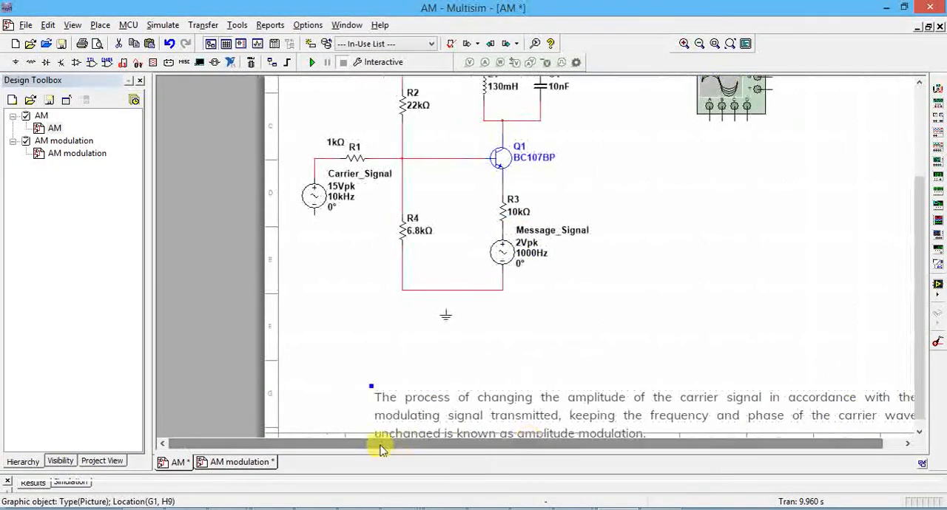
drag(919, 216, 921, 134)
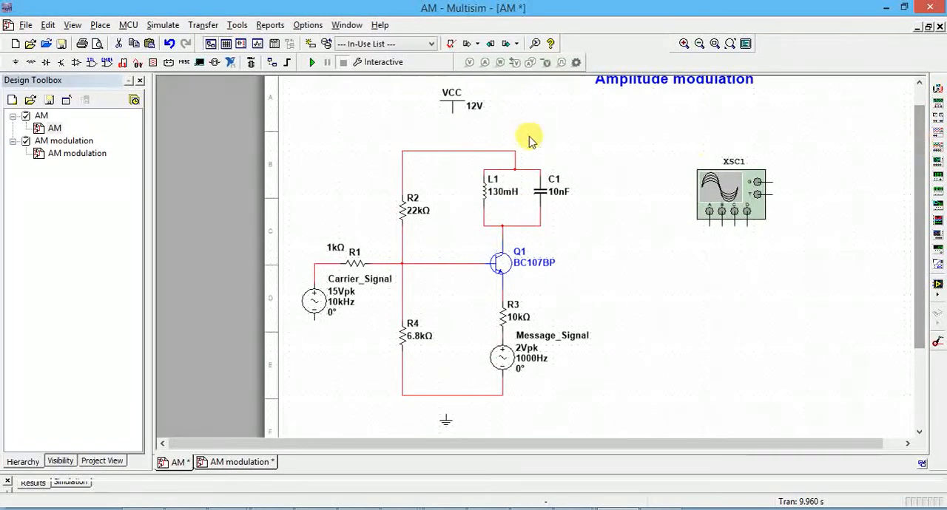
click(449, 111)
click(452, 146)
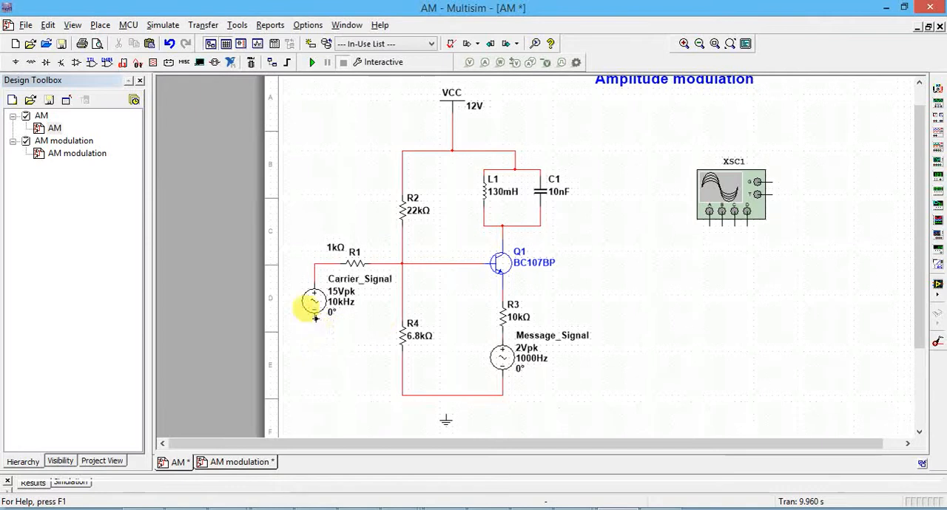
Step: Wire Carrier_Signal's negative terminal to the lower end of R4, and connect the ground to the line between R4 and Message_Signal
click(315, 318)
click(401, 395)
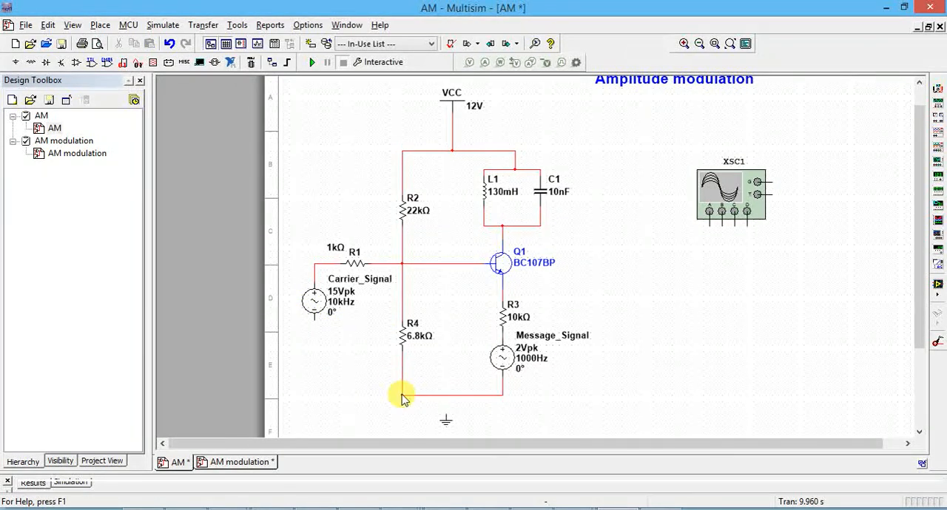
click(446, 414)
click(446, 395)
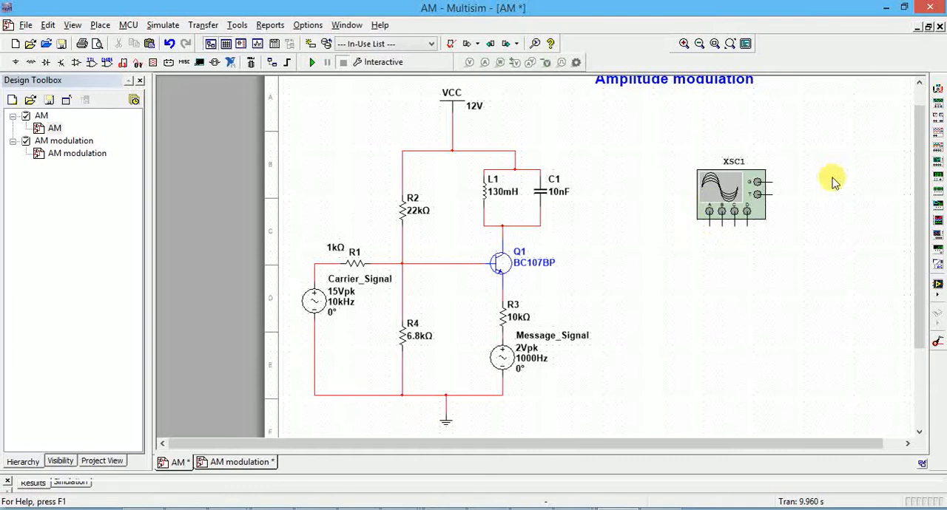
Step: Wire channel A of oscilloscope XSC1 to the corner of the line between Carrier_Signal and R1
click(909, 443)
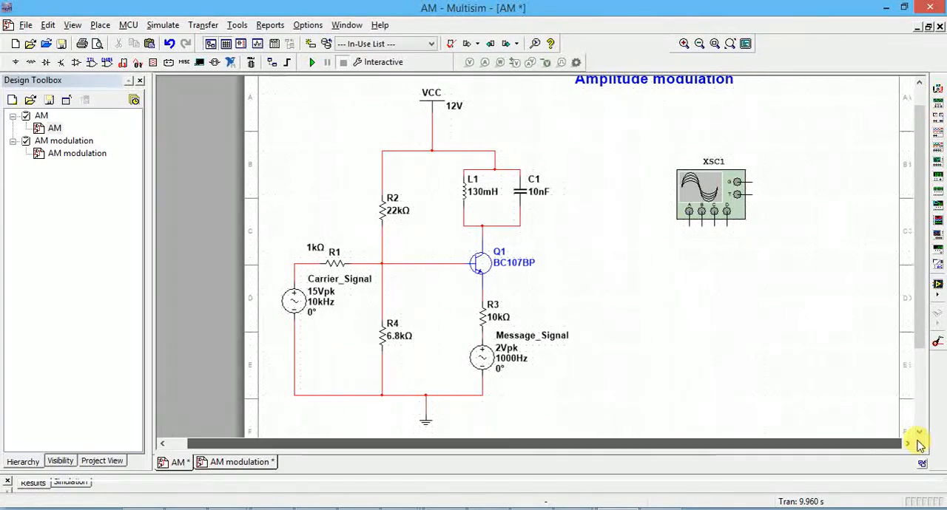
click(684, 44)
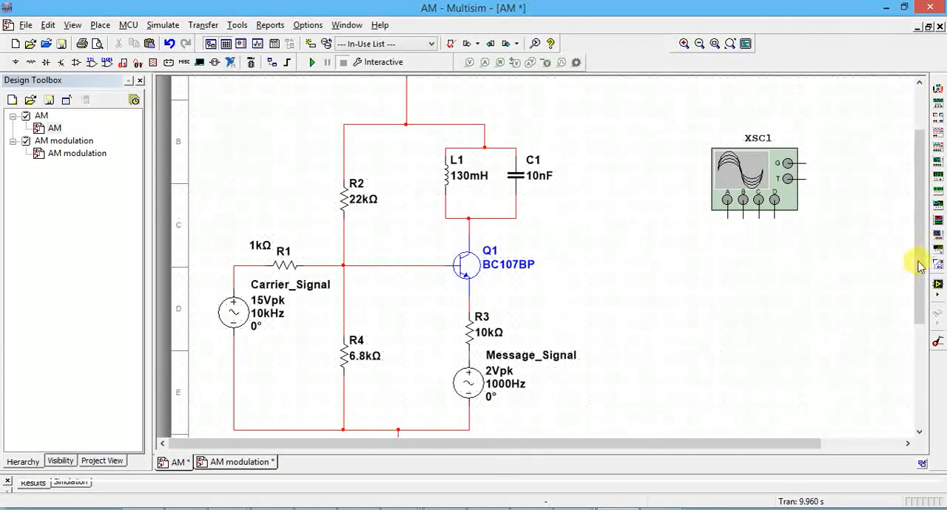
drag(915, 271, 916, 248)
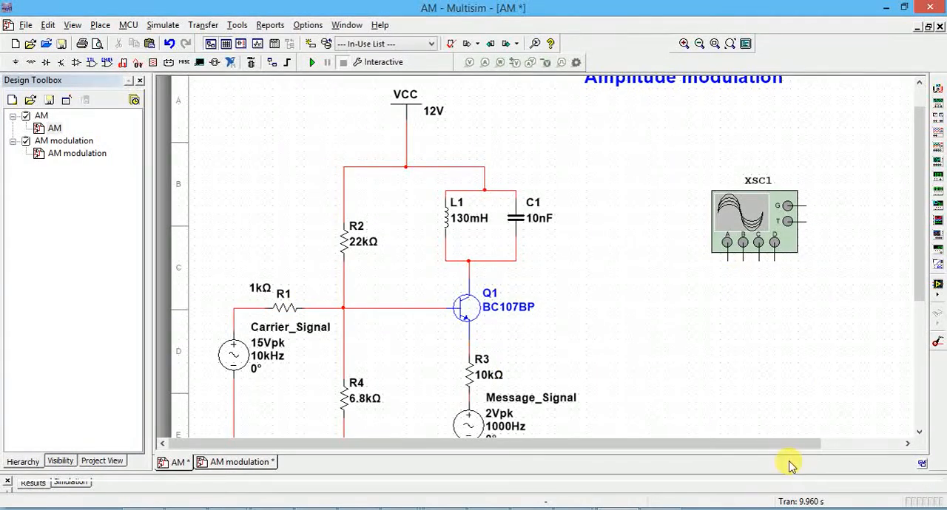
drag(787, 449, 825, 442)
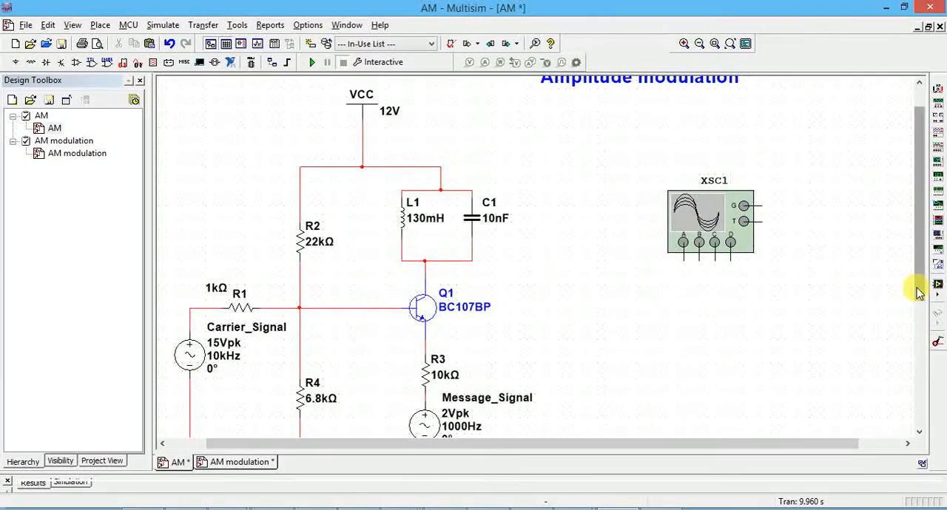
drag(915, 288, 920, 320)
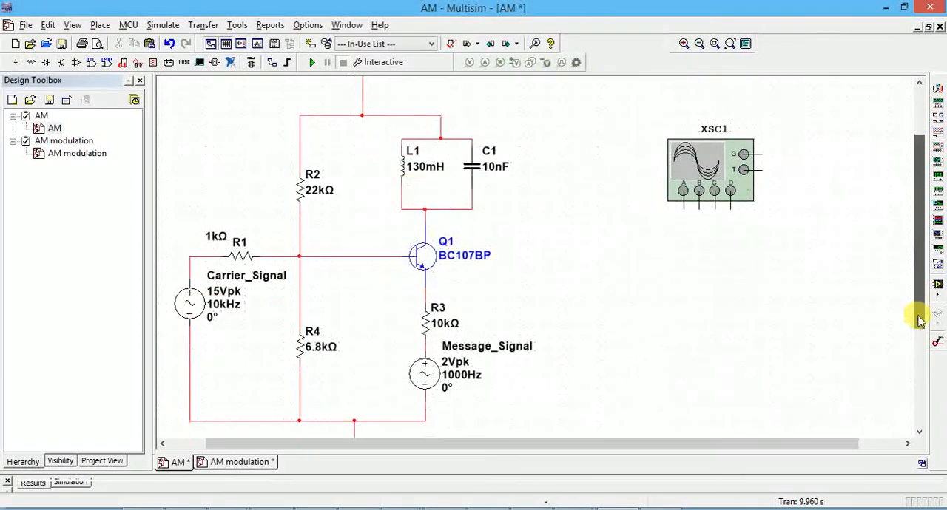
click(682, 208)
click(193, 260)
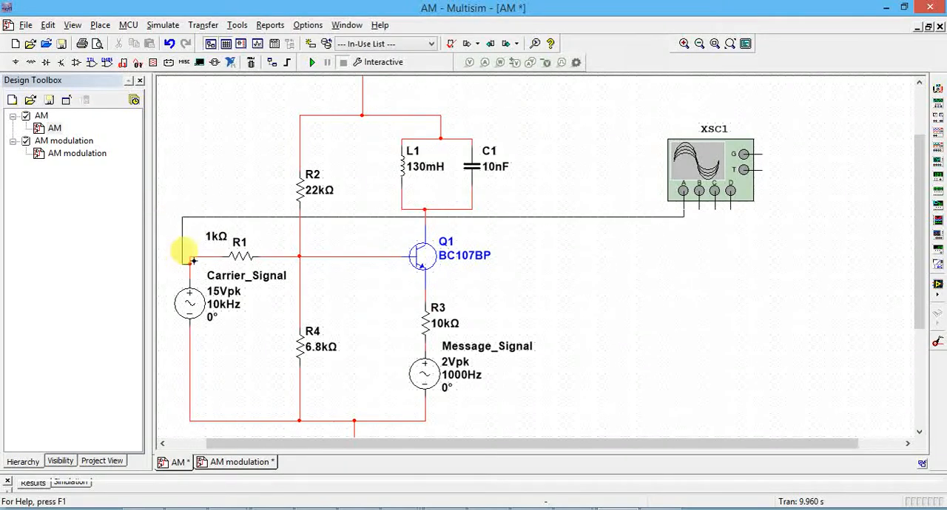
click(190, 257)
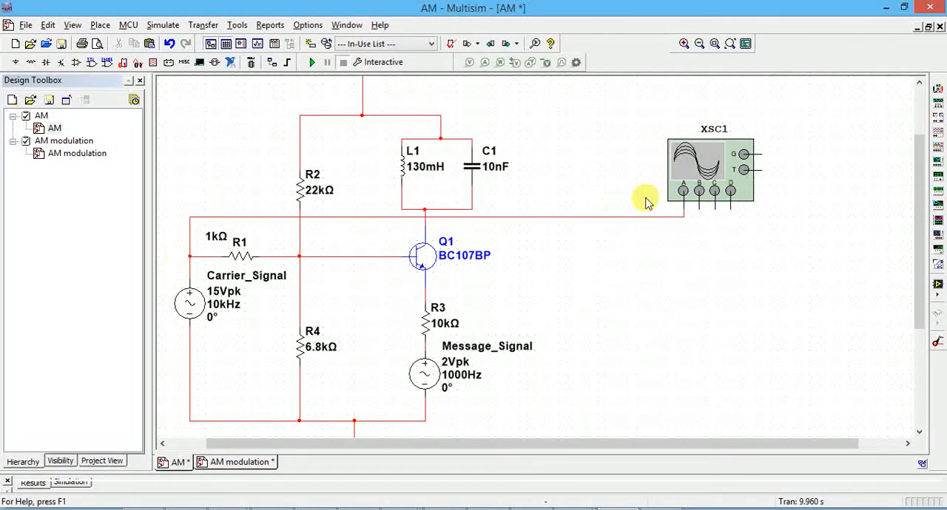
Step: Move R3 up closer to Q1's emitter and wire oscilloscope channel B to the line between R3 and Message_Signal
click(699, 208)
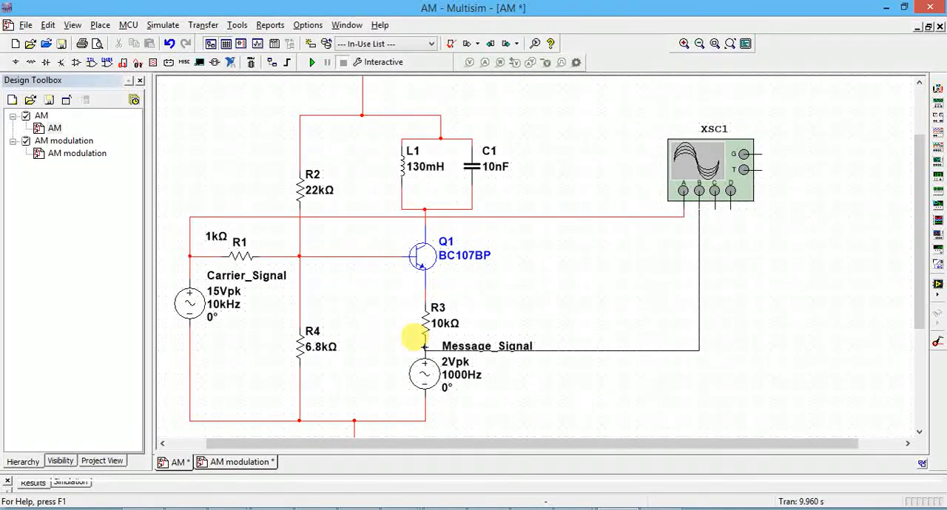
drag(425, 345, 625, 368)
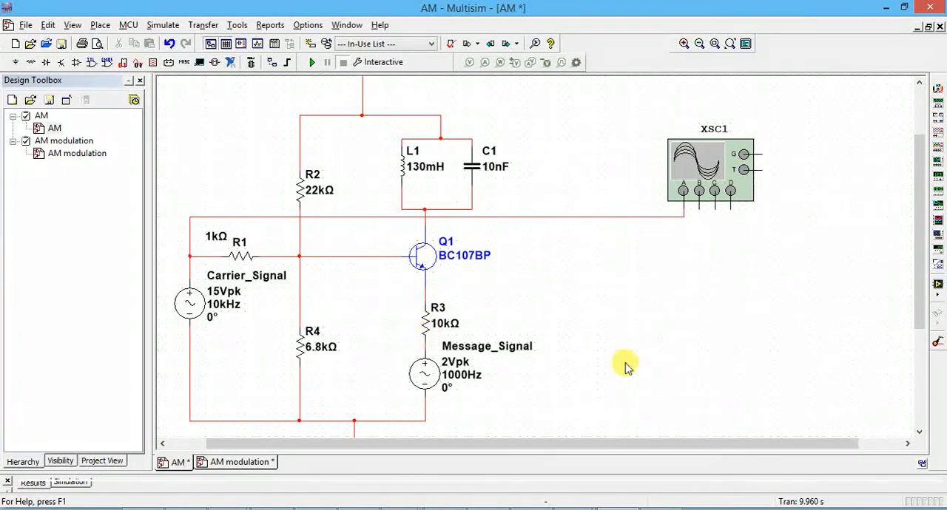
click(425, 328)
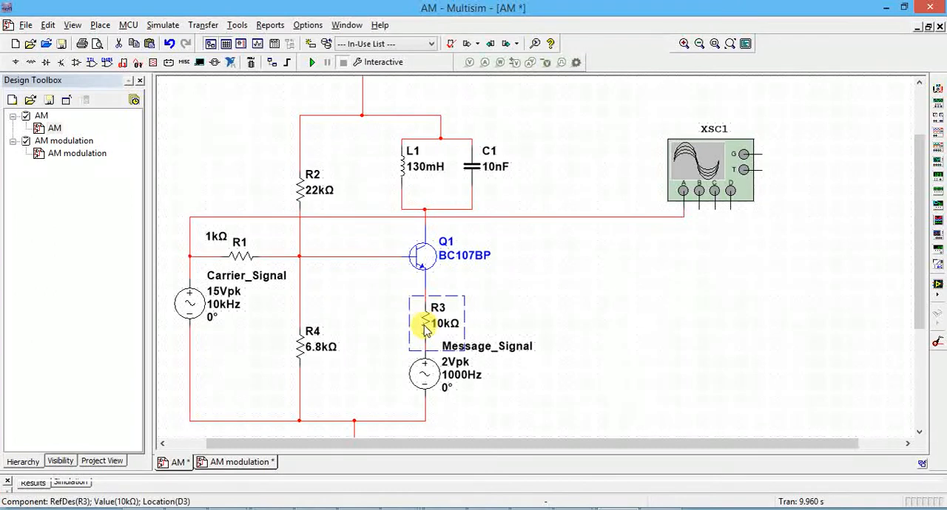
drag(423, 326, 422, 310)
click(539, 303)
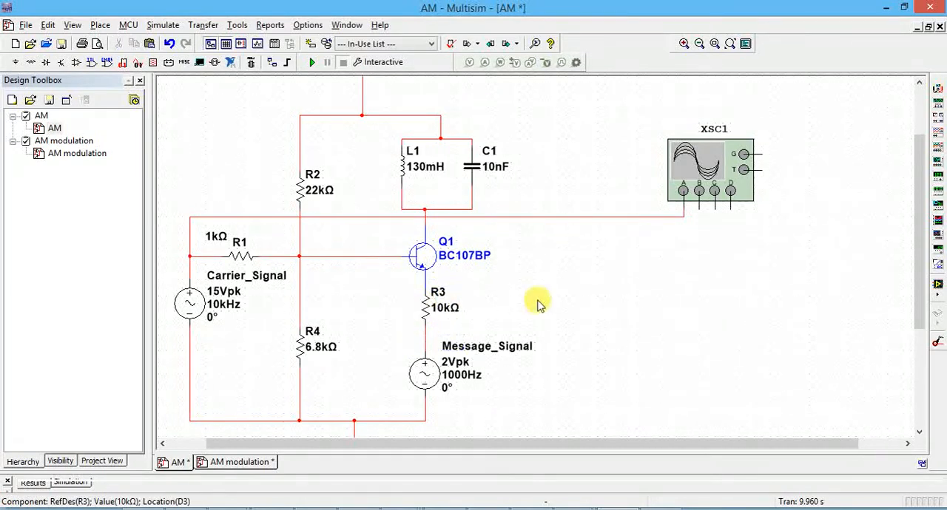
click(700, 191)
click(429, 334)
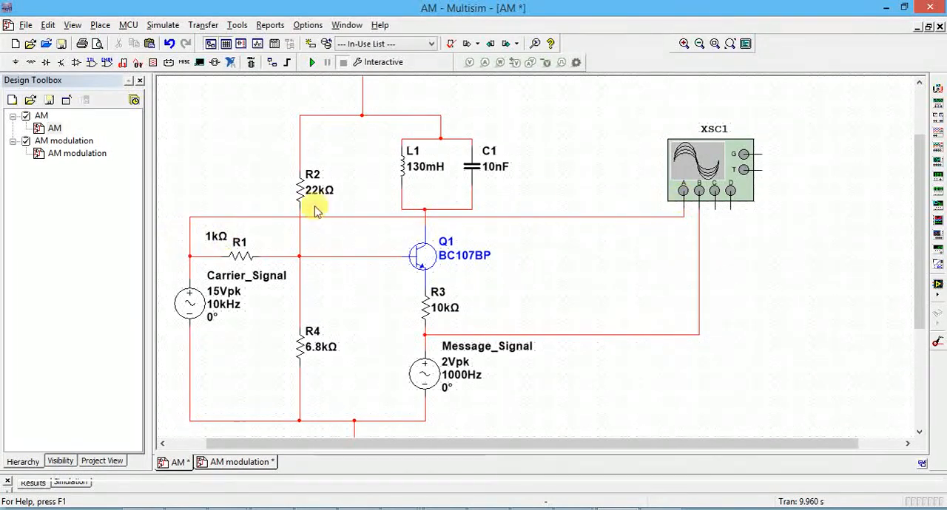
click(714, 192)
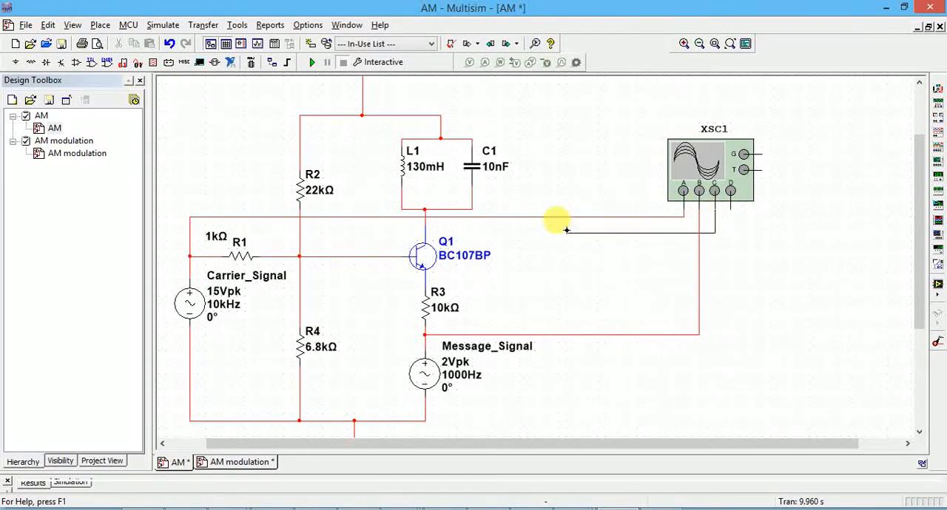
click(428, 222)
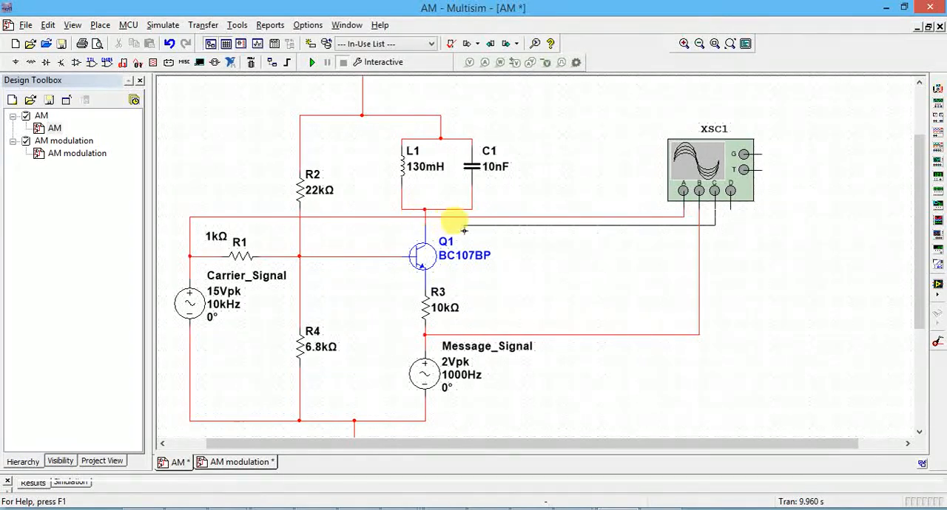
key(Escape)
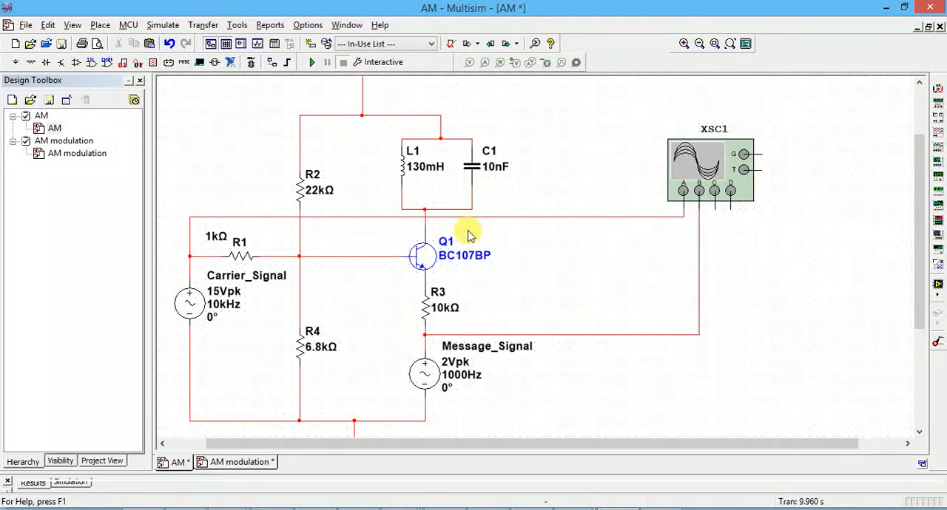
Step: Shift channel A's horizontal wire slightly lower, and wire channel C to the line between the tank circuit and Q1's collector
click(481, 217)
drag(481, 215, 454, 96)
click(545, 261)
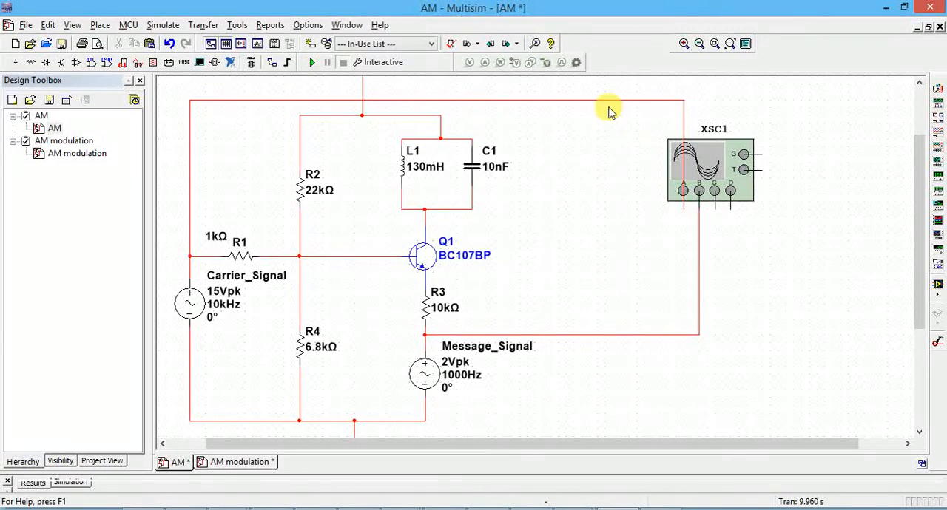
drag(609, 100, 609, 225)
click(617, 270)
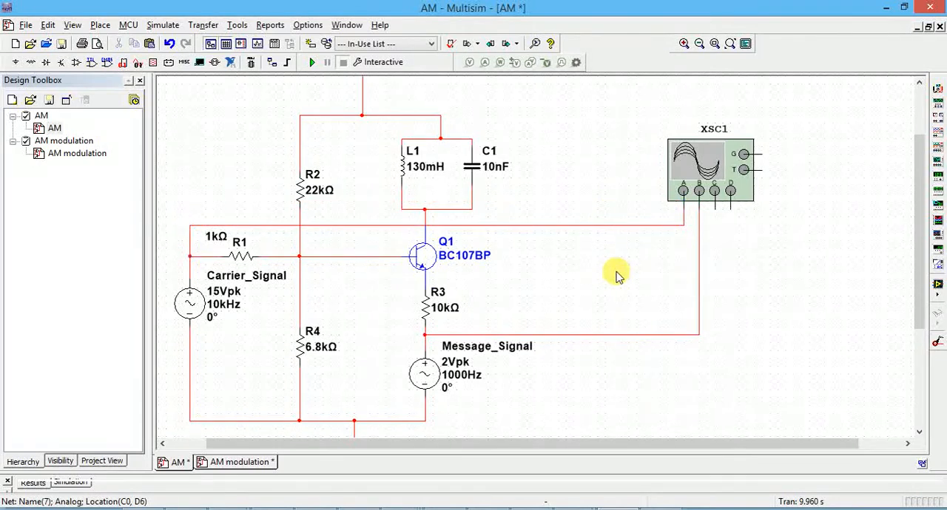
click(715, 209)
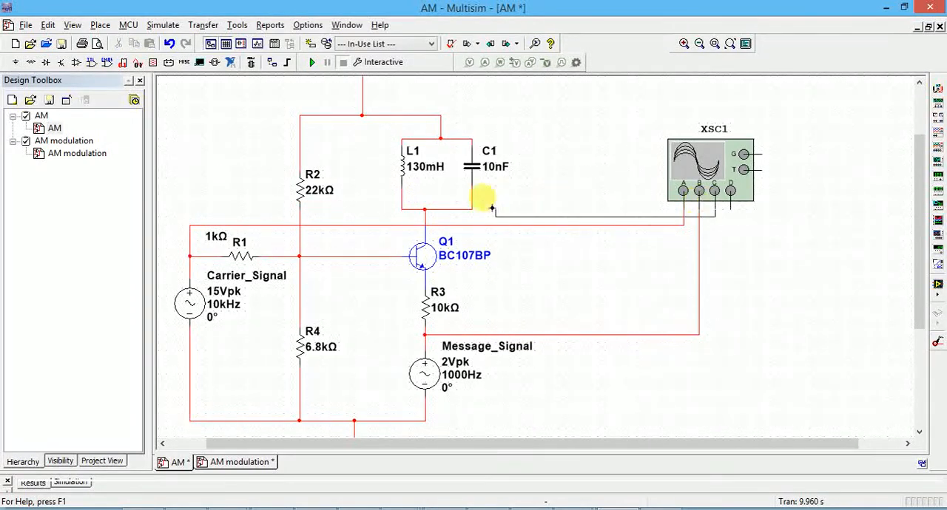
click(425, 215)
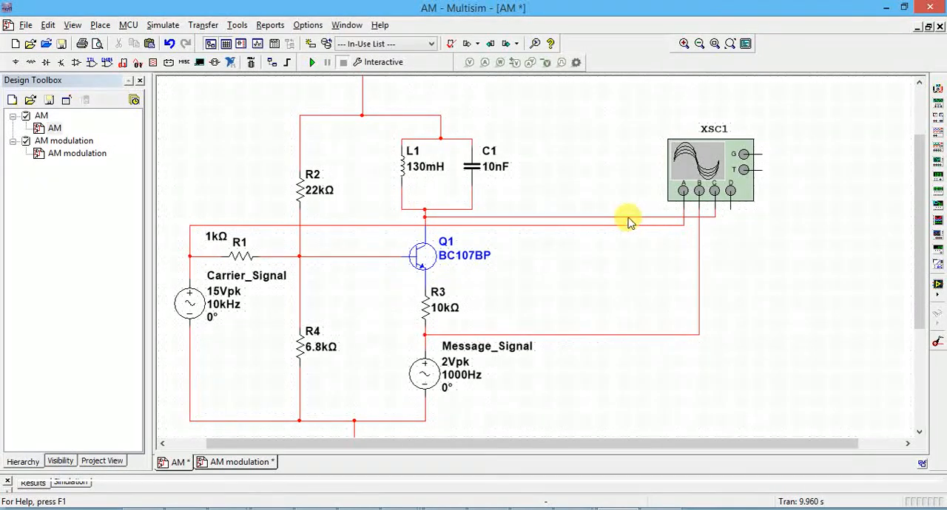
Step: Set the net color of oscilloscope channel B's wire from the Message_Signal line to magenta
double_click(619, 334)
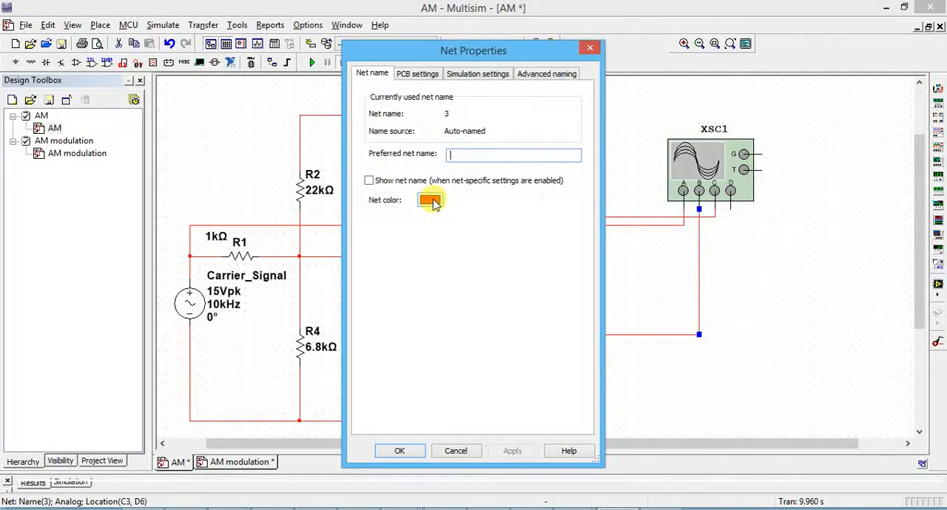
click(431, 201)
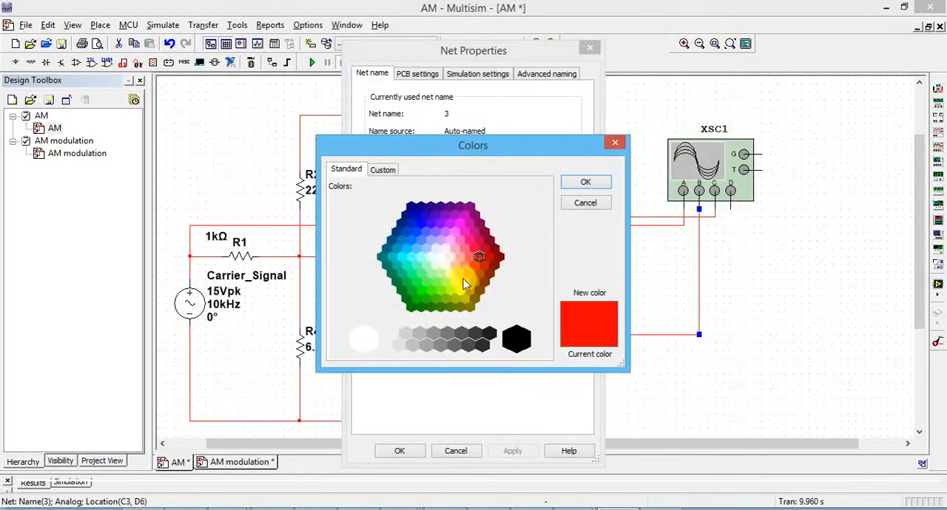
click(464, 232)
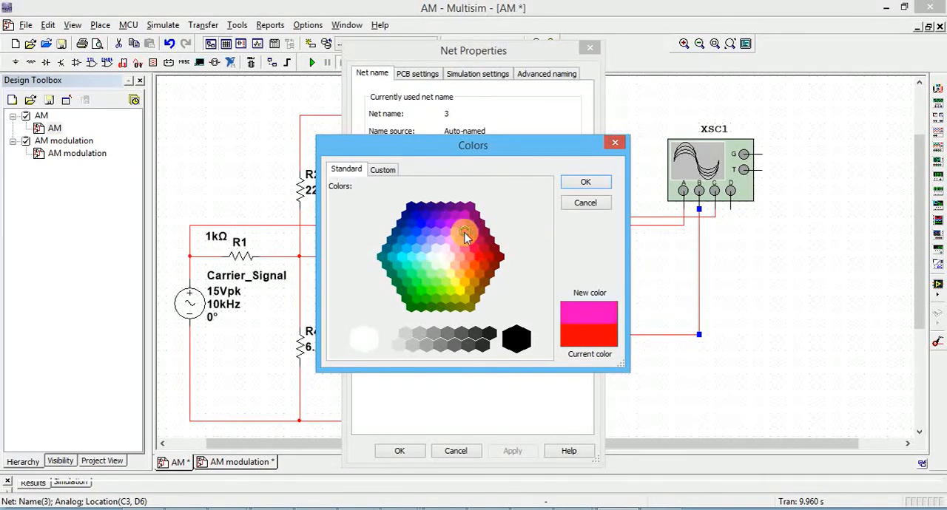
click(585, 184)
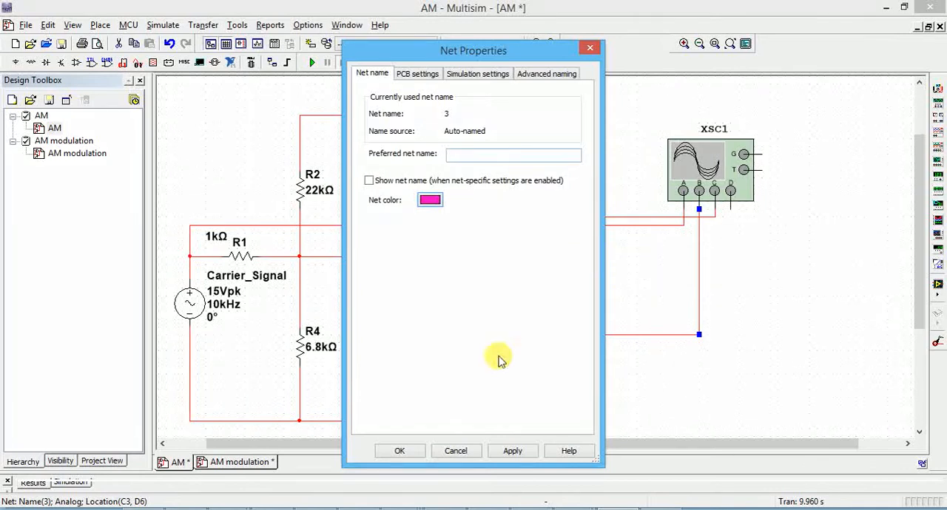
click(510, 453)
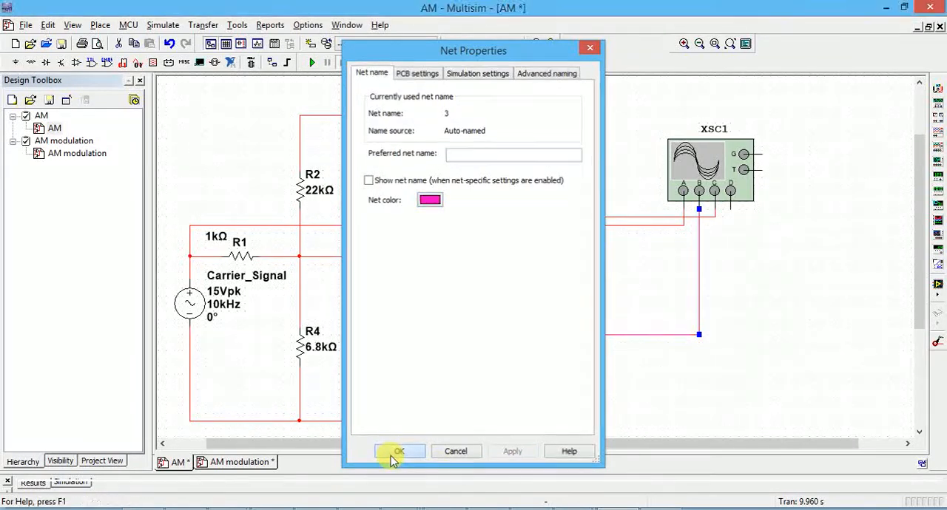
click(398, 451)
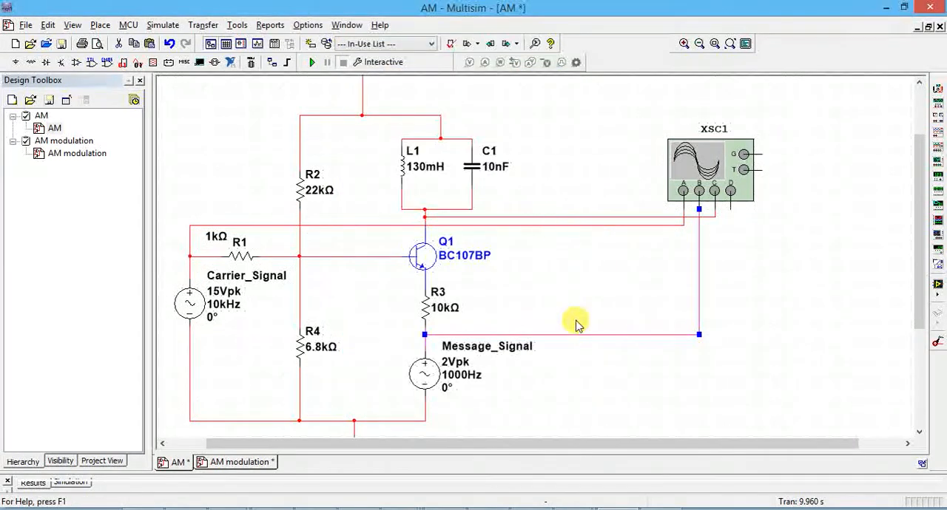
Step: Set the net color of oscilloscope channel A's wire from Carrier_Signal to blue
double_click(545, 222)
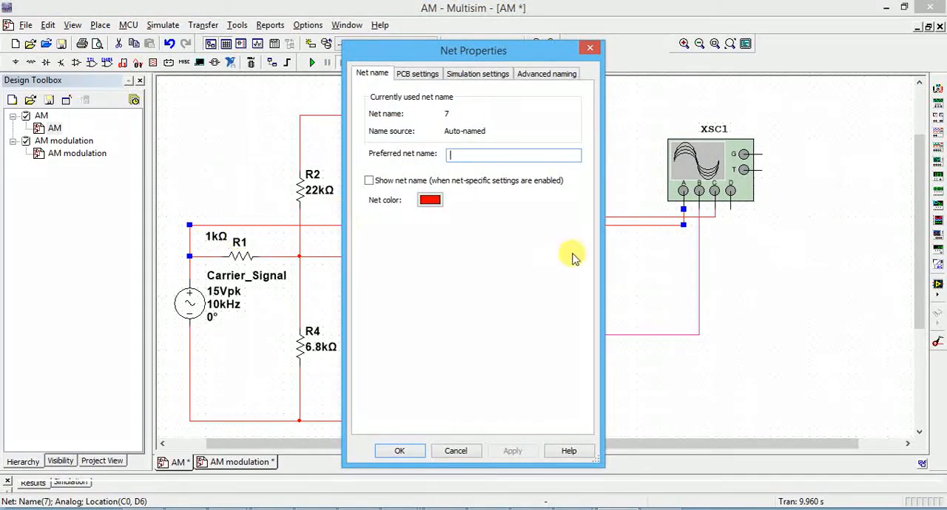
click(436, 205)
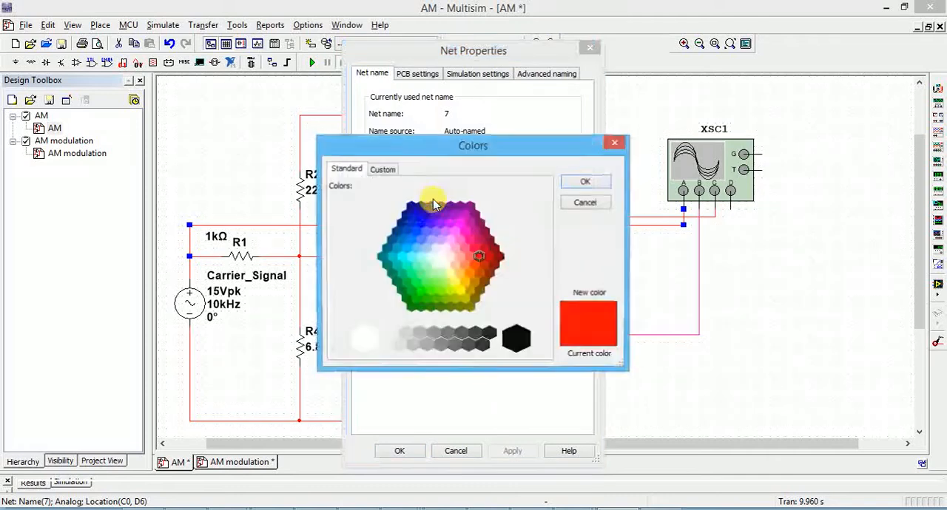
click(430, 219)
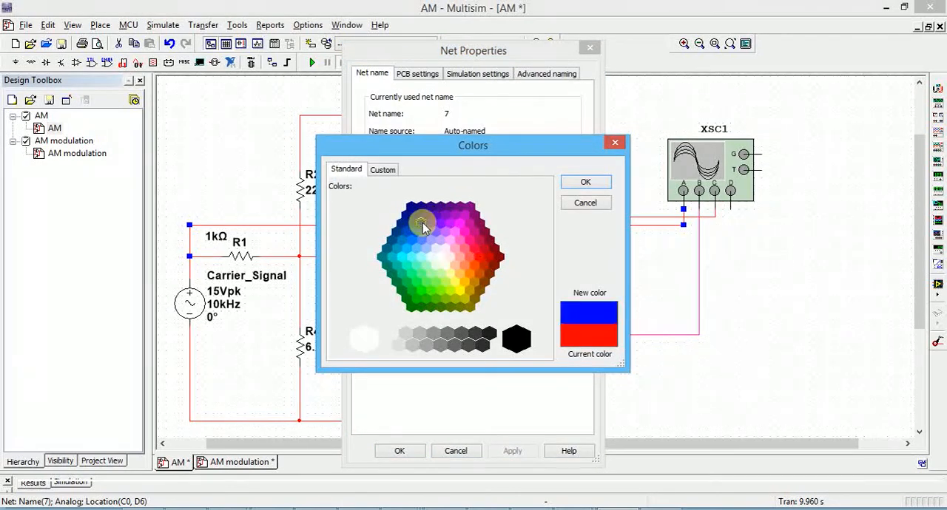
click(577, 182)
click(495, 453)
click(402, 451)
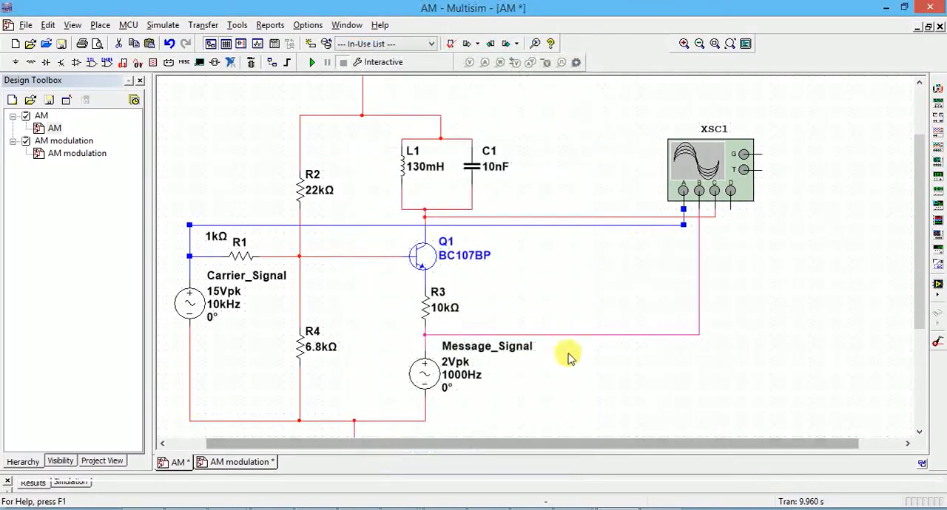
Step: Set the net color of oscilloscope channel C's wire from the tank circuit and Q1's collector to green
click(603, 215)
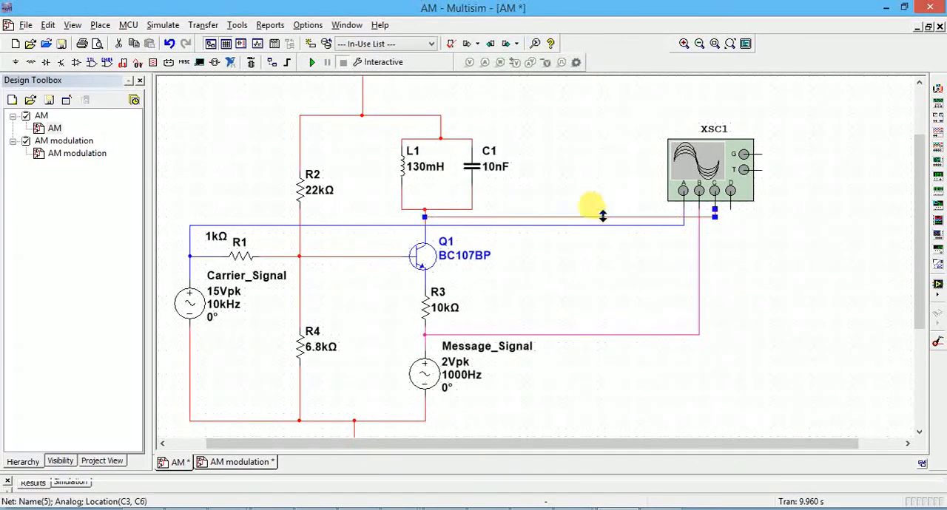
double_click(603, 215)
click(429, 201)
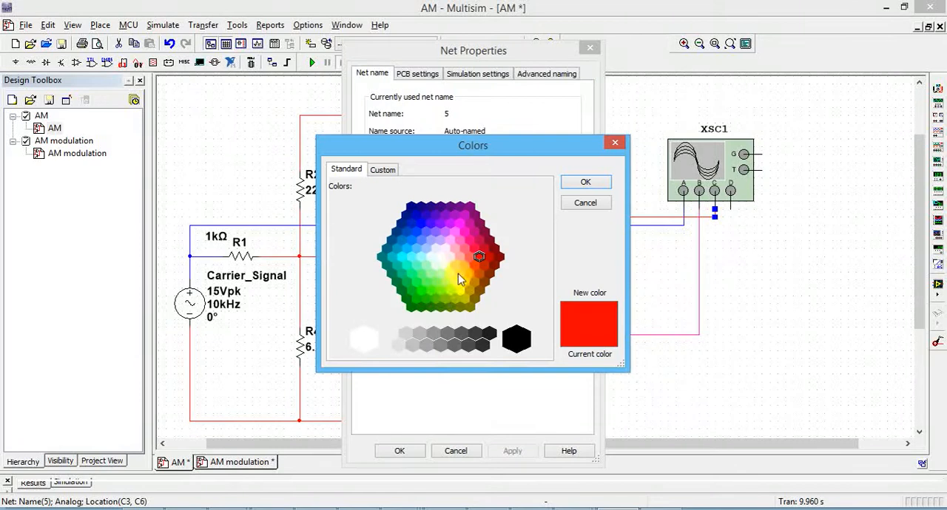
click(415, 304)
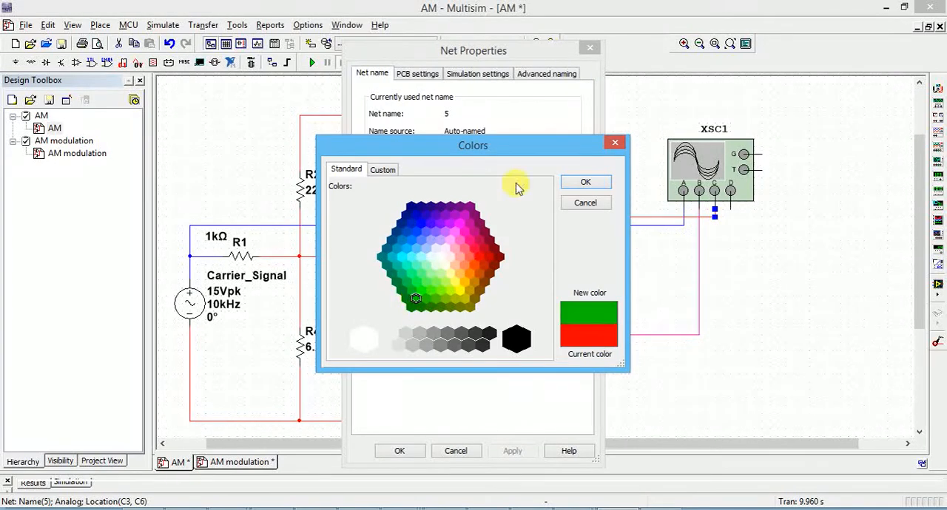
click(568, 185)
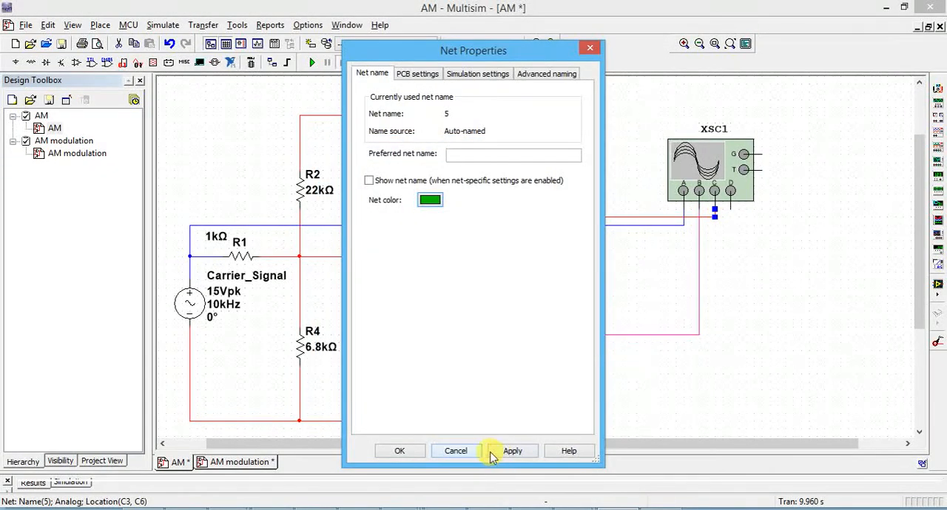
click(510, 452)
click(400, 451)
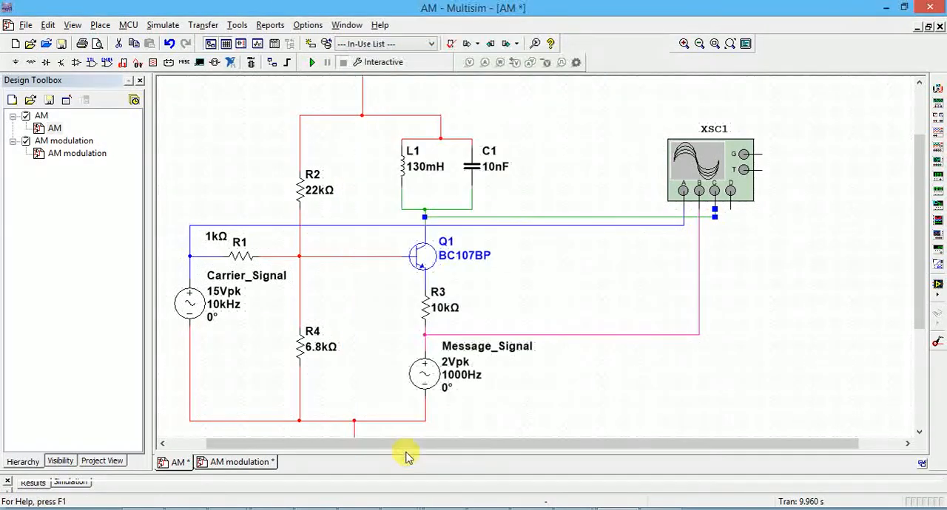
right_click(546, 219)
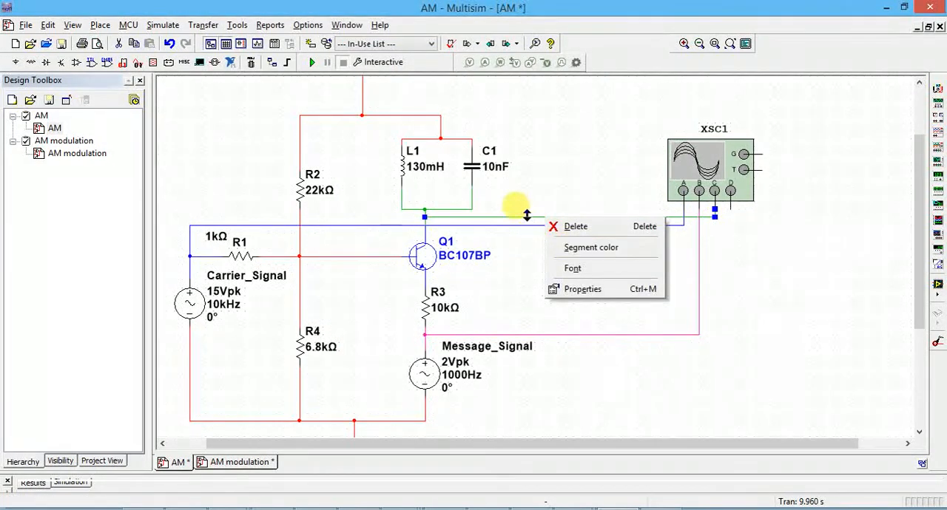
click(538, 207)
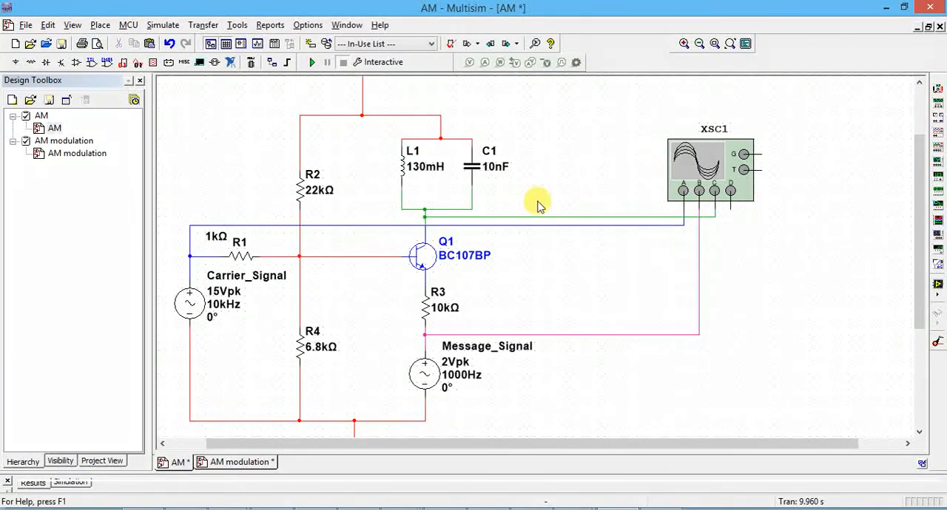
Step: Review the amplitude modulation definition below the schematic and look over the whole circuit from VCC to ground
scroll(919, 374, down, 3)
drag(921, 377, 925, 405)
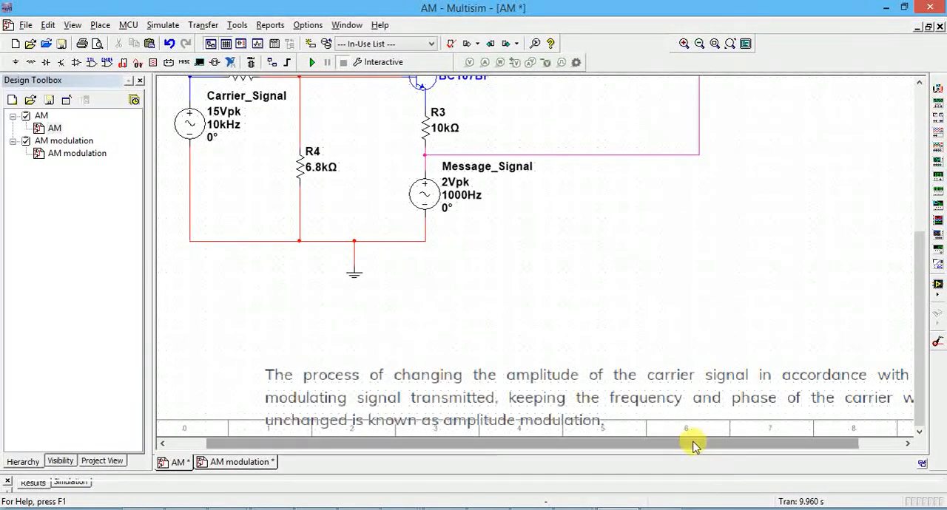
drag(698, 441, 756, 448)
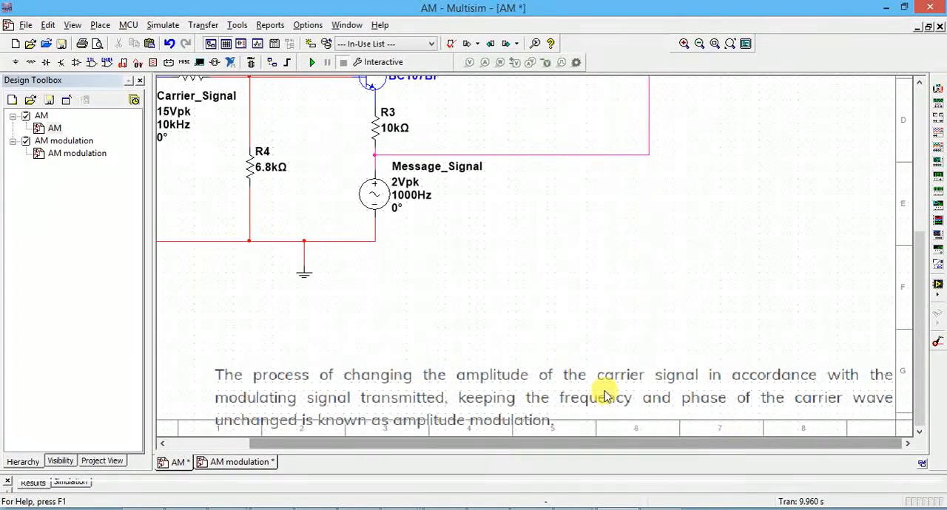
drag(416, 444, 392, 449)
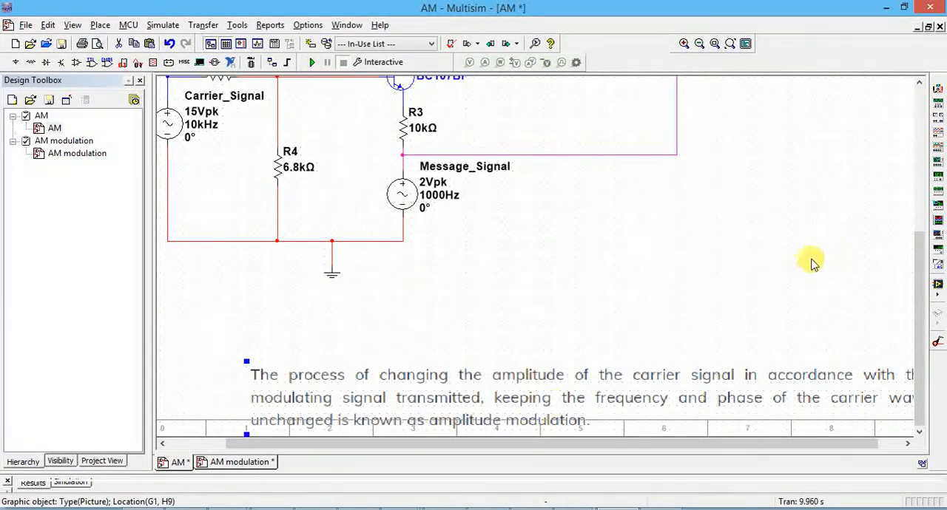
drag(917, 258, 904, 138)
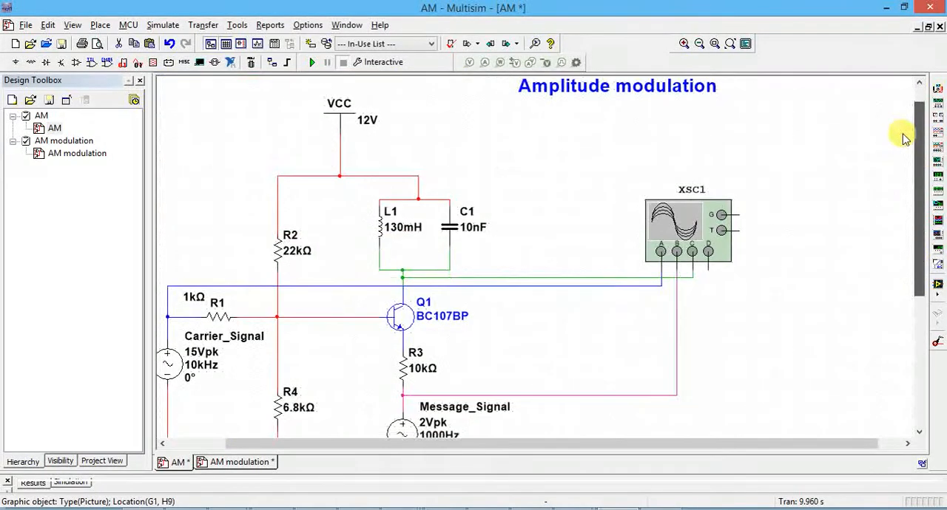
drag(651, 446, 543, 452)
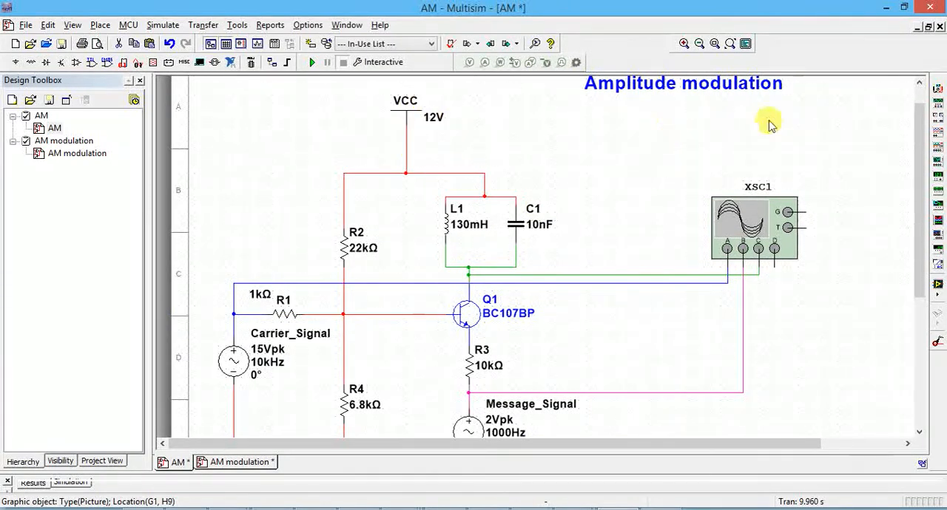
scroll(921, 299, down, 5)
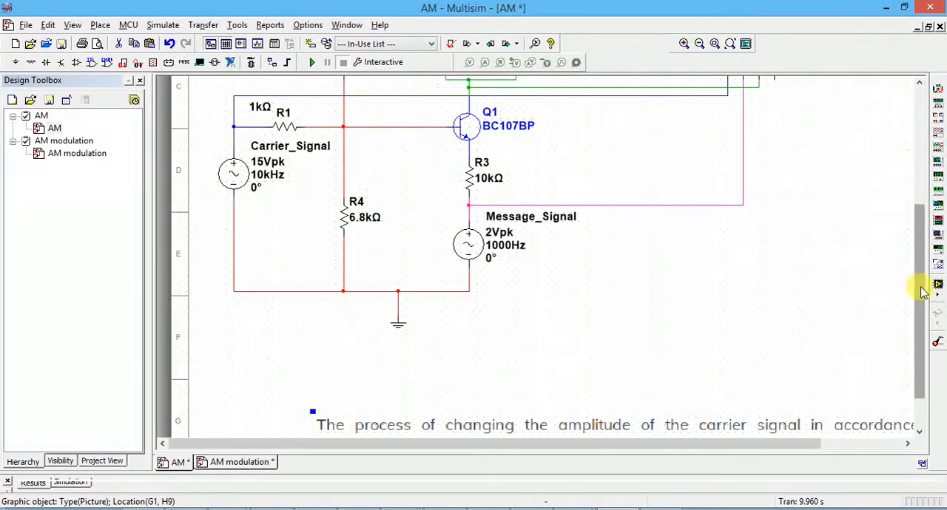
drag(922, 294, 915, 242)
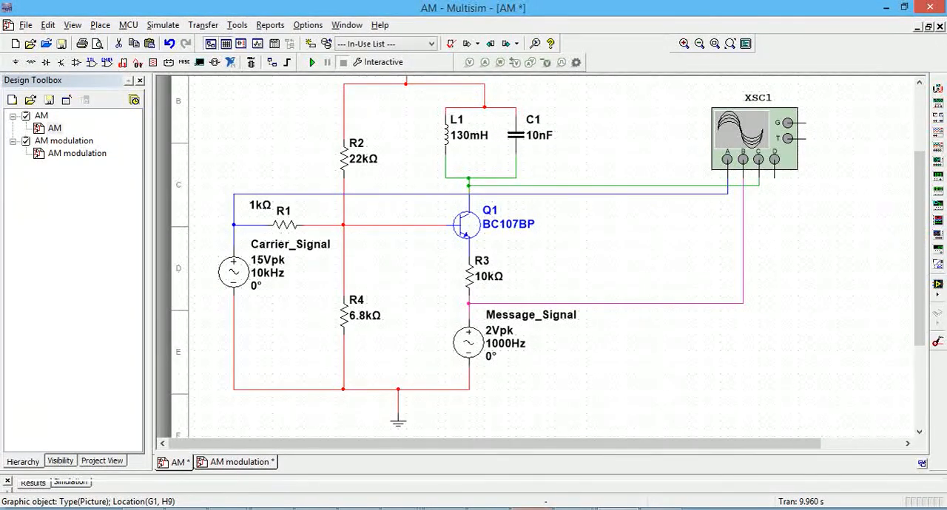
Step: Switch to the ECE lab manual PDF in Nitro Pro, examine the AM modulator circuit diagram, and browse the pages after it
mouse_move(533, 509)
click(540, 437)
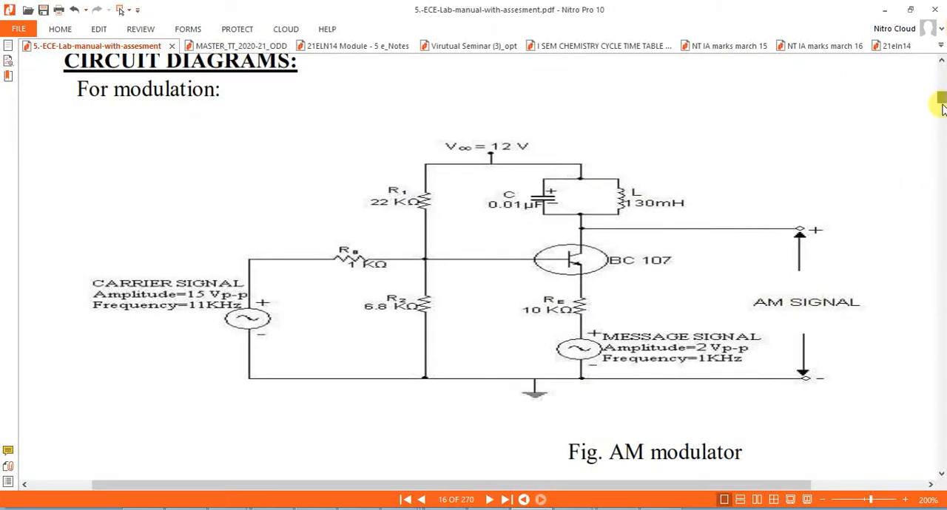
mouse_move(942, 108)
mouse_down()
mouse_move(943, 118)
mouse_move(943, 107)
mouse_up()
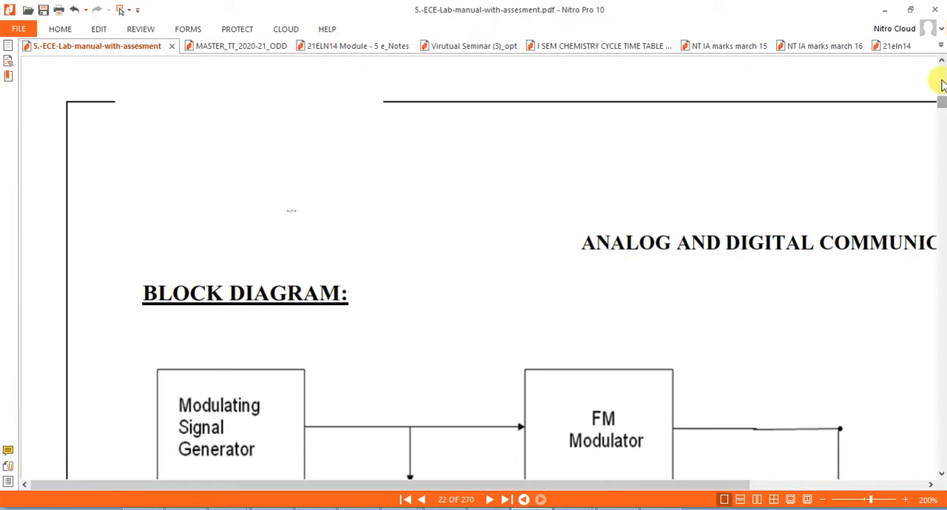
scroll(942, 85, up, 15)
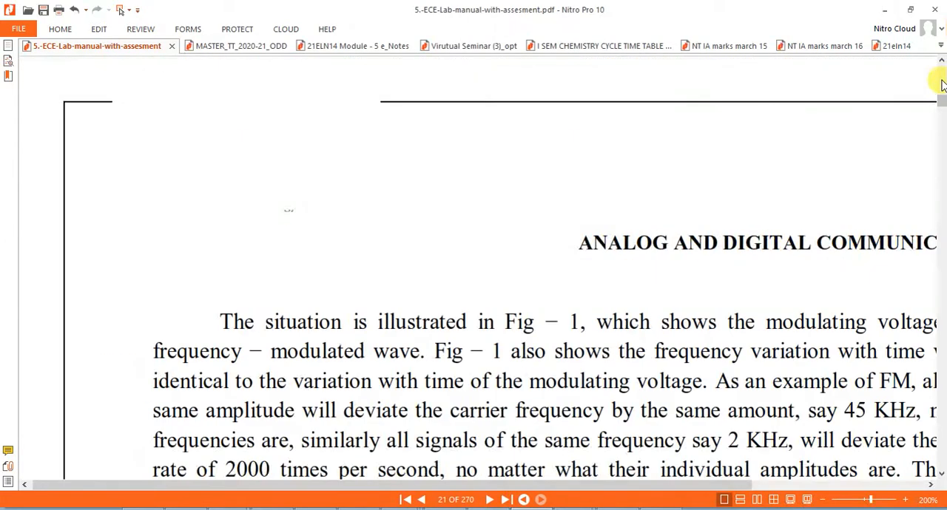
scroll(942, 85, up, 5)
scroll(942, 85, up, 15)
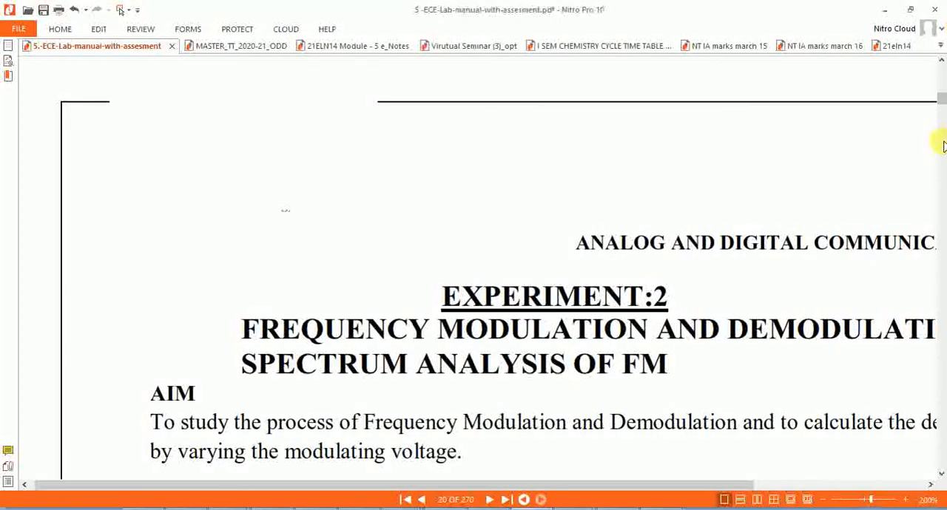
scroll(941, 140, down, 12)
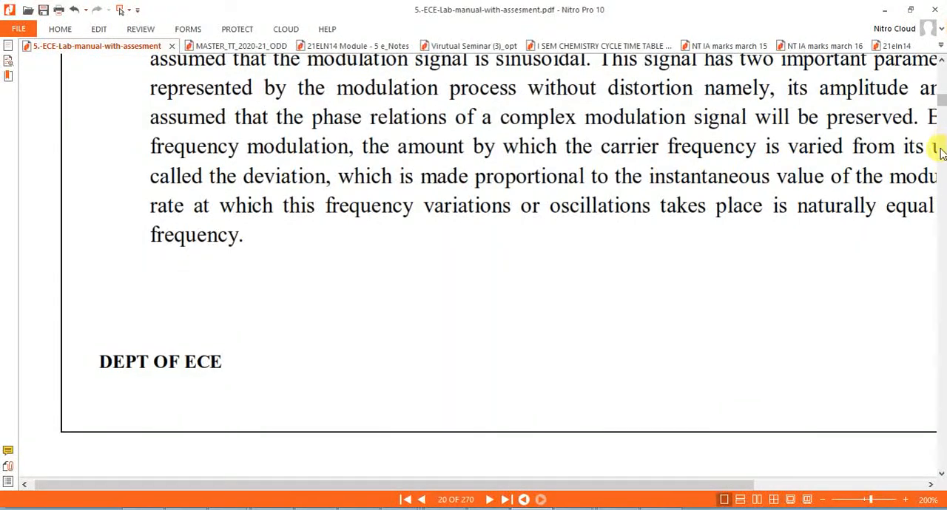
Step: Switch to blank square.png in Paint to view the carrier, modulating and modulated waveforms
mouse_move(566, 503)
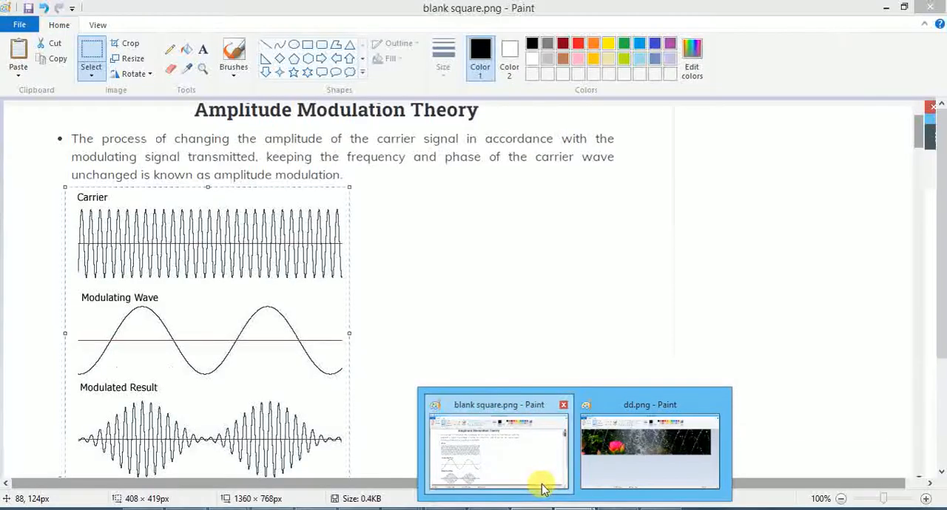
click(543, 488)
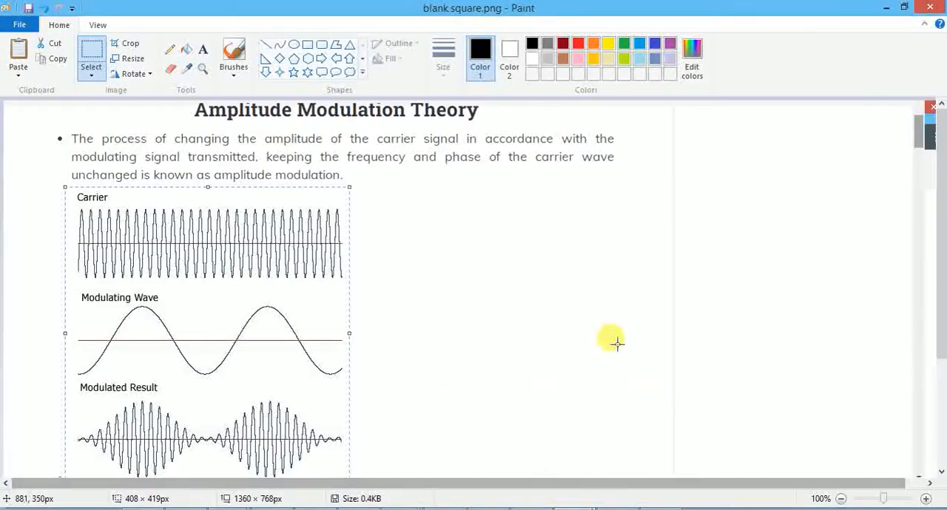
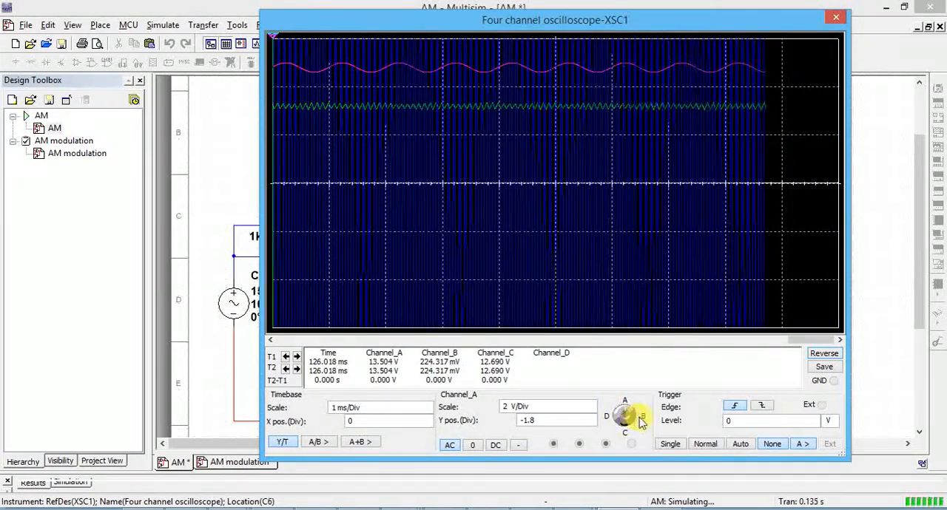
Step: Close the four channel oscilloscope window and look over the wires feeding channels A, B and C in the circuit
click(869, 357)
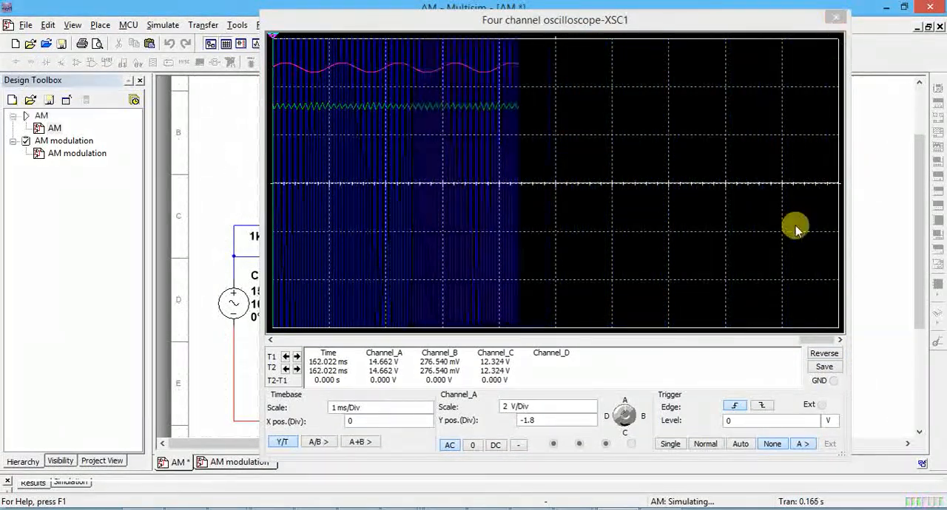
click(839, 16)
click(838, 17)
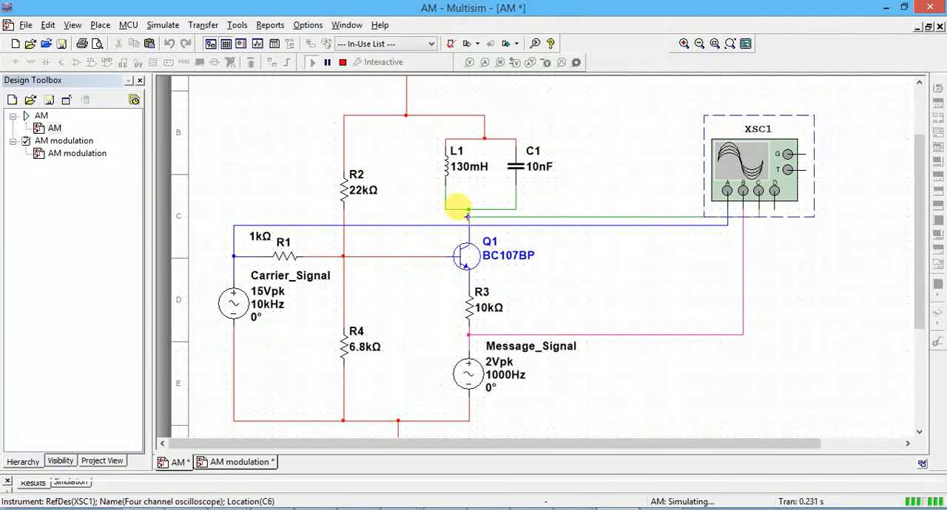
Step: Open oscilloscope XSC1, set channel A's scale to 20 V/Div and reverse the display background to white
double_click(733, 173)
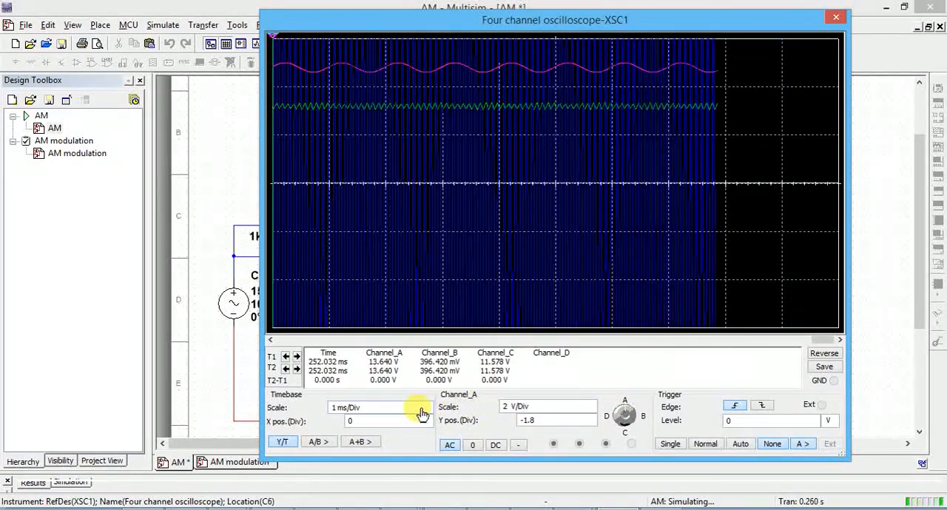
click(549, 412)
click(593, 404)
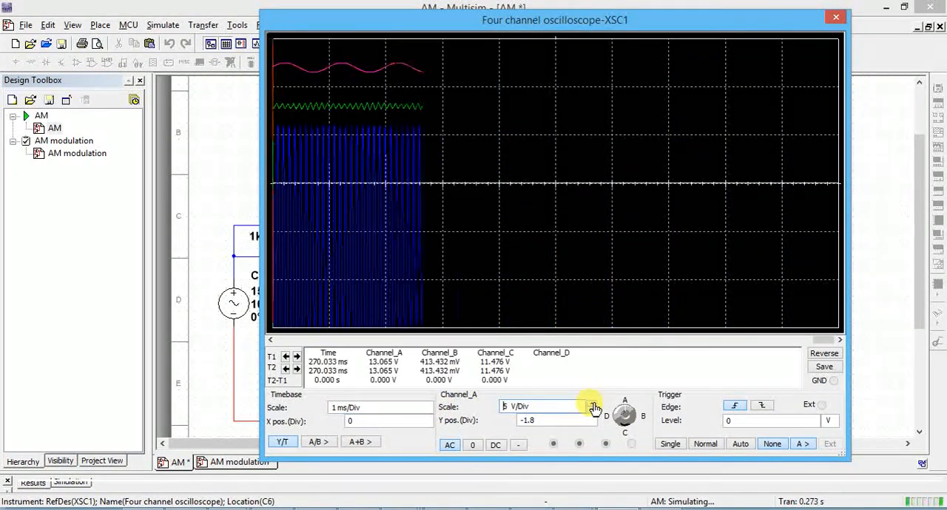
click(593, 405)
click(593, 405)
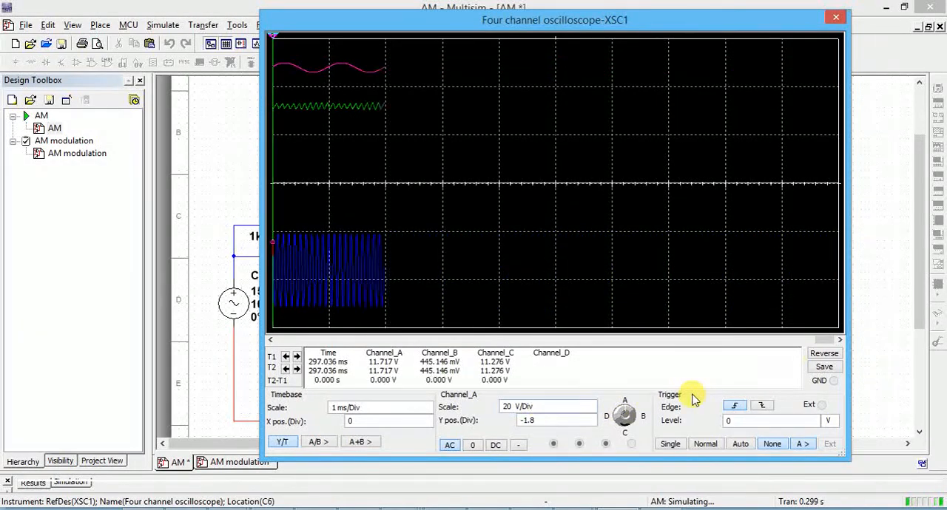
click(830, 356)
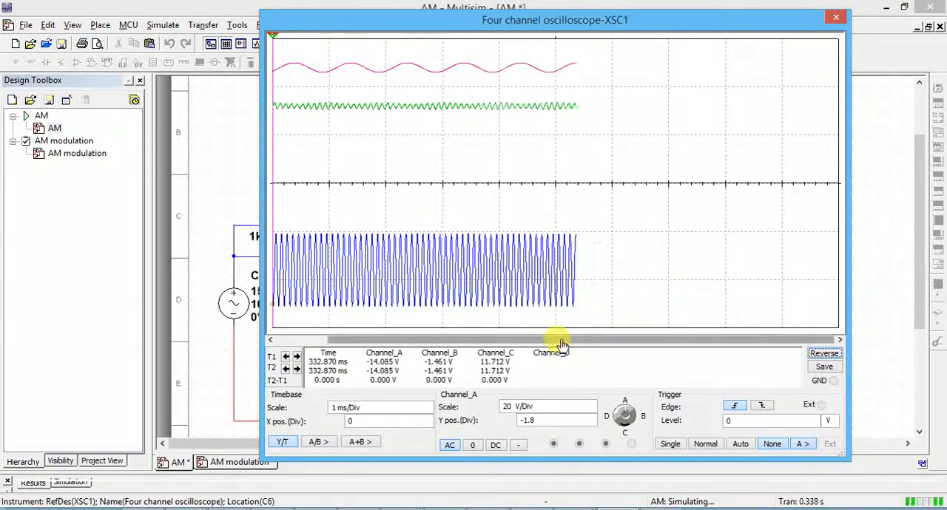
Step: Raise channel A's carrier trace by setting its Y position to 1 division
click(592, 426)
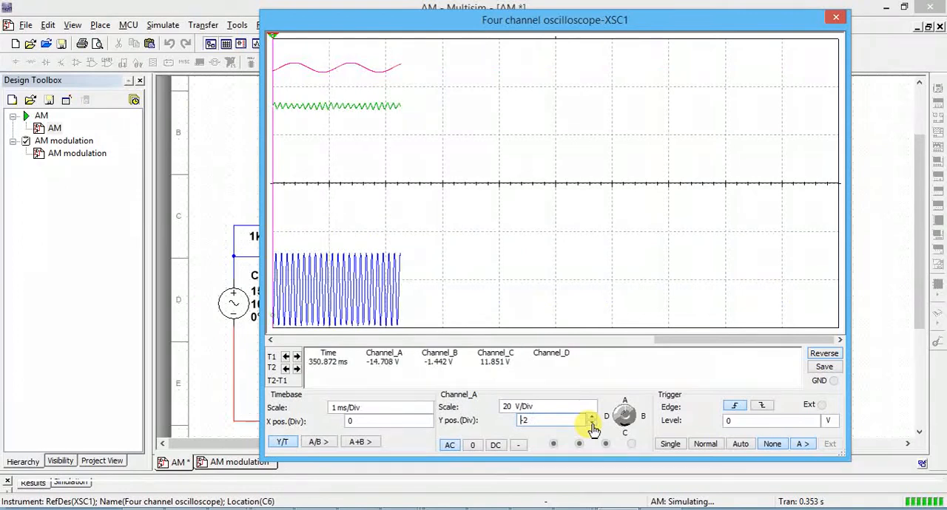
click(591, 419)
click(591, 419)
click(591, 418)
click(591, 419)
click(591, 419)
click(591, 419)
click(591, 419)
click(592, 419)
click(591, 419)
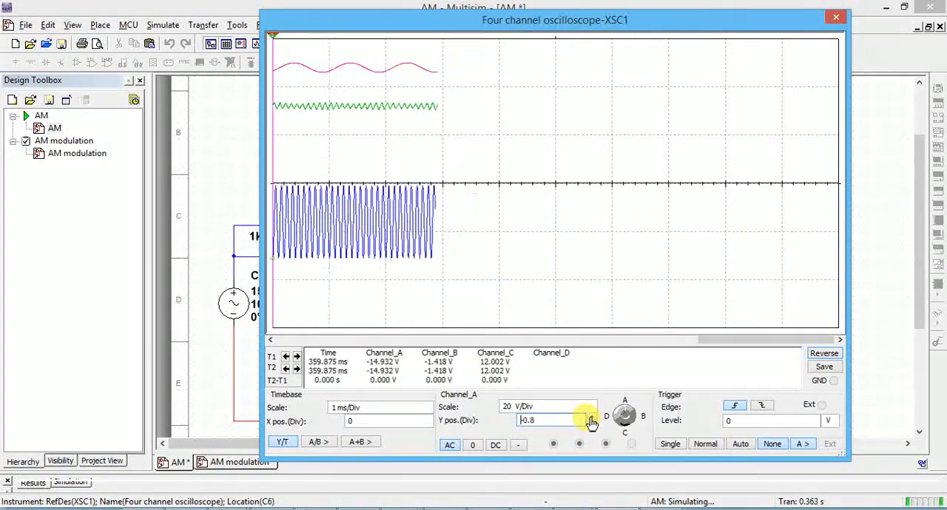
click(591, 419)
click(591, 418)
click(591, 419)
click(591, 418)
click(591, 419)
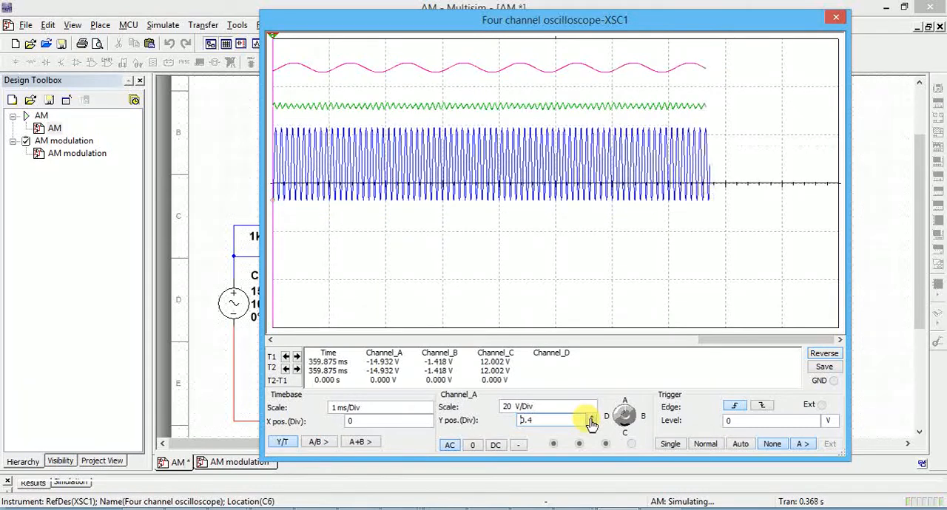
click(591, 419)
click(591, 419)
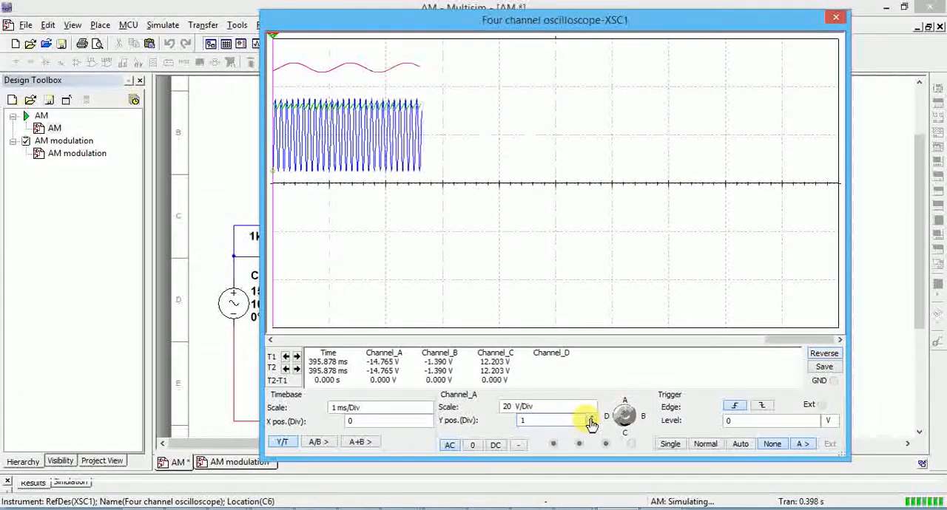
Step: Move channel C's modulated trace below the axis by setting its Y position to -2.2 divisions
click(634, 422)
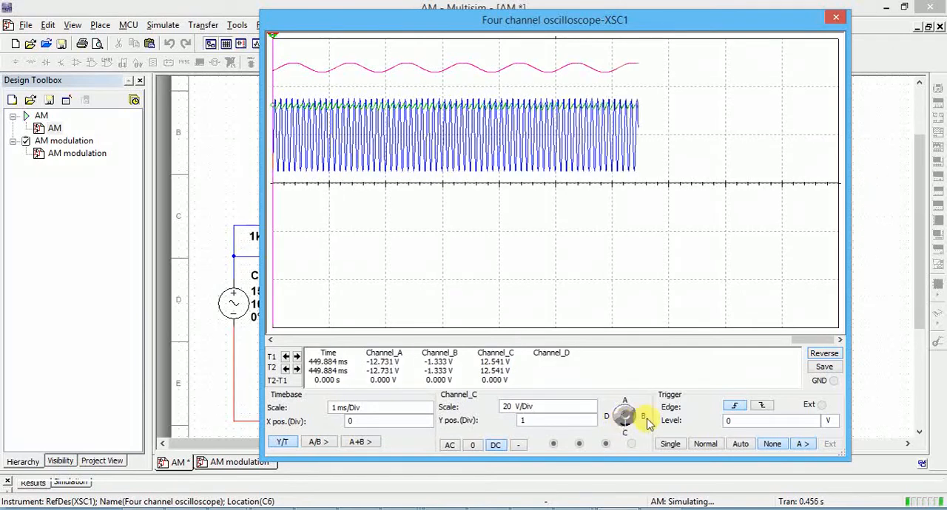
click(590, 424)
click(590, 424)
click(591, 424)
click(591, 424)
click(590, 424)
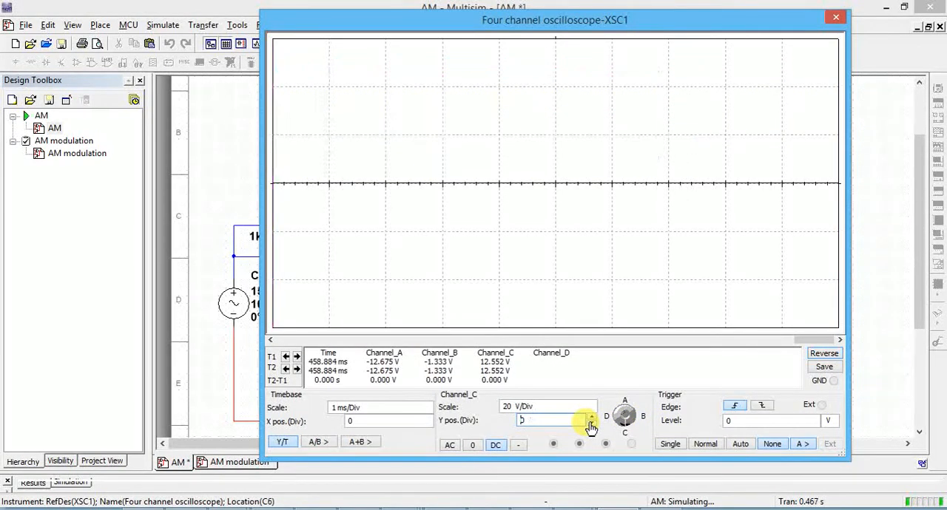
click(590, 424)
click(591, 424)
click(590, 424)
click(590, 424)
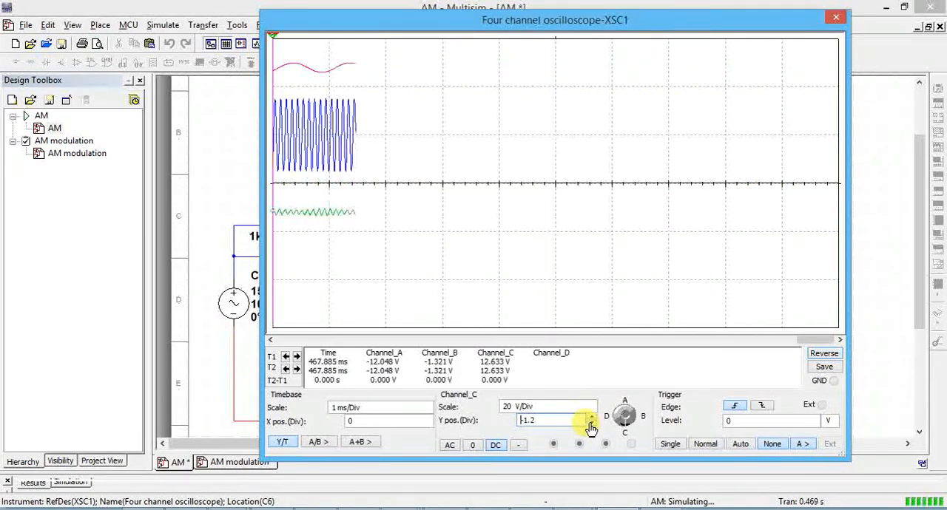
click(591, 424)
click(590, 424)
click(590, 424)
click(591, 424)
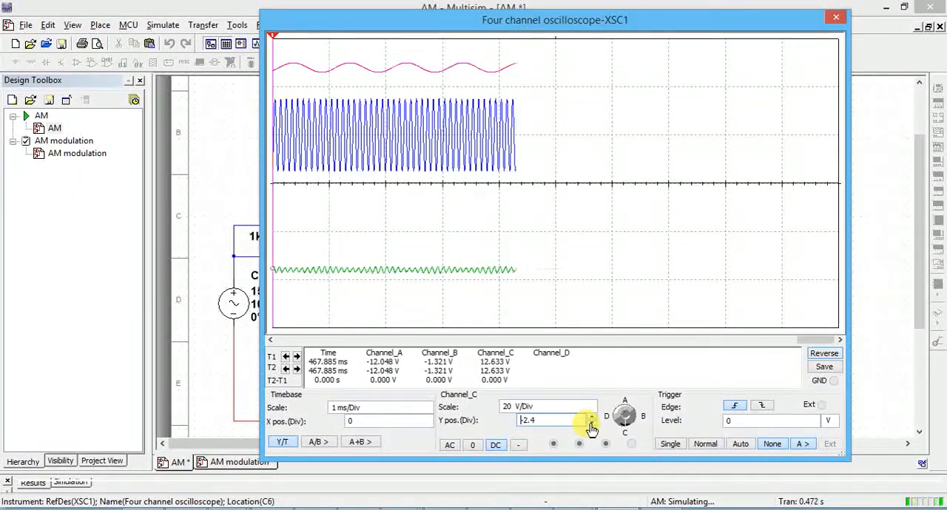
click(591, 418)
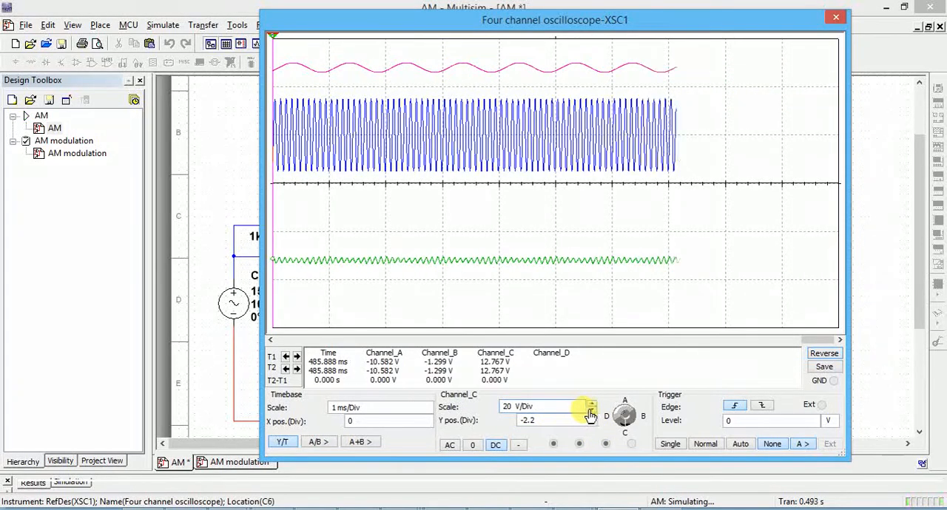
Step: Set channel C's scale to 2 V/Div and its coupling to AC
click(591, 412)
click(591, 412)
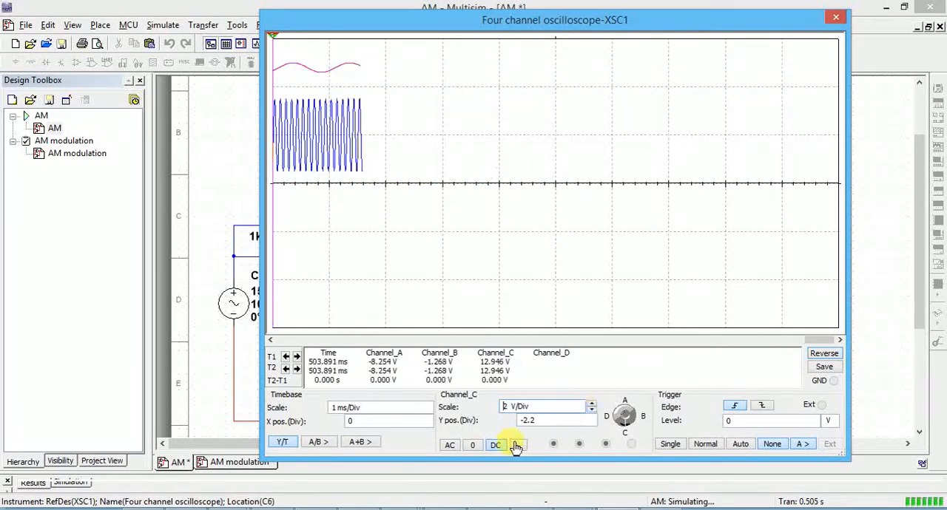
click(471, 447)
click(451, 446)
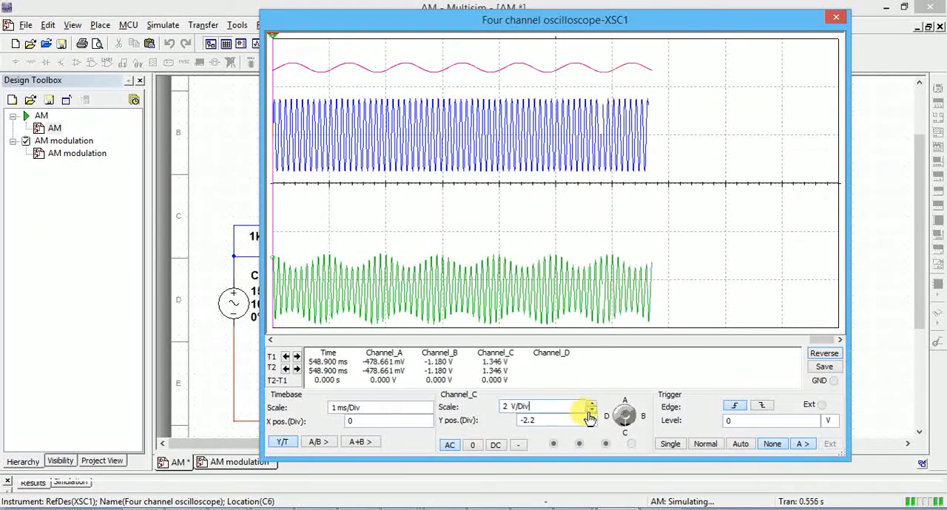
click(591, 412)
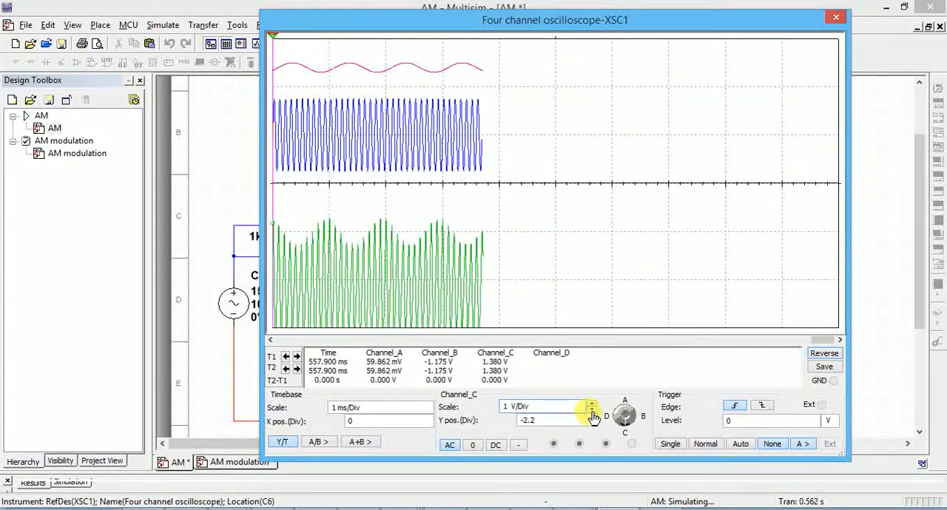
click(592, 405)
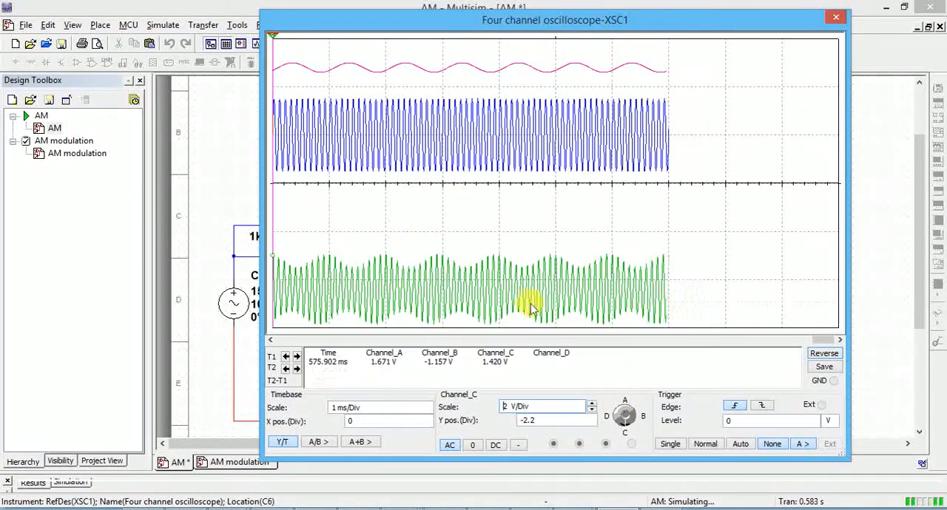
Step: Try channel B's Y position at 1.8 divisions and return it to 2.4
click(634, 420)
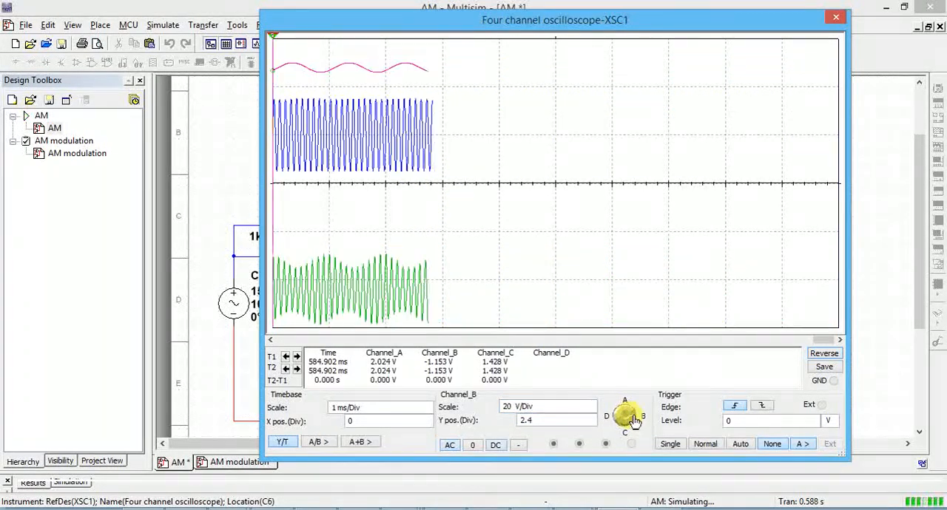
click(591, 424)
click(591, 424)
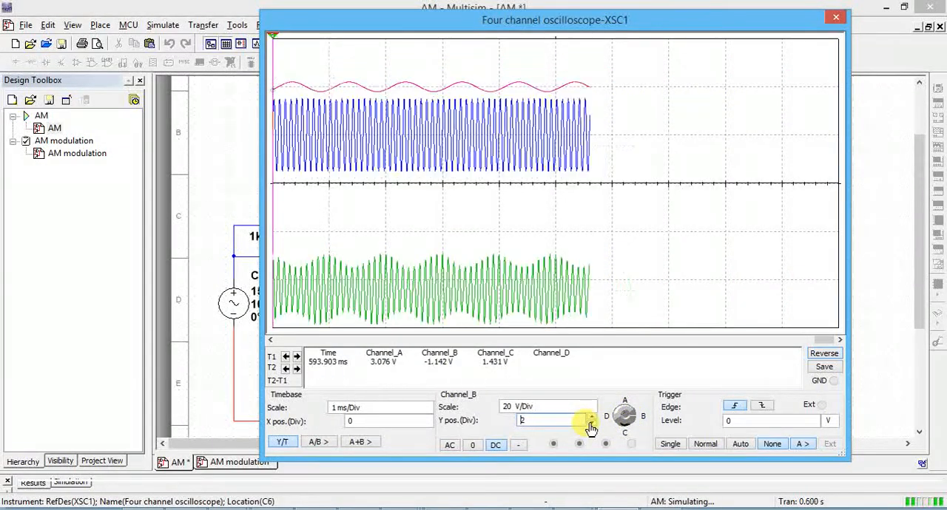
click(591, 425)
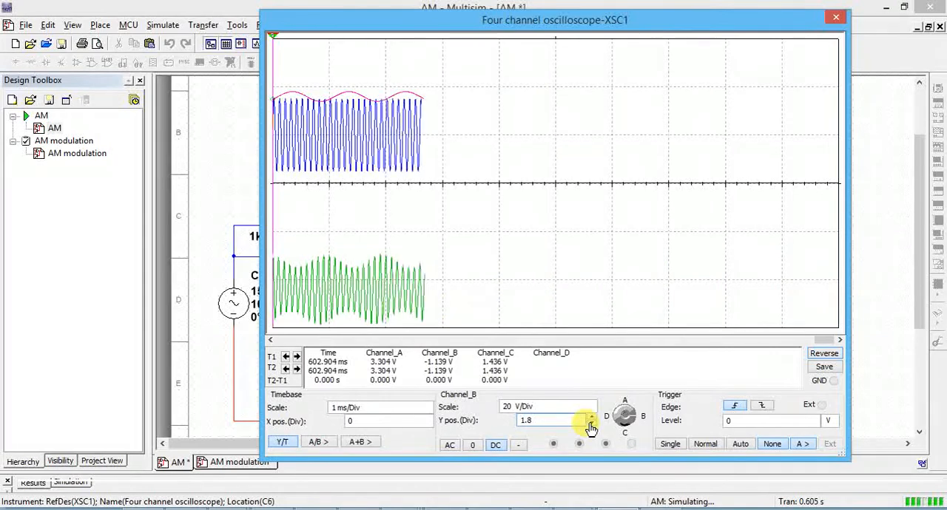
click(592, 418)
click(592, 417)
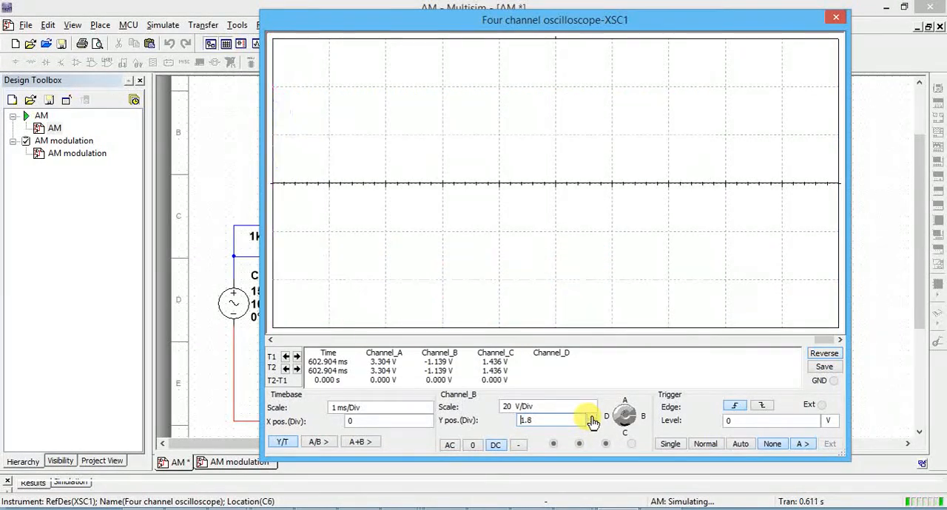
click(591, 417)
click(591, 417)
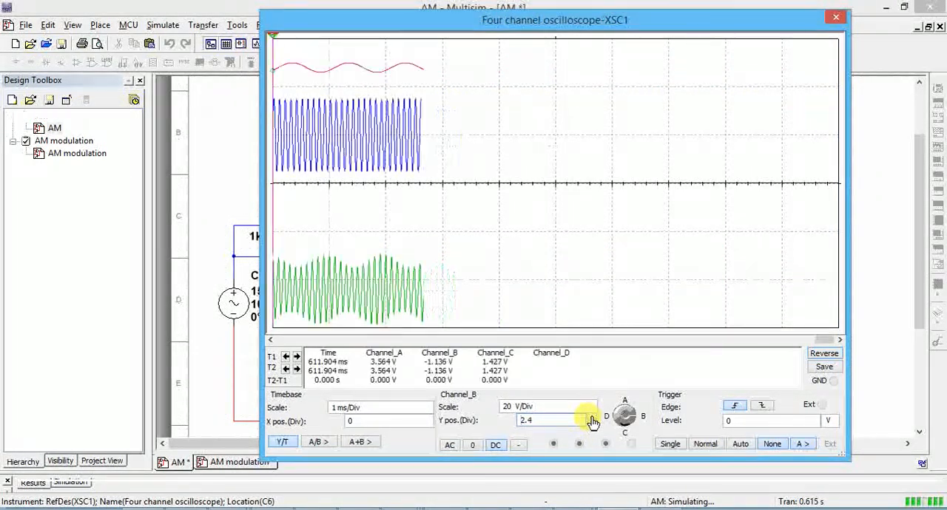
Step: Lower channel A's carrier trace to a Y position of 0.4 divisions
click(624, 404)
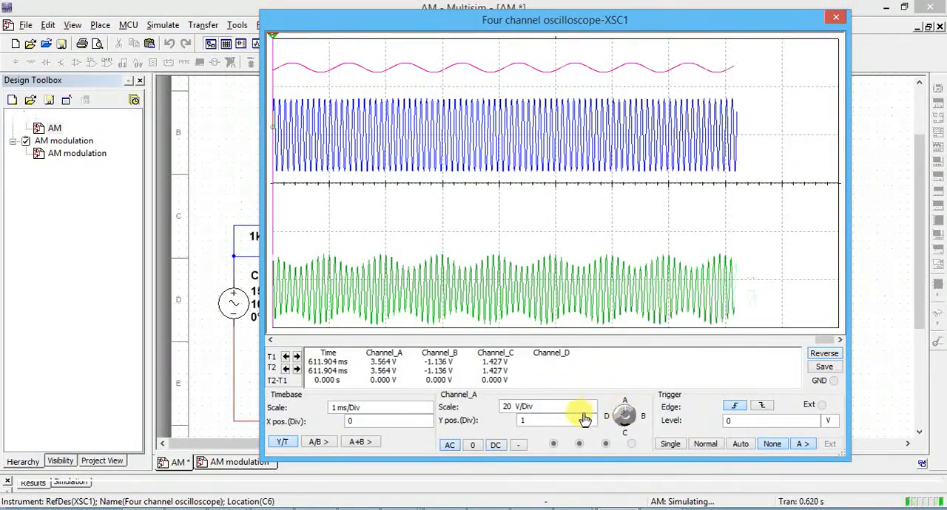
click(585, 412)
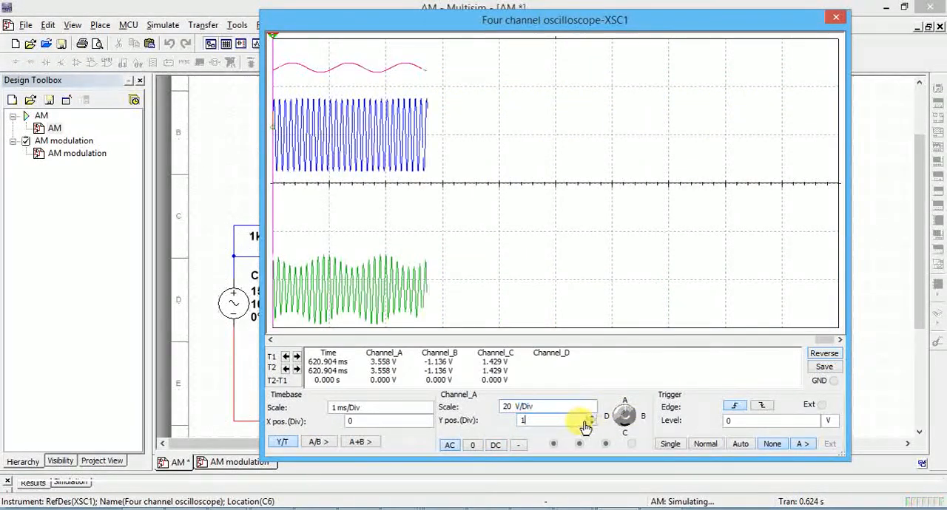
click(591, 424)
click(591, 424)
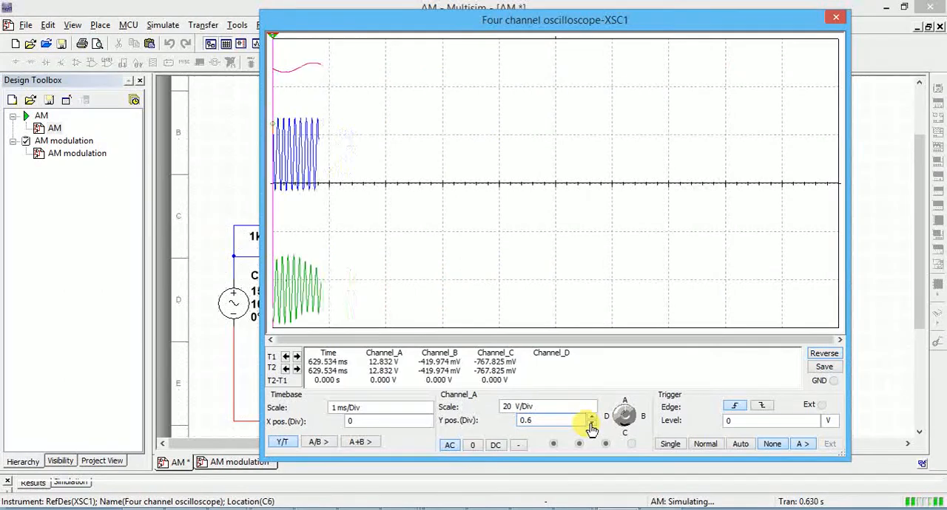
click(591, 424)
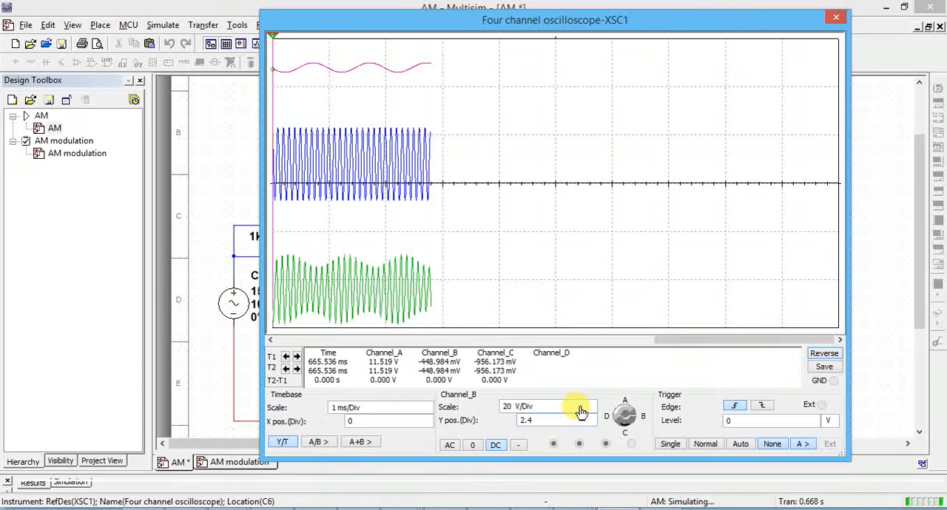
Step: Enlarge the message signal's trace by setting channel B's scale to 5 V/Div
click(581, 409)
click(593, 410)
click(593, 411)
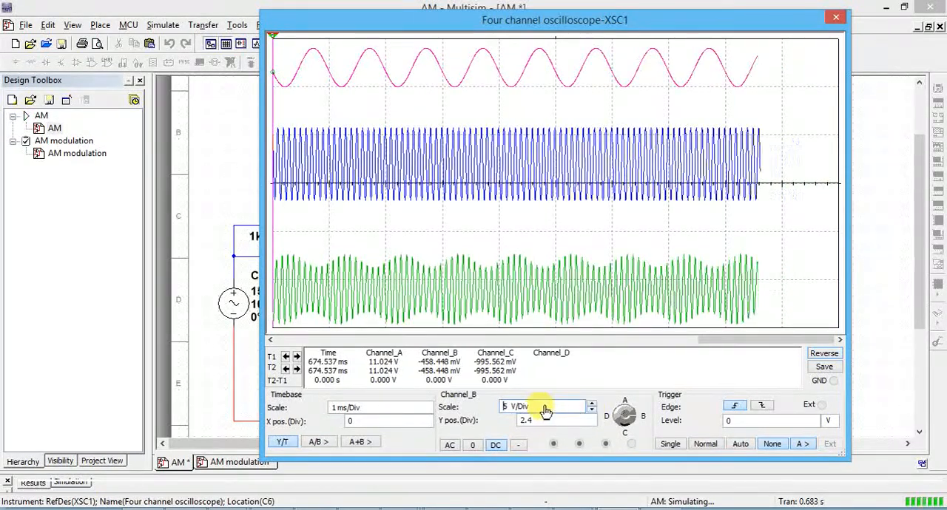
Step: Try a different timebase scale and single triggering, and restore 1 ms/Div with the trigger mode set to None
click(423, 409)
click(429, 412)
click(429, 407)
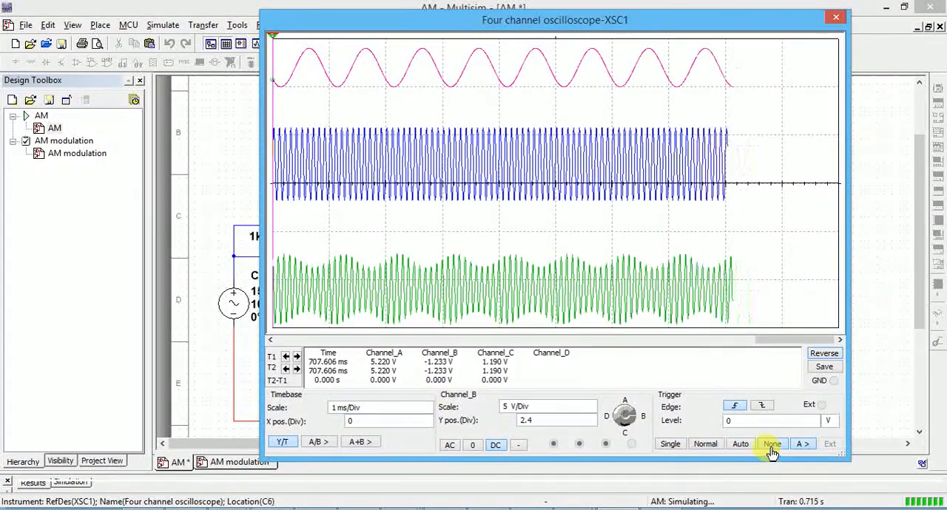
click(670, 444)
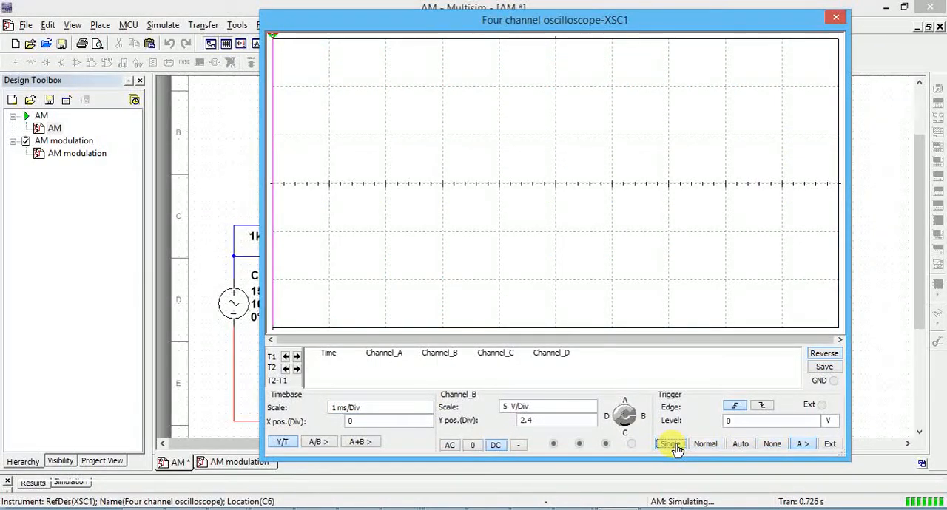
click(766, 445)
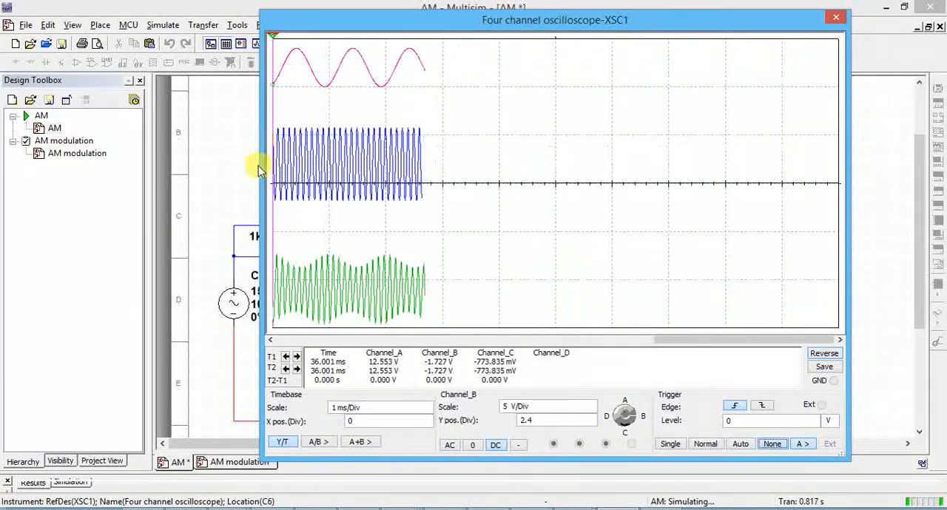
Step: Close the oscilloscope and set the message signal's peak voltage to 4 V
click(212, 170)
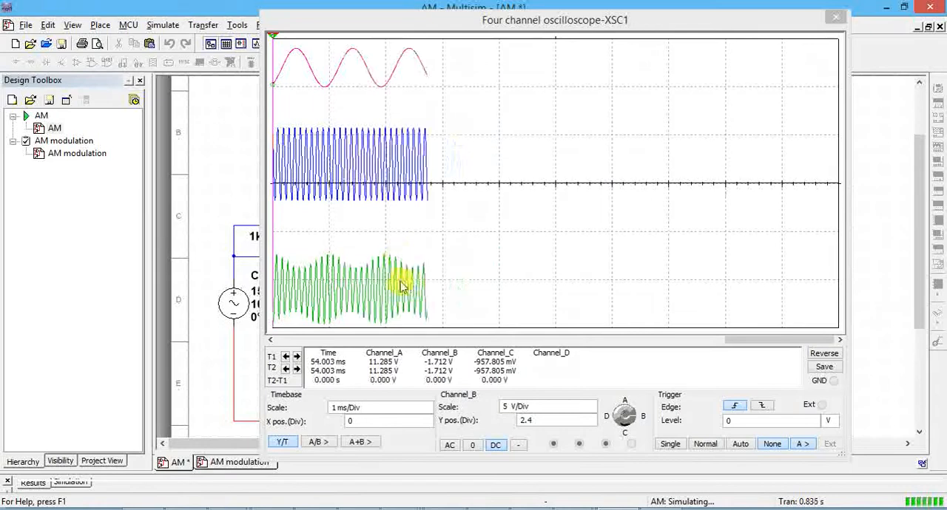
click(836, 16)
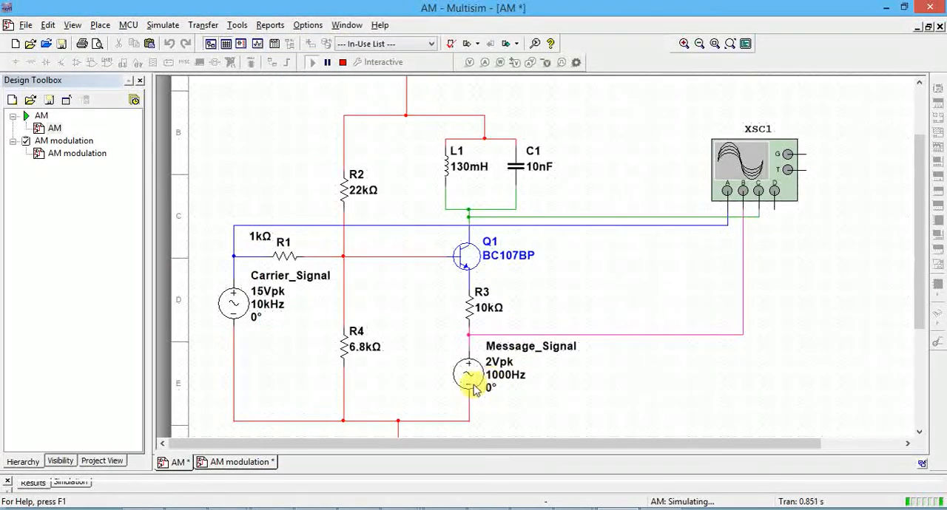
double_click(469, 379)
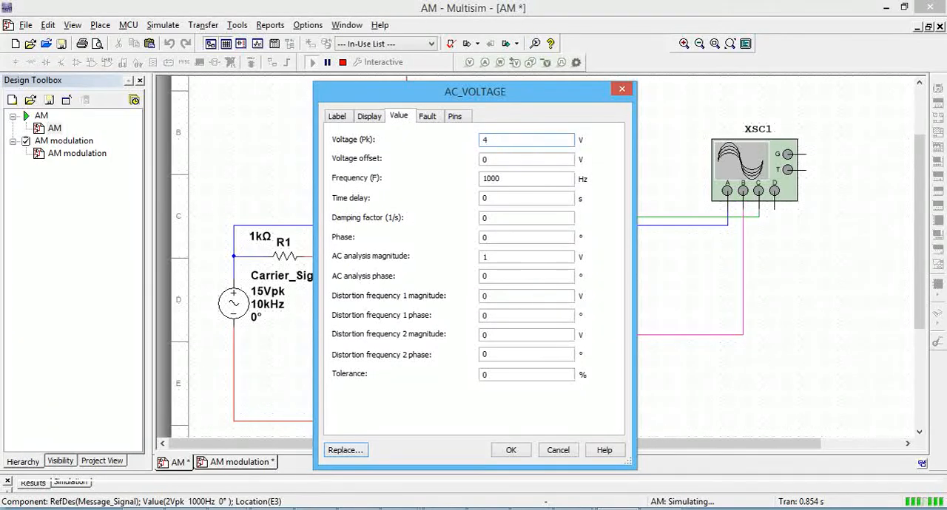
click(512, 450)
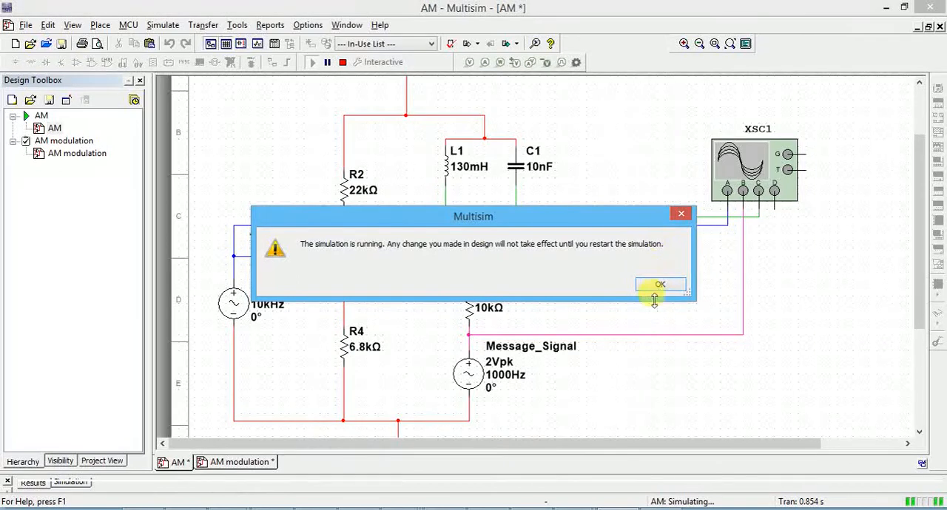
click(661, 286)
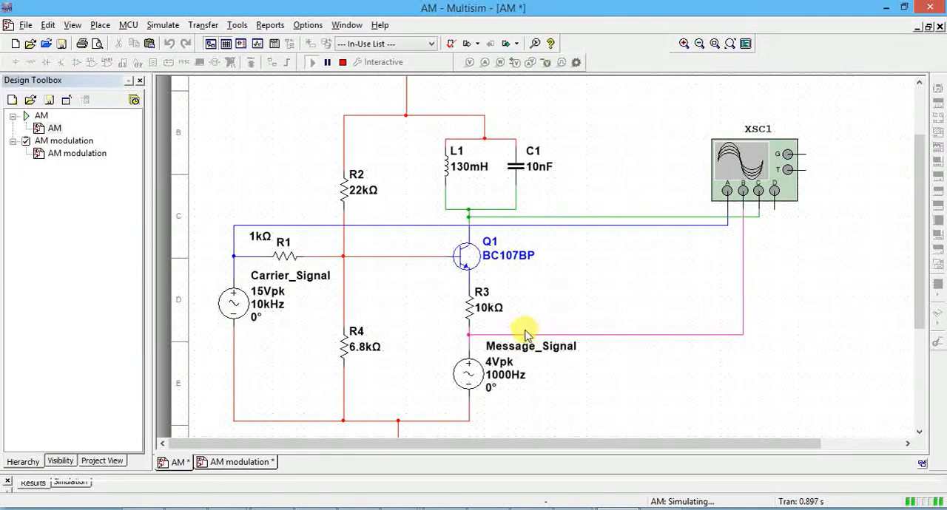
Step: Review the message signal's value and label properties, and check the waveforms on the oscilloscope
double_click(532, 351)
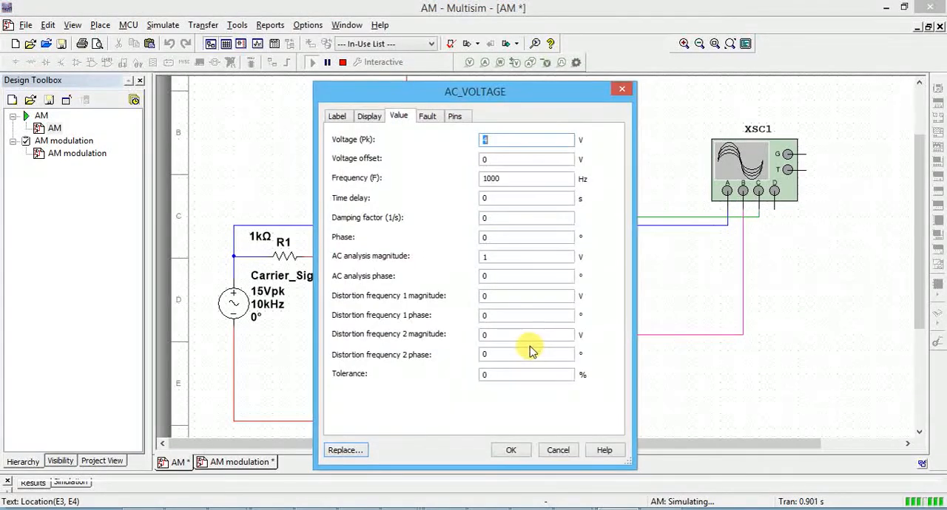
click(338, 119)
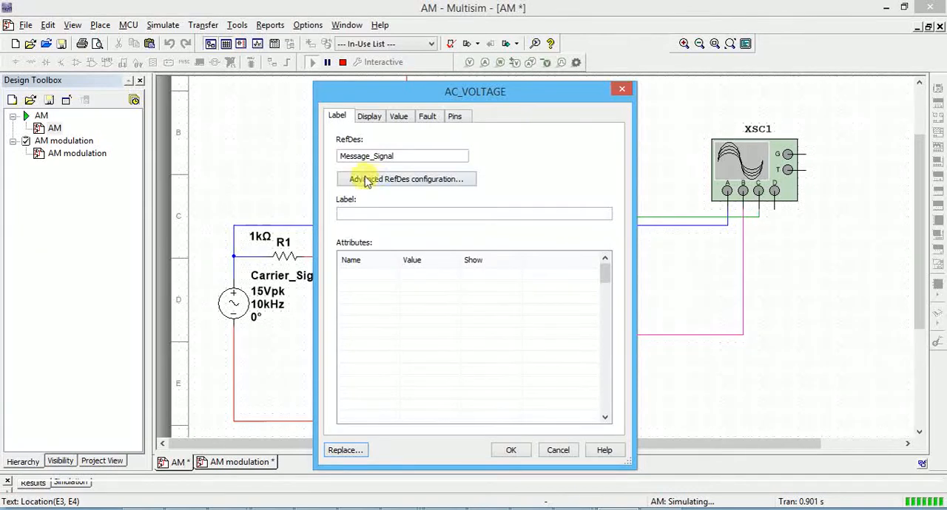
click(620, 91)
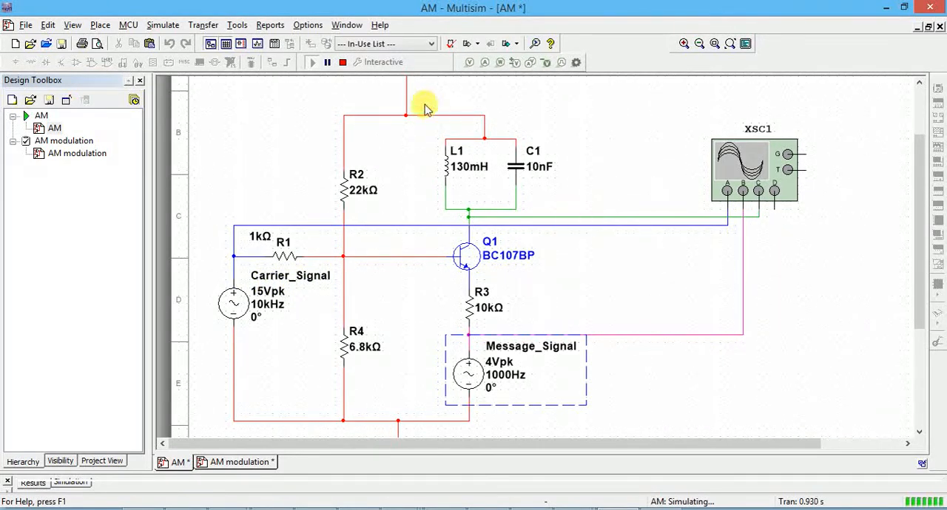
double_click(743, 174)
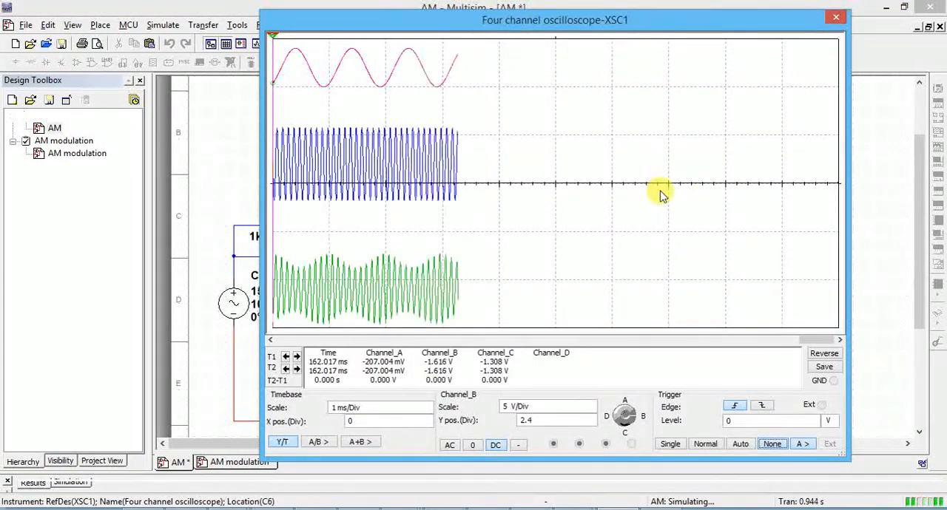
click(836, 16)
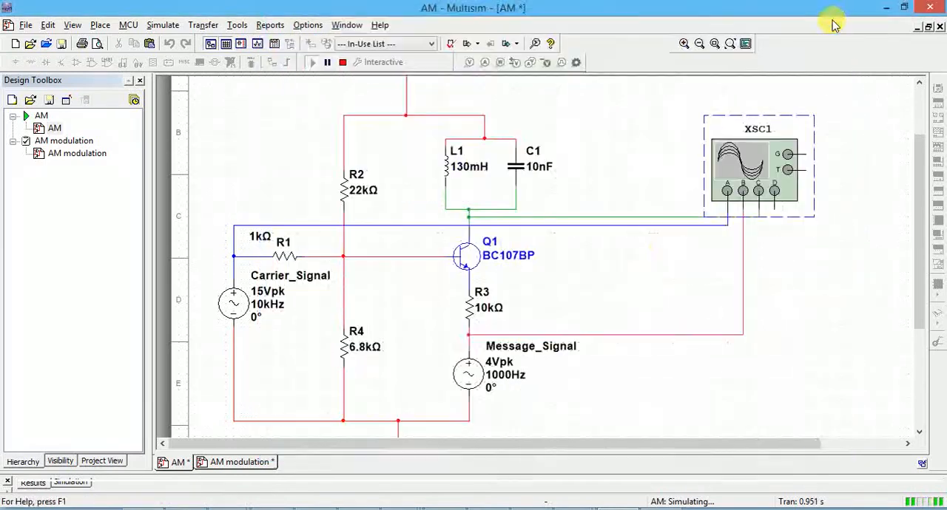
Step: Set the message signal's peak voltage to 6 V and show the rerun simulation on the oscilloscope
double_click(498, 370)
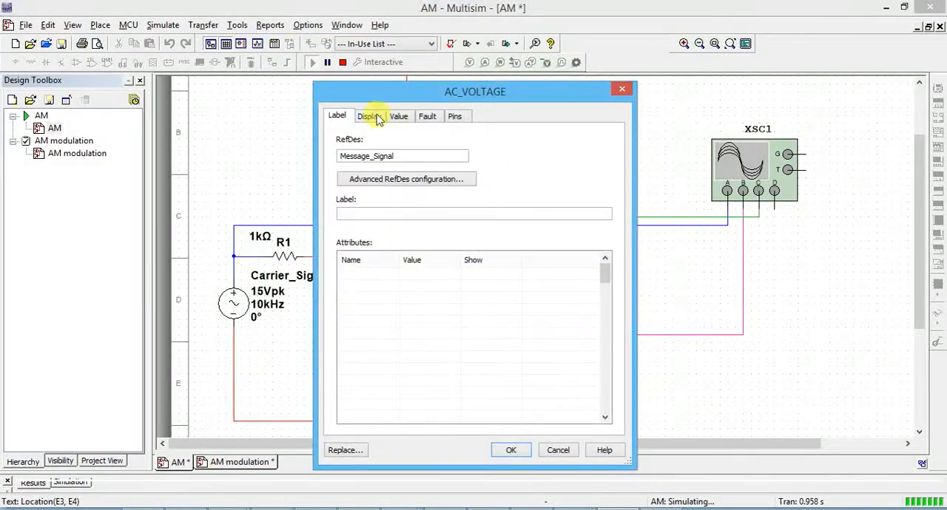
click(398, 118)
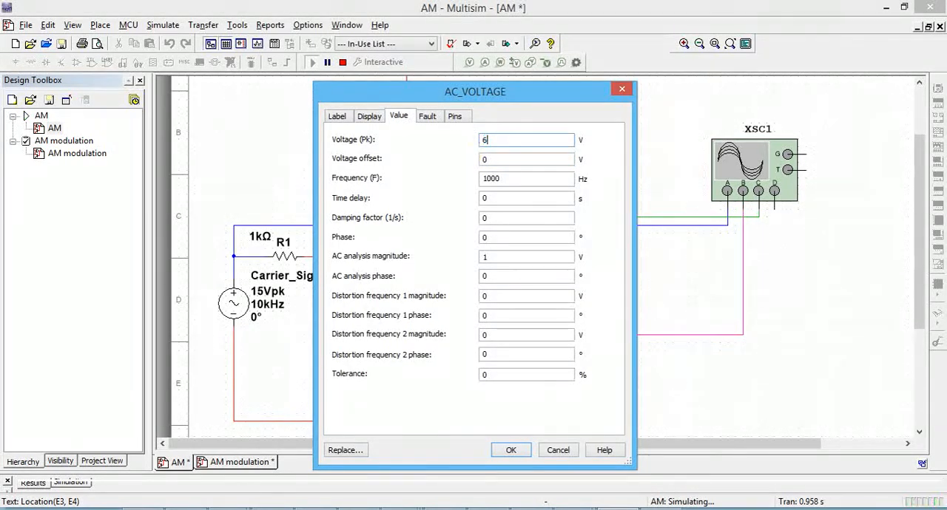
click(510, 450)
click(651, 284)
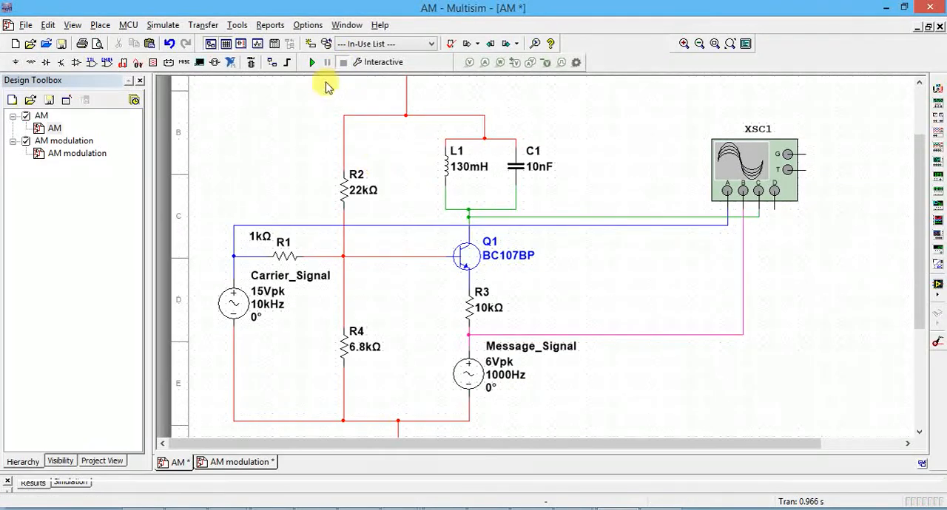
double_click(740, 169)
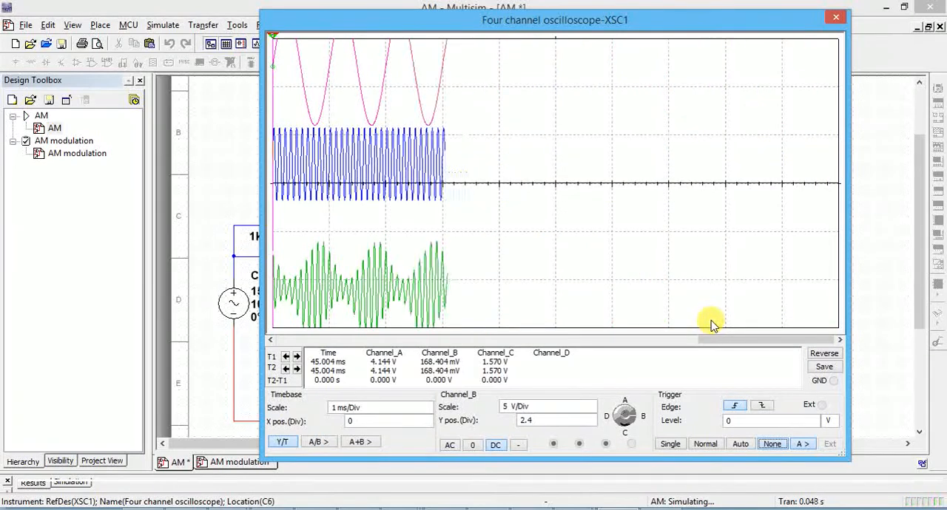
Step: Try the oscilloscope timebase at 500 us/Div and return it to 1 ms/Div
click(628, 419)
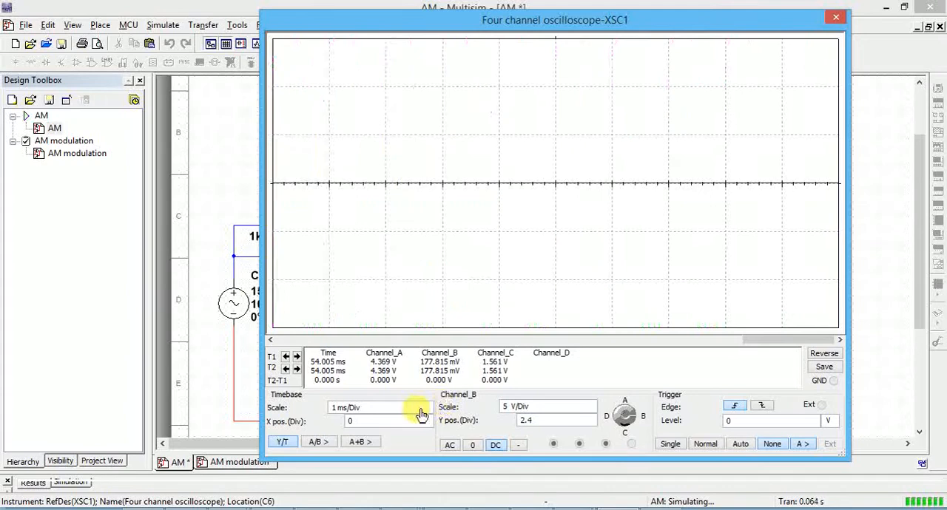
click(427, 412)
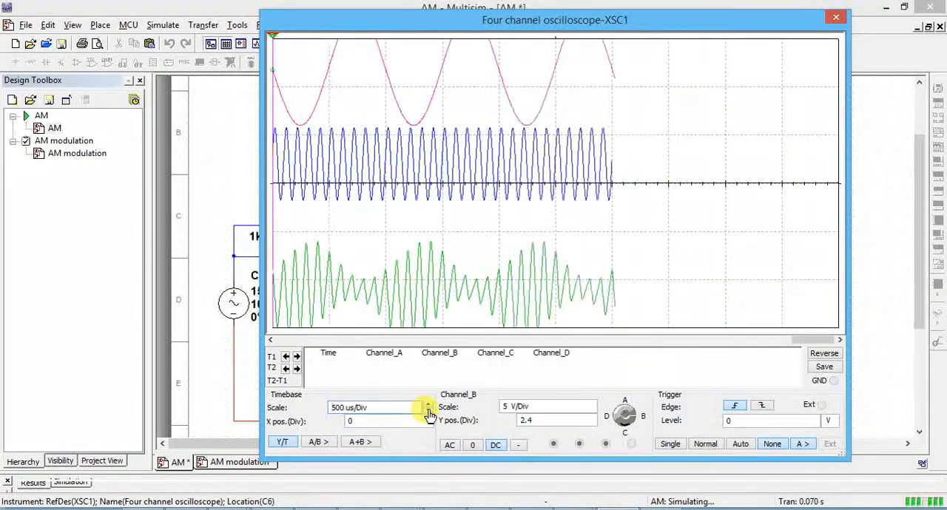
click(428, 405)
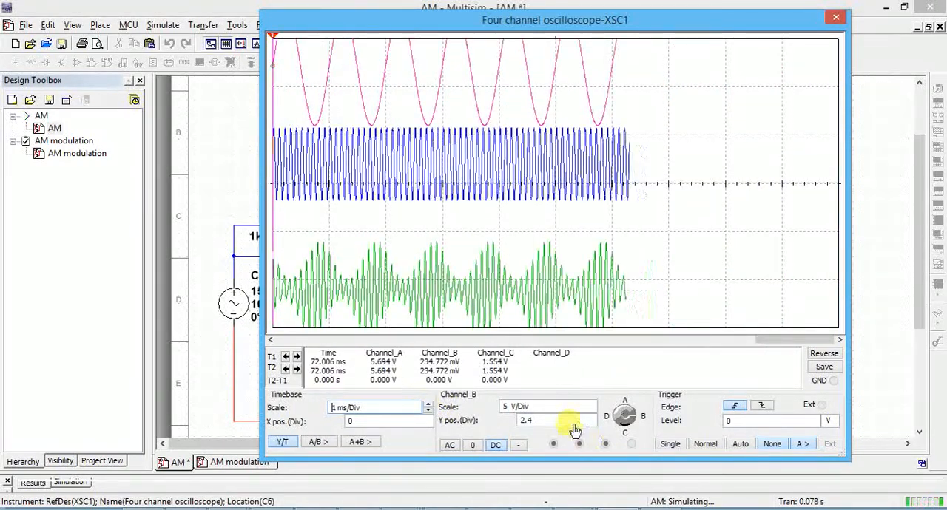
Step: Reduce the message signal's trace by setting channel B's scale to 10 V/Div
click(592, 405)
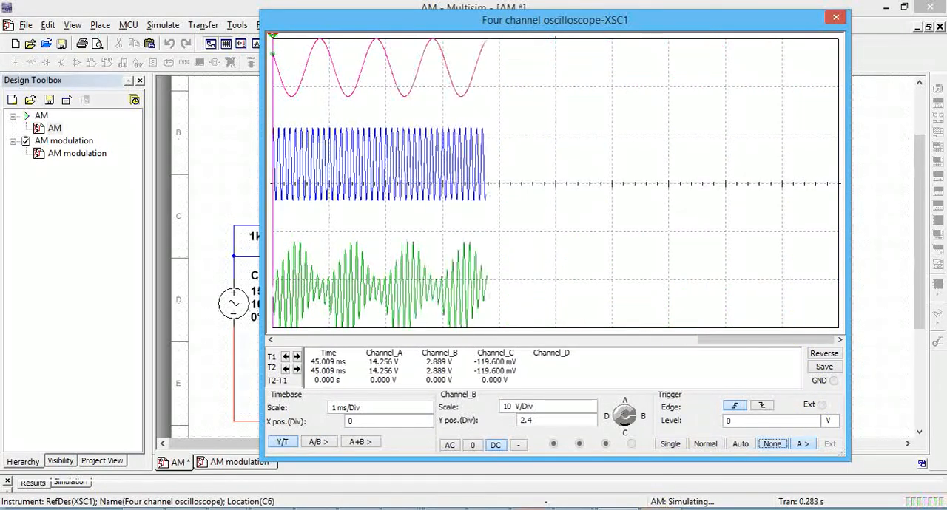
Step: Switch to the ECE lab manual PDF in Nitro Pro and look through the frequency modulation theory and block diagrams
click(531, 509)
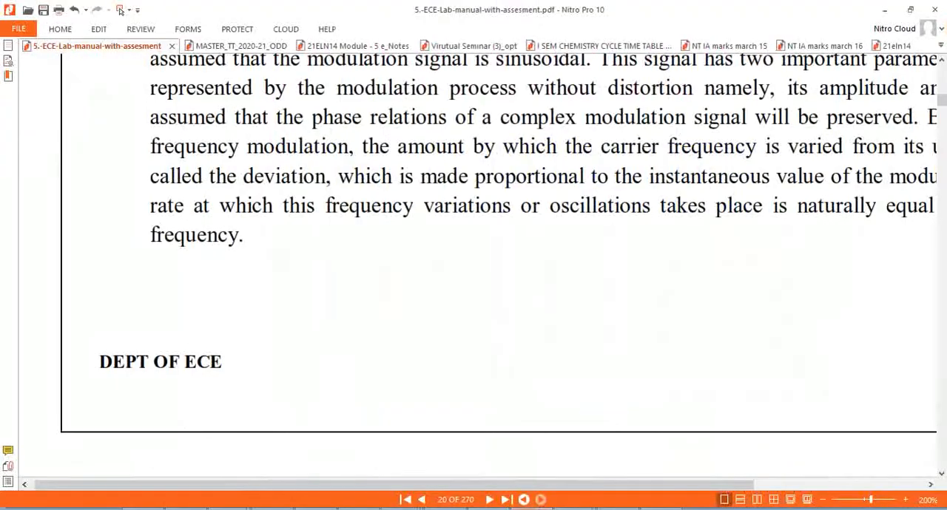
click(941, 88)
click(942, 88)
click(942, 88)
click(942, 88)
click(942, 111)
click(941, 115)
click(942, 115)
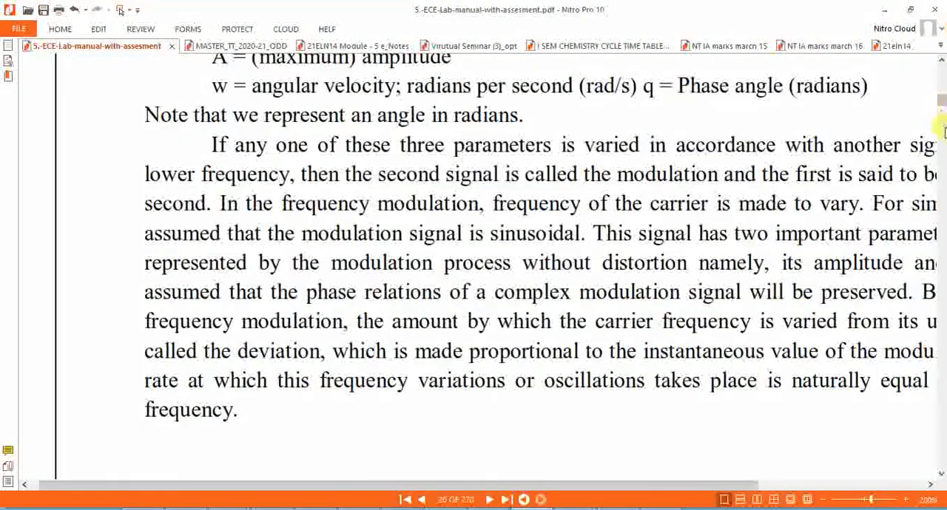
click(942, 132)
click(942, 131)
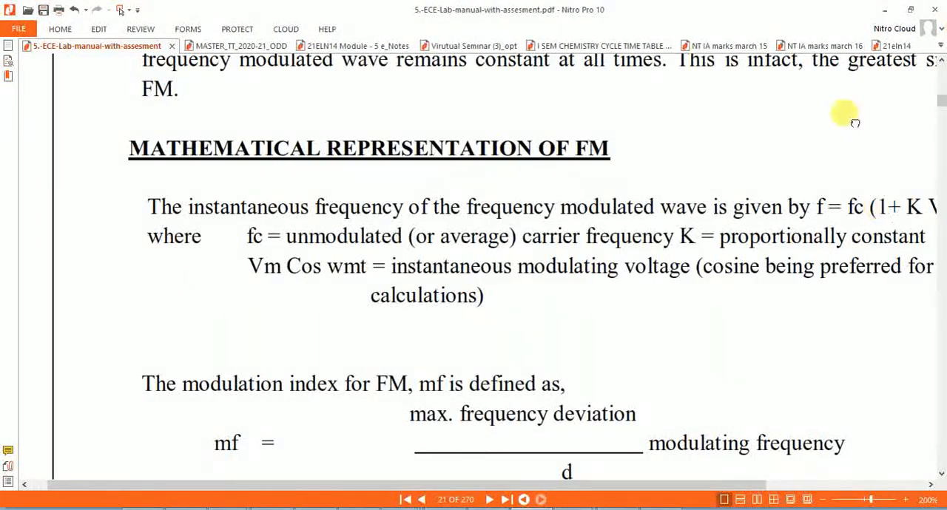
drag(887, 227, 854, 122)
click(942, 213)
click(942, 213)
click(941, 213)
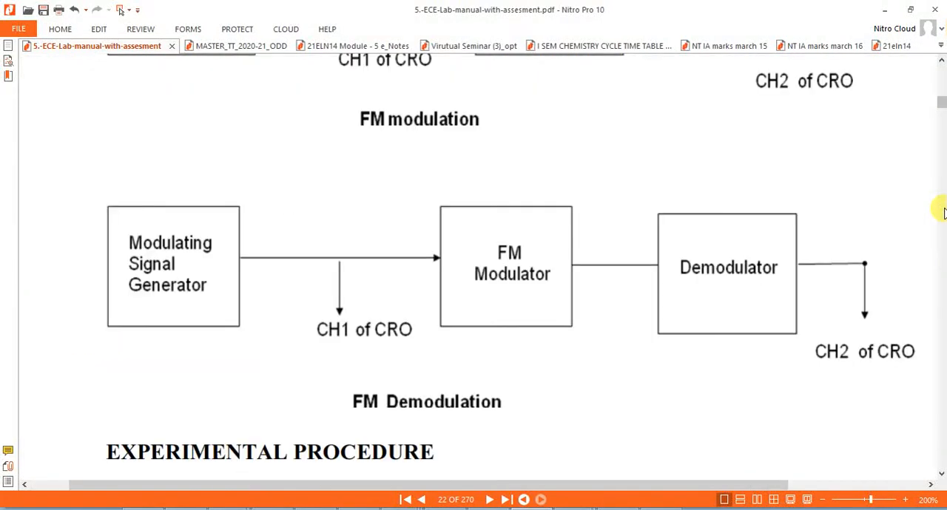
Step: Go back through the manual to the page 19 drawings of the modulating signal, carrier and more-than-100% modulation
click(941, 92)
click(941, 92)
click(941, 92)
click(941, 89)
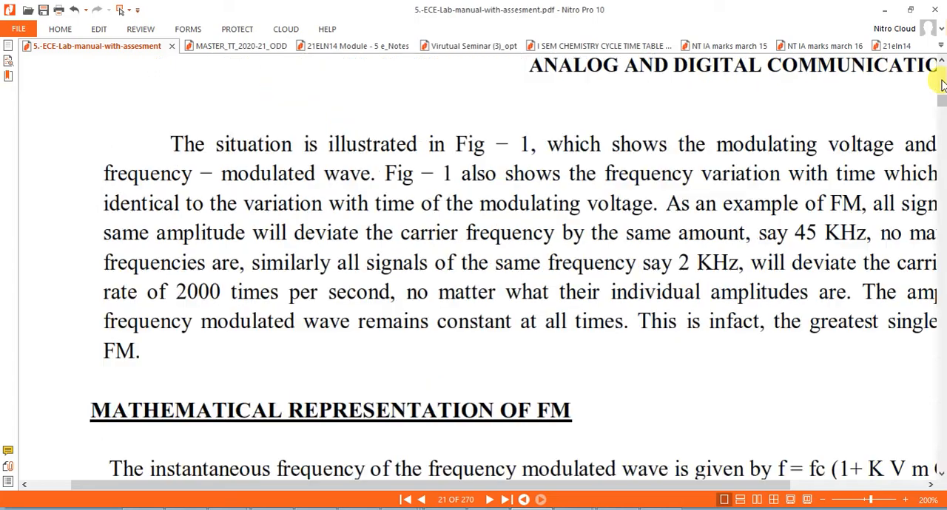
click(942, 84)
click(942, 85)
click(942, 85)
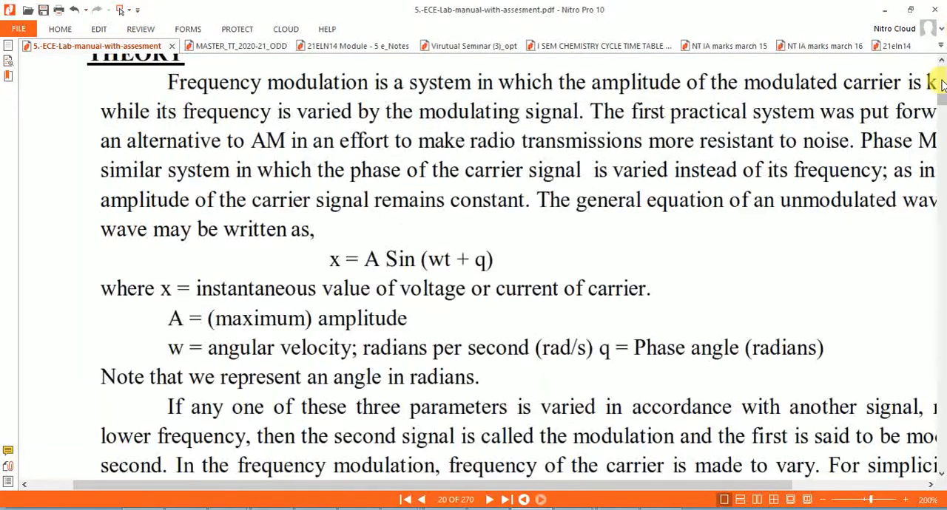
click(942, 84)
click(942, 84)
click(942, 84)
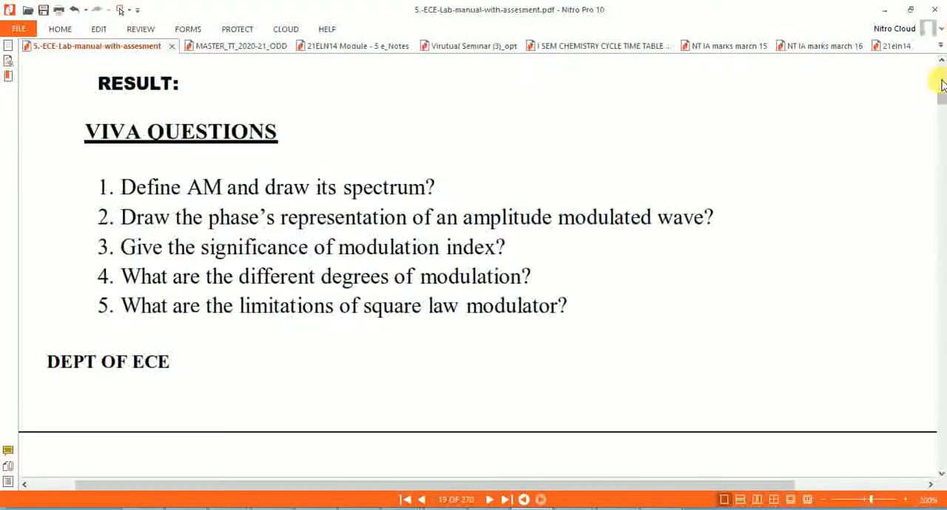
click(942, 84)
click(942, 84)
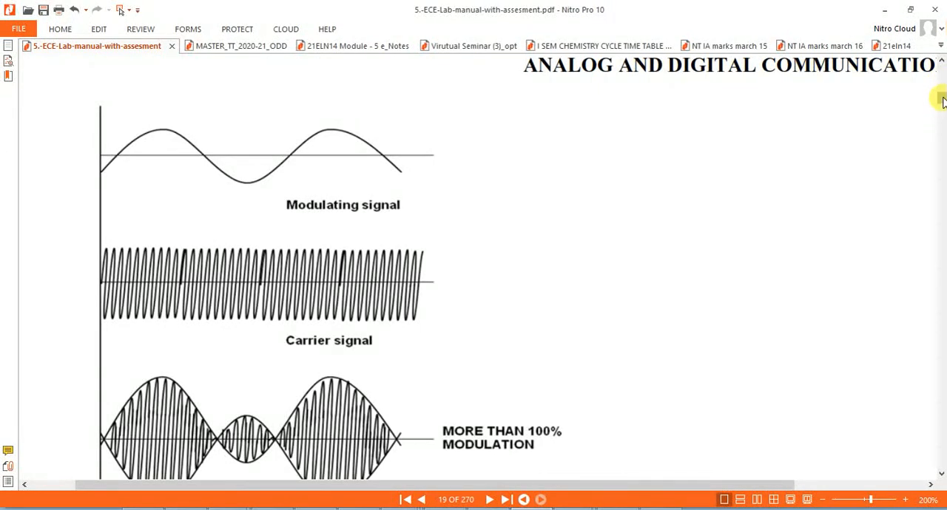
Step: Go back to the start of Experiment 1 on amplitude modulation and demodulation, showing its aim and required apparatus
drag(944, 98, 943, 97)
click(941, 84)
click(942, 84)
click(942, 84)
drag(799, 240, 725, 214)
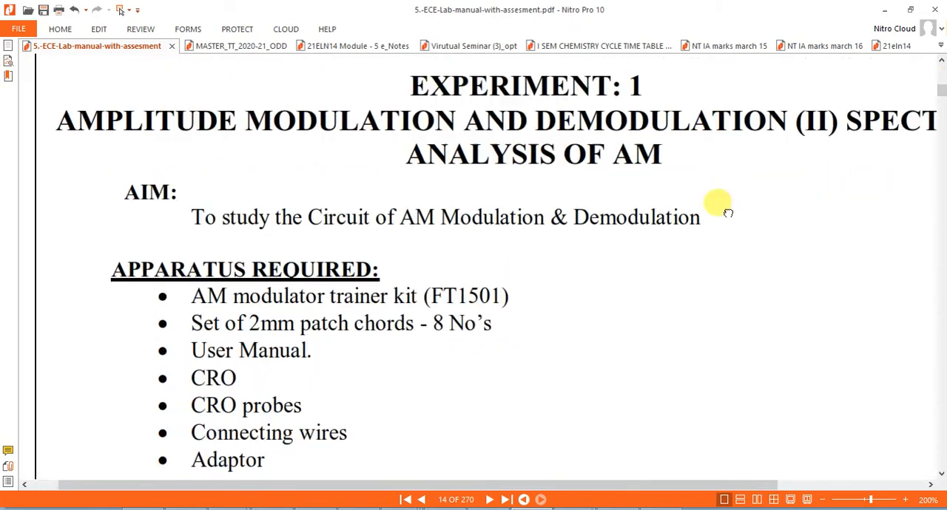
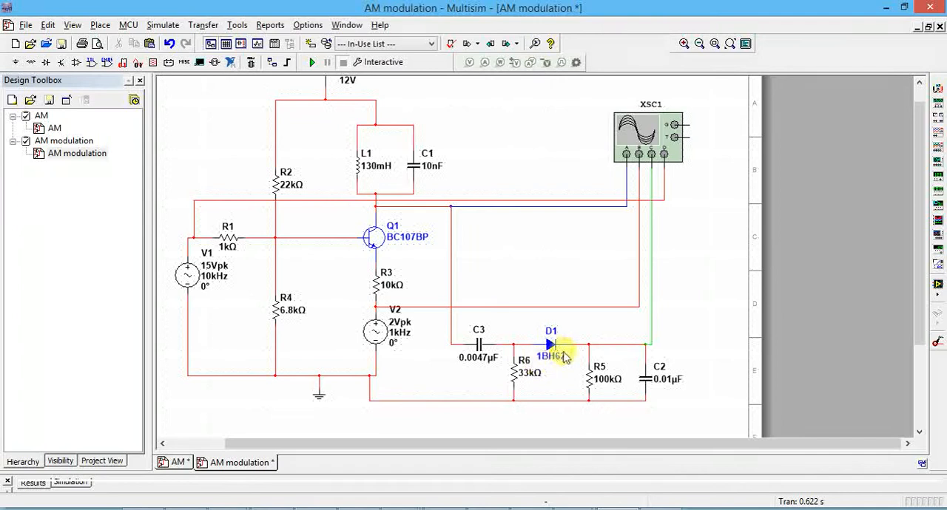
Step: Run the AM modulation simulation and show the four-channel oscilloscope XSC1 in an enlarged window
click(559, 355)
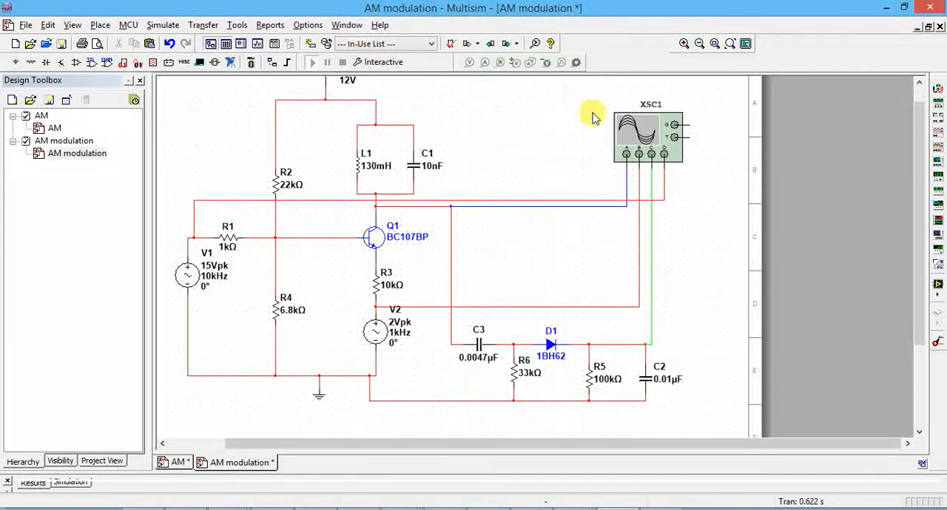
key(F5)
double_click(641, 129)
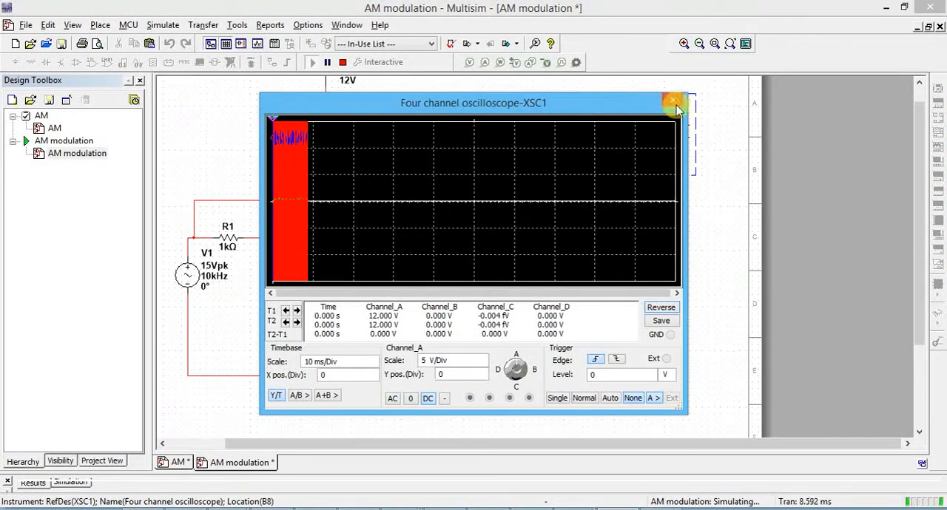
drag(688, 96, 774, 37)
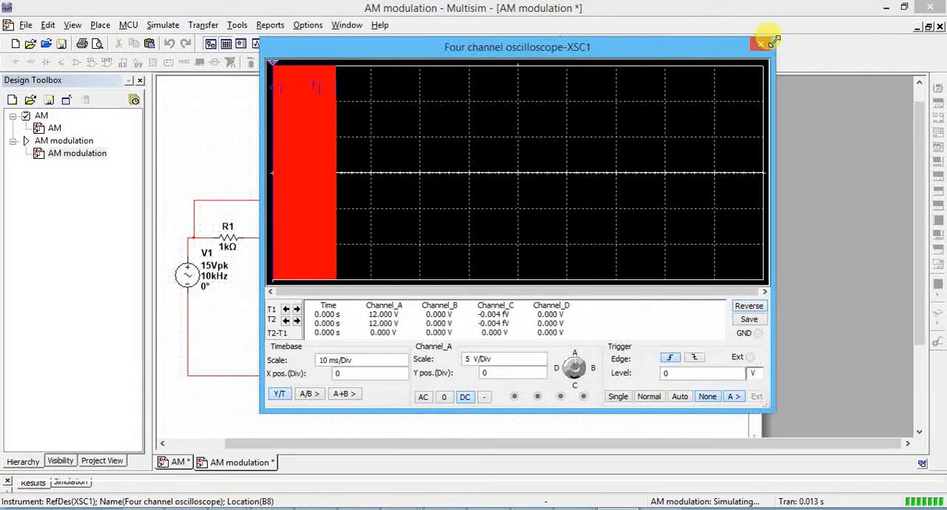
Step: Set the oscilloscope's timebase scale to 500 us/Div
click(401, 363)
click(401, 363)
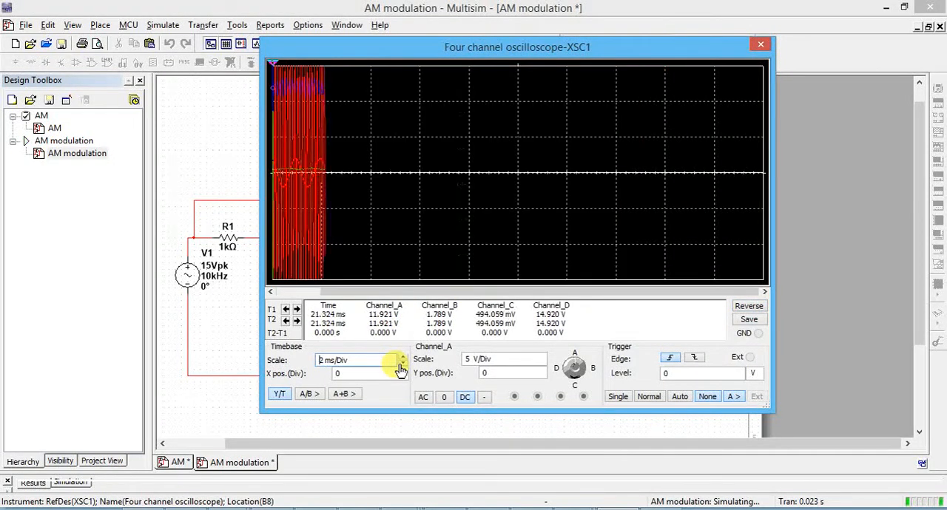
click(401, 363)
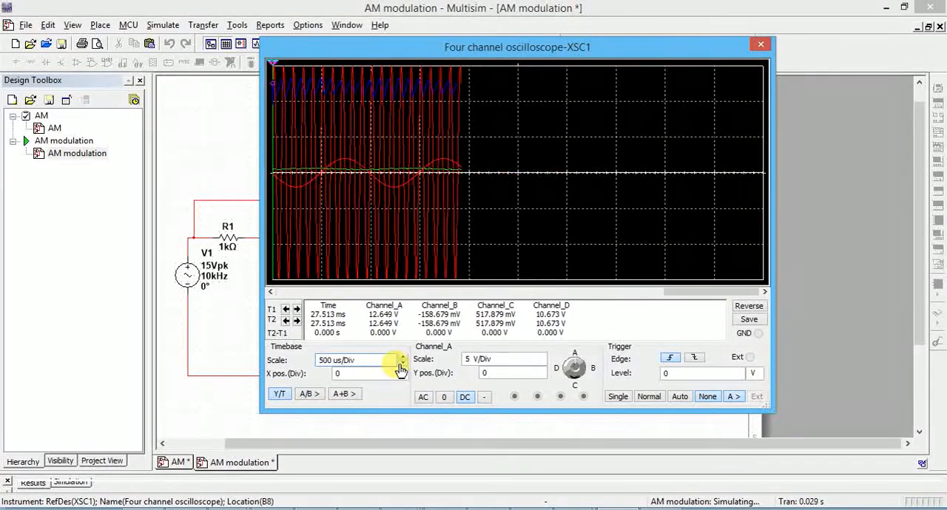
Step: Try larger scales for channel A up to 50 V/Div, set it to 10 V/Div and close the oscilloscope
click(574, 364)
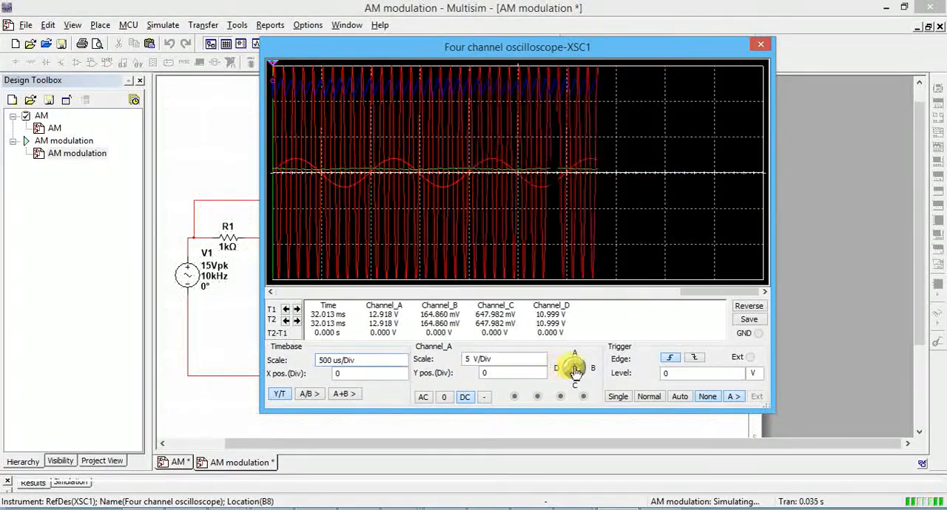
click(531, 360)
click(542, 359)
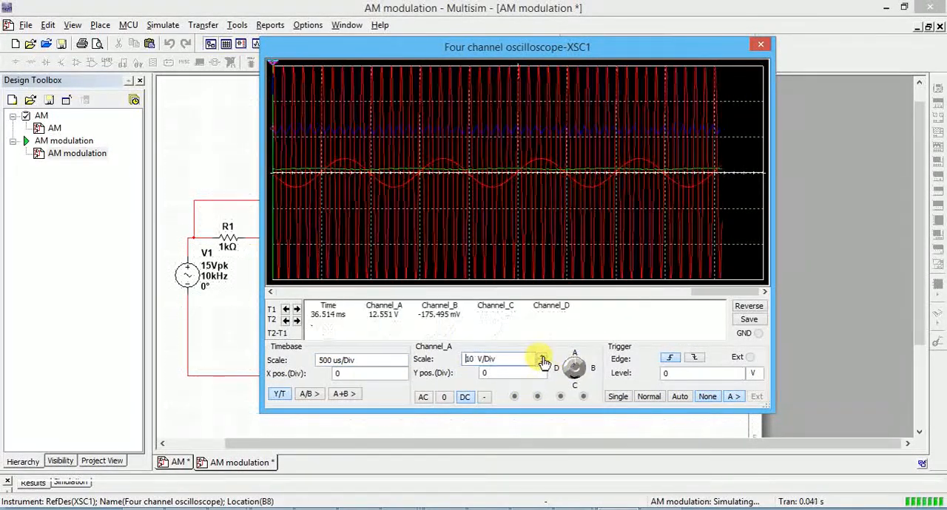
click(542, 359)
click(542, 359)
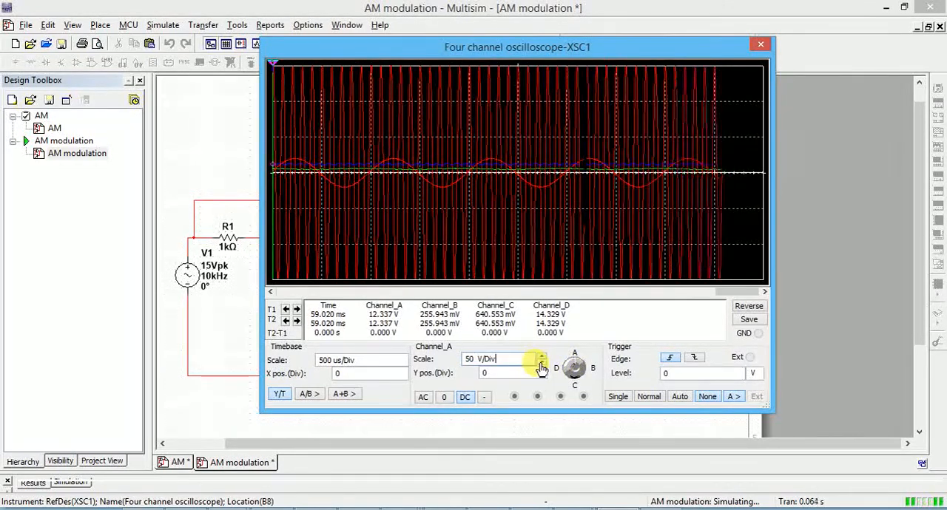
click(541, 362)
click(541, 363)
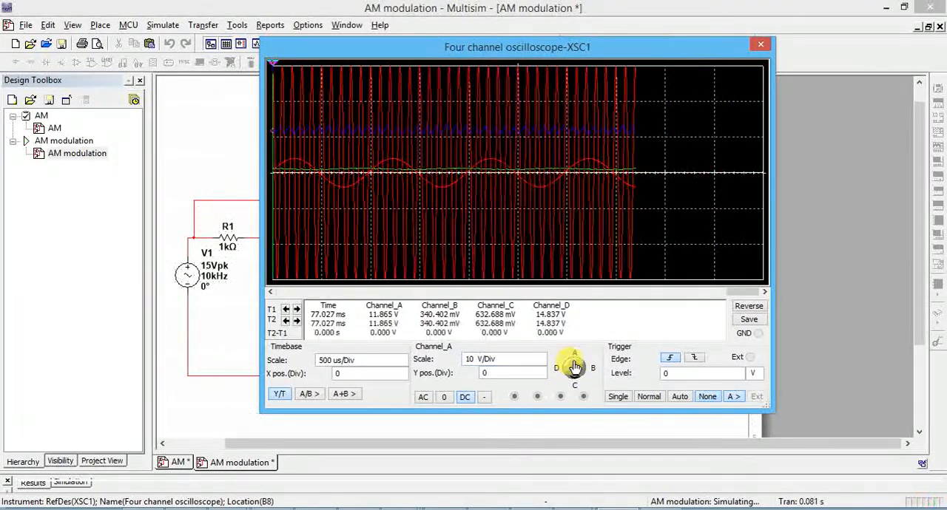
click(760, 47)
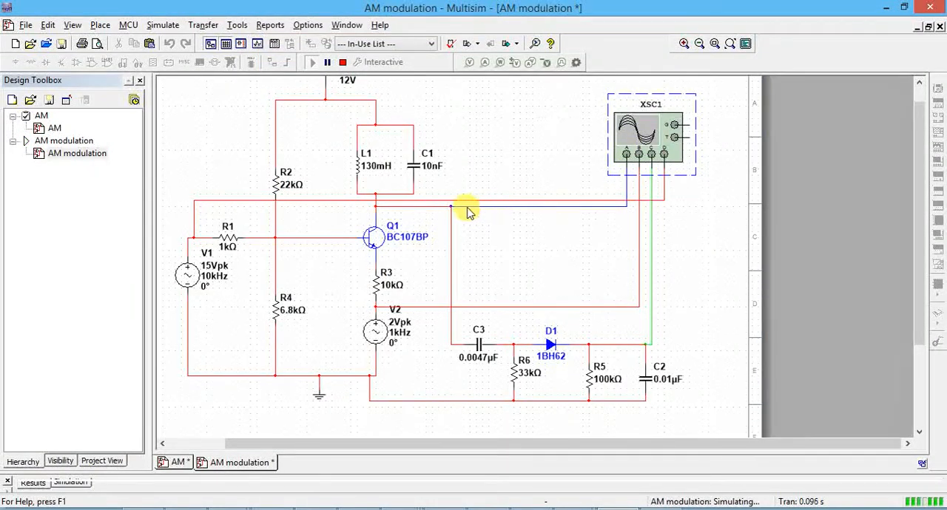
Step: Reopen the oscilloscope and set the input coupling of channels A, B, C and D to 0
double_click(629, 135)
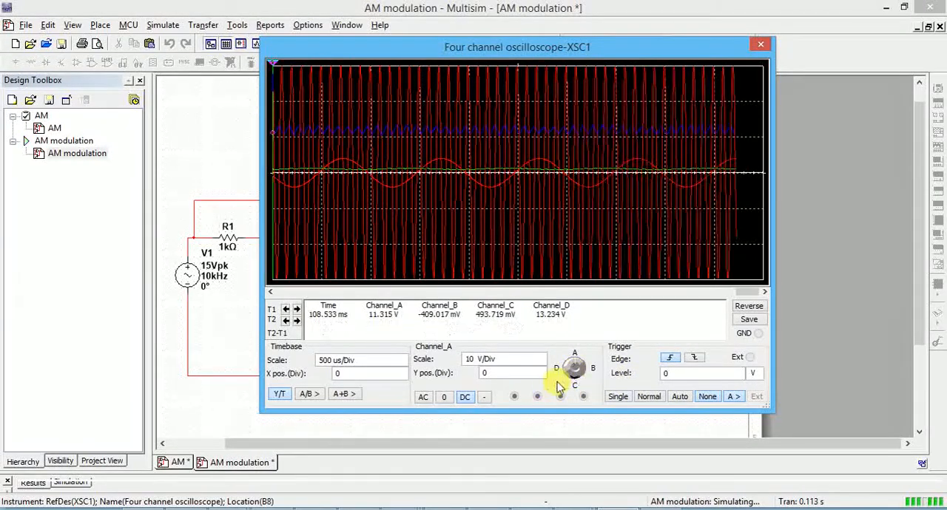
click(444, 399)
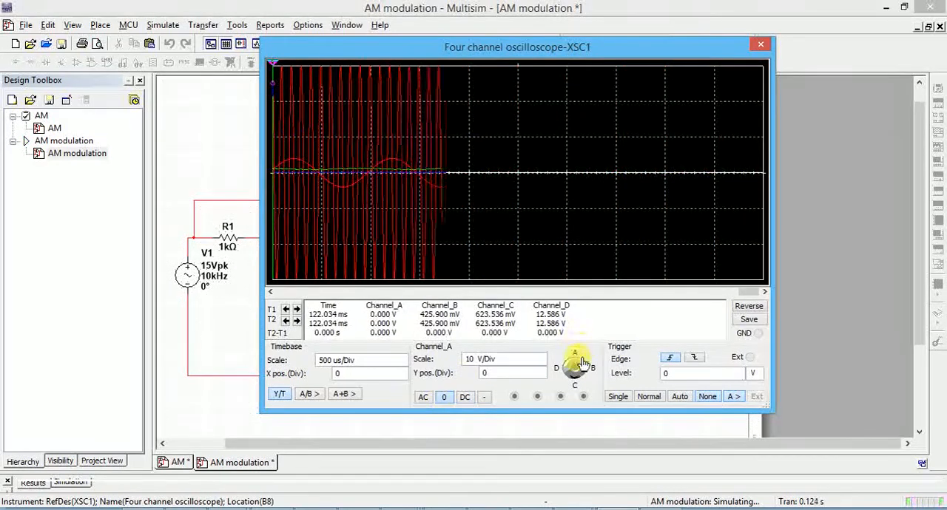
click(583, 363)
click(445, 398)
click(574, 383)
click(445, 398)
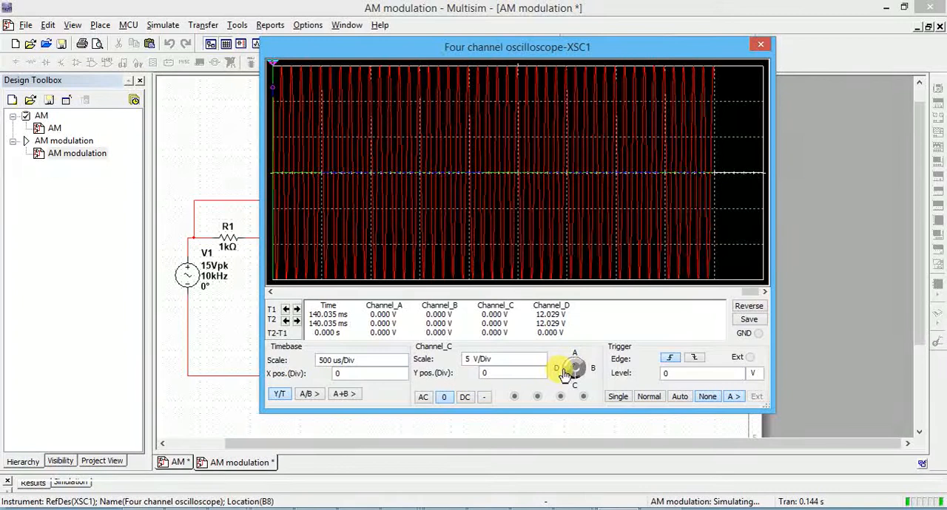
click(564, 373)
click(445, 398)
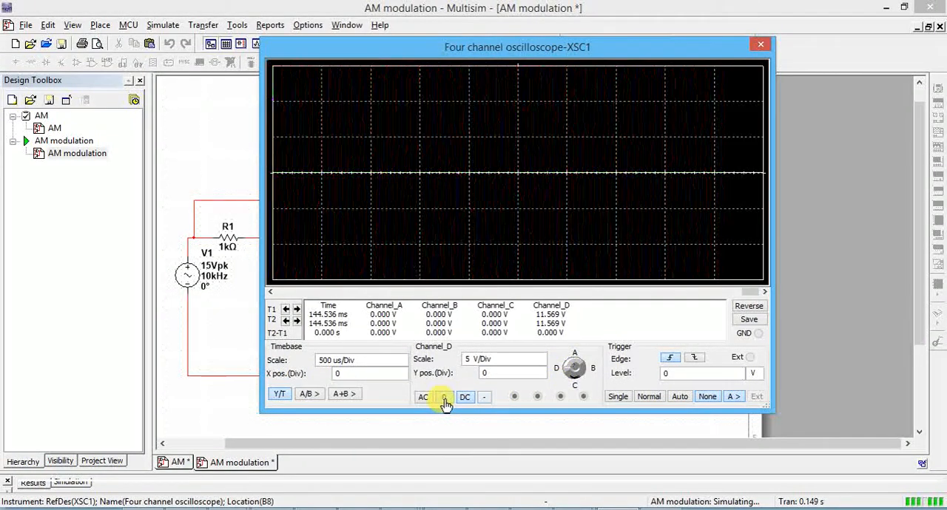
click(445, 400)
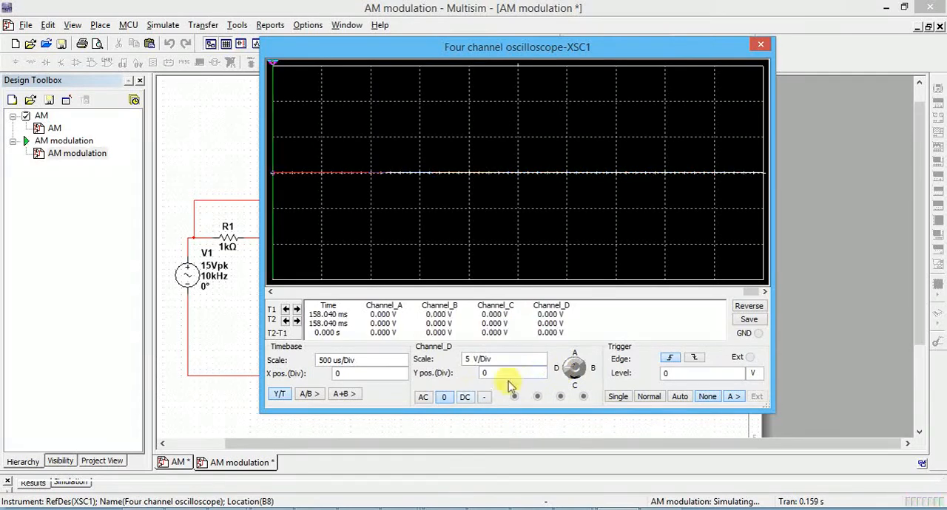
Step: Show the carrier on channel D with AC coupling and a scale of 20 V/Div
click(428, 401)
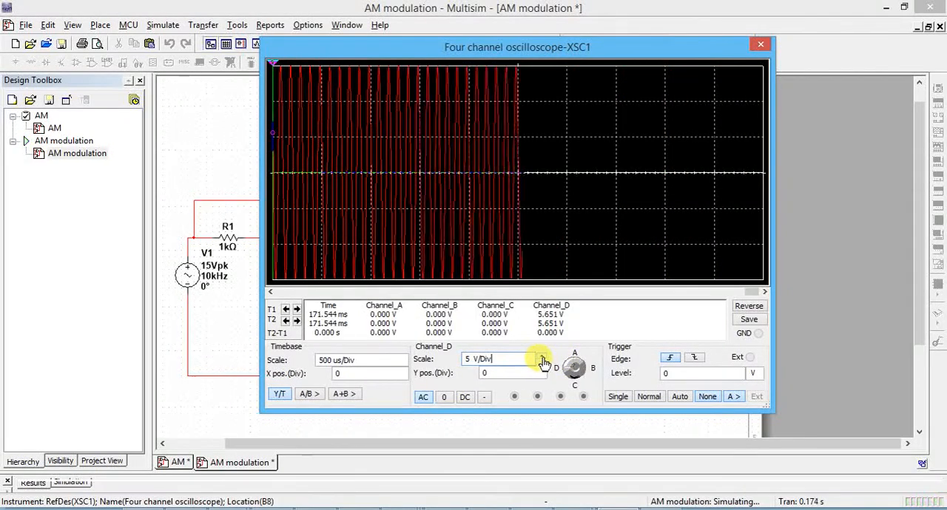
click(543, 358)
click(543, 358)
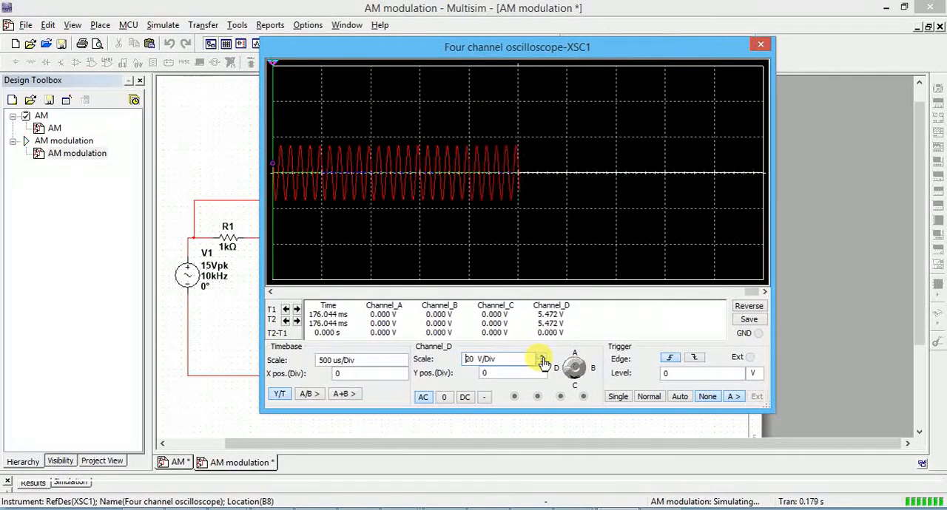
Step: Raise channel D's trace to a Y position of 2 divisions
click(579, 373)
click(538, 374)
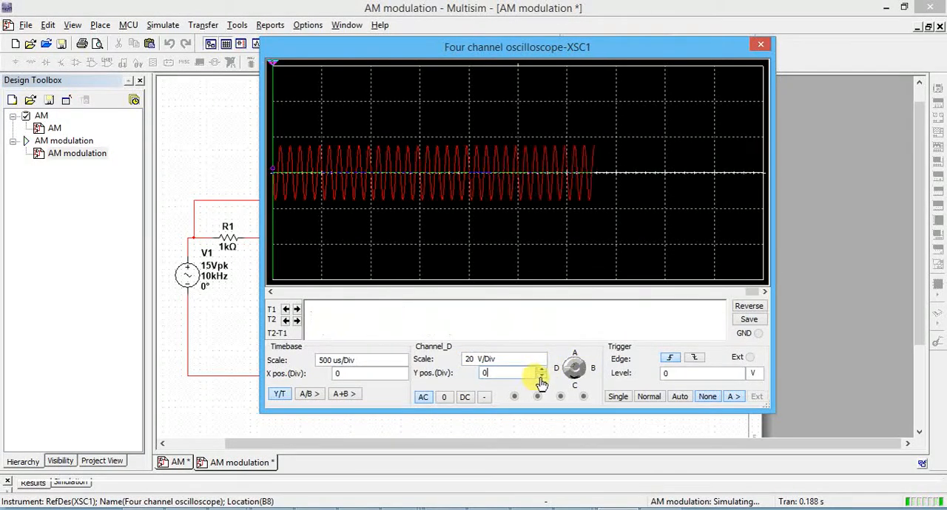
click(541, 378)
click(540, 378)
click(541, 378)
click(541, 378)
click(541, 378)
click(541, 378)
double_click(541, 371)
double_click(541, 371)
double_click(541, 371)
double_click(540, 371)
double_click(540, 370)
double_click(541, 371)
double_click(540, 371)
double_click(541, 372)
double_click(541, 372)
double_click(540, 371)
double_click(540, 371)
click(541, 371)
click(541, 372)
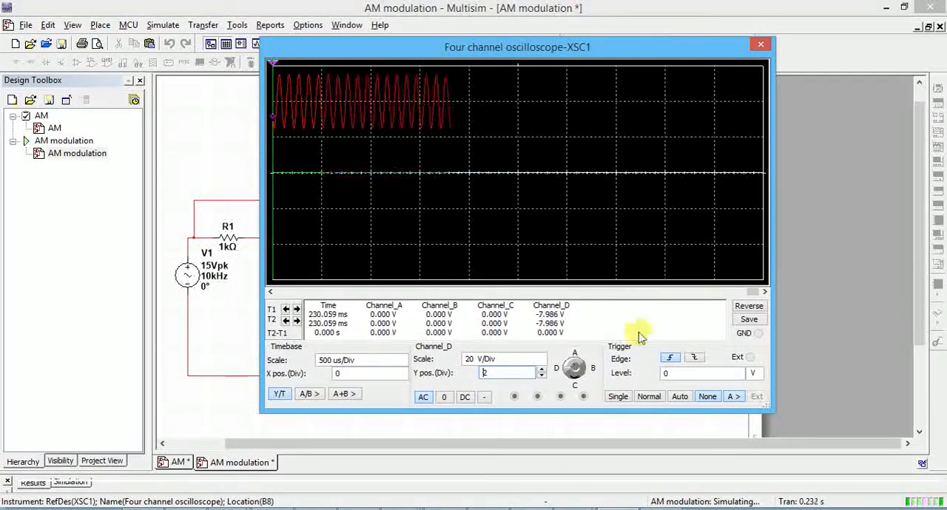
Step: Check in the schematic which signal feeds channel B, and show the message signal by setting that channel to AC coupling
click(578, 378)
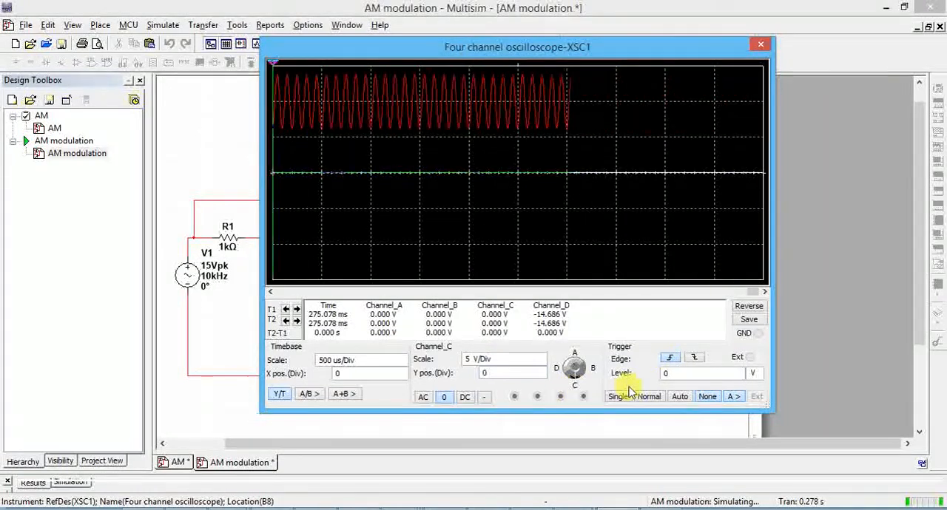
click(611, 435)
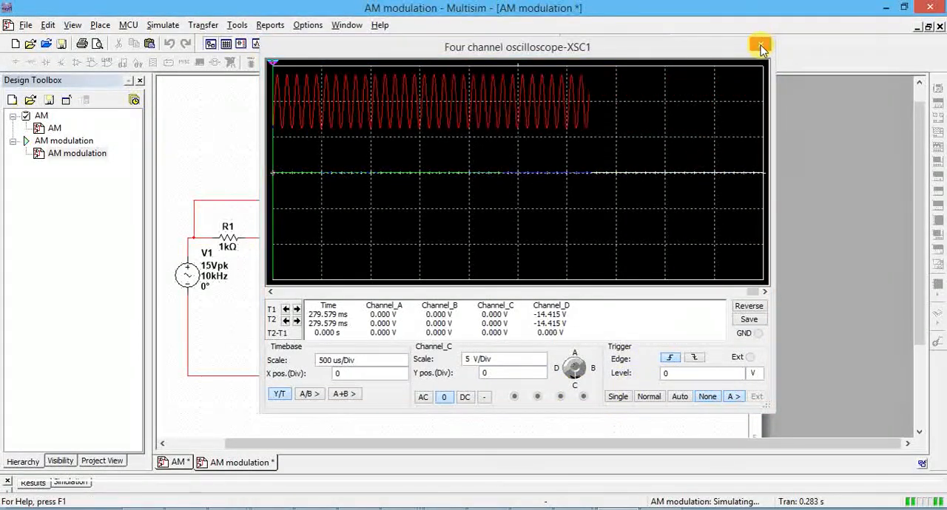
drag(698, 47, 407, 185)
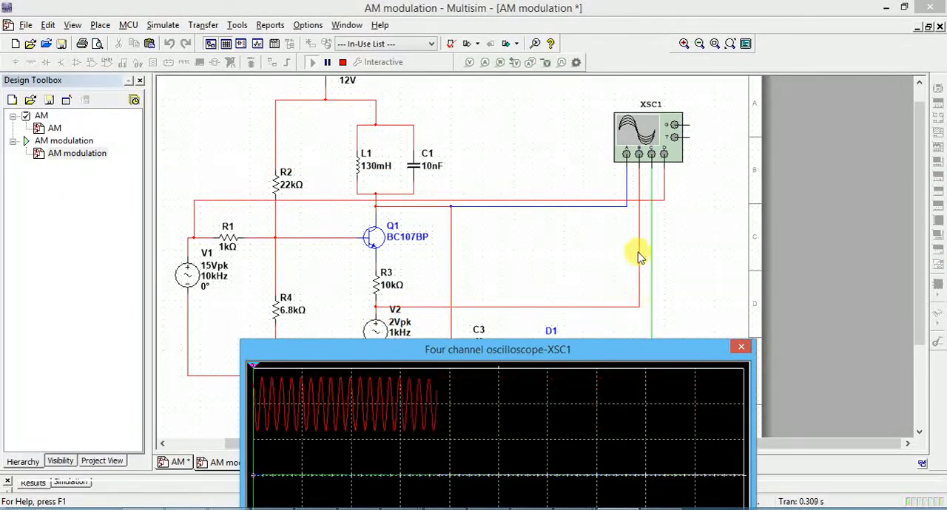
drag(592, 350, 557, 118)
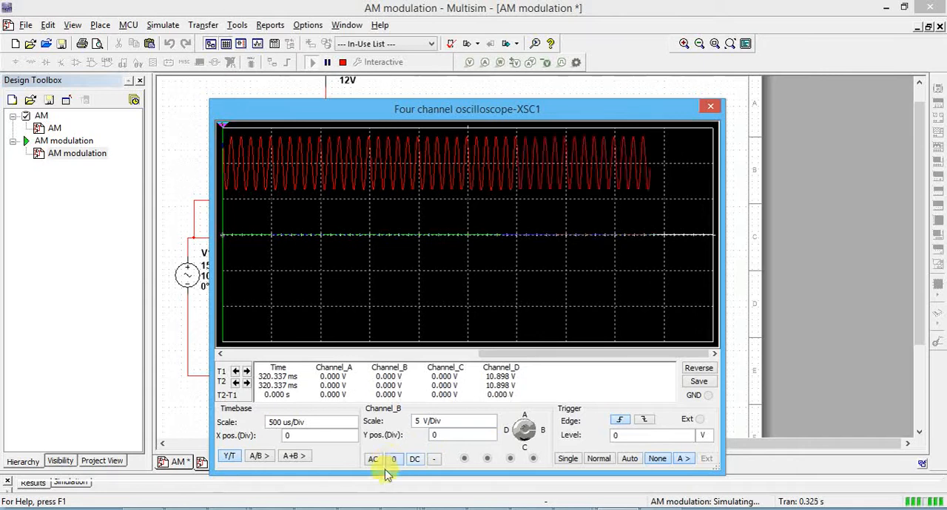
click(375, 459)
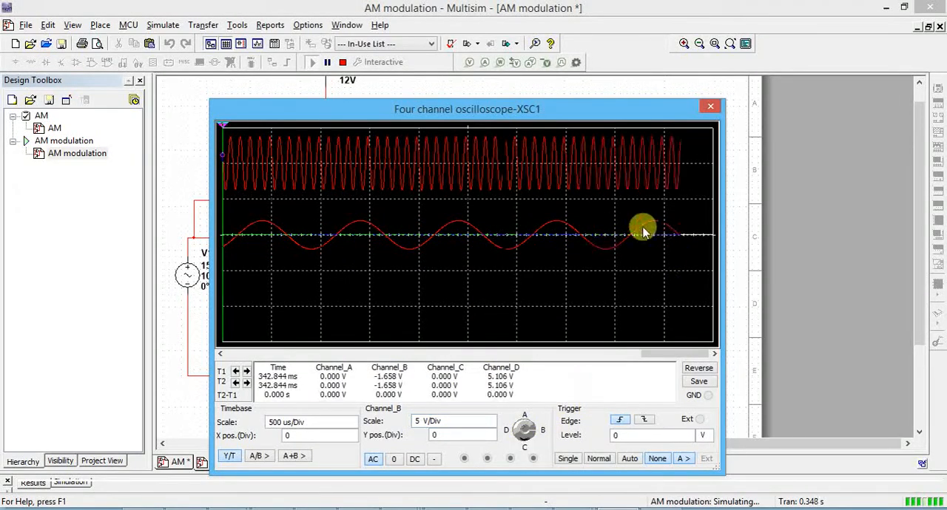
Step: Check channel A's connection to the transistor's collector, and show its modulated signal with AC coupling at 1 V/Div
drag(599, 109, 658, 308)
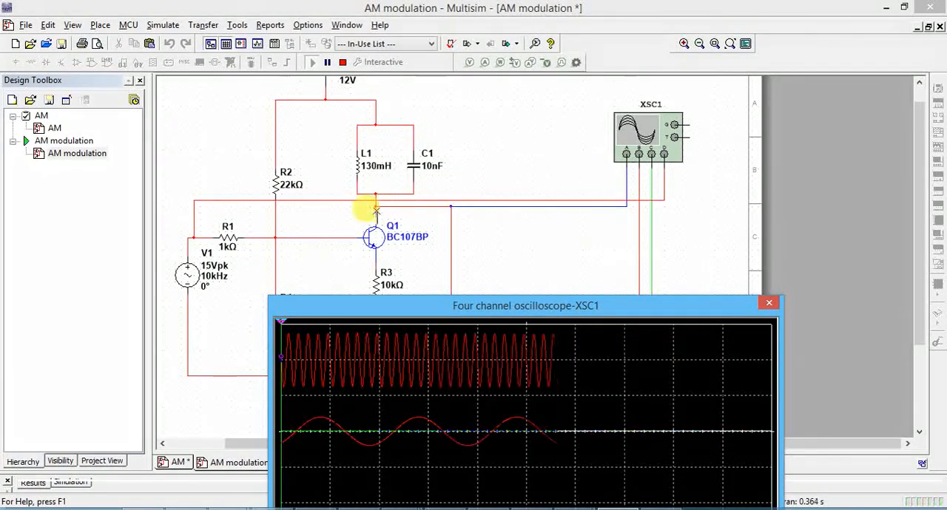
drag(530, 304, 492, 63)
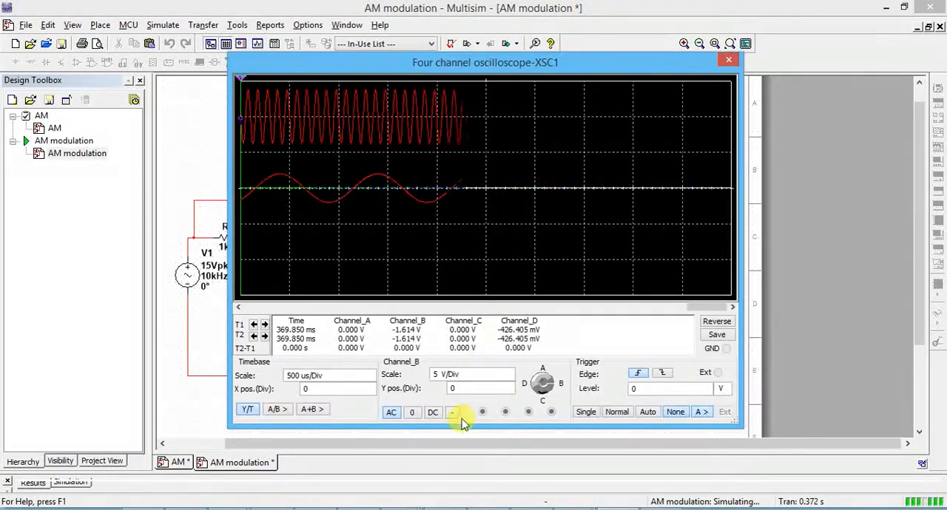
click(543, 380)
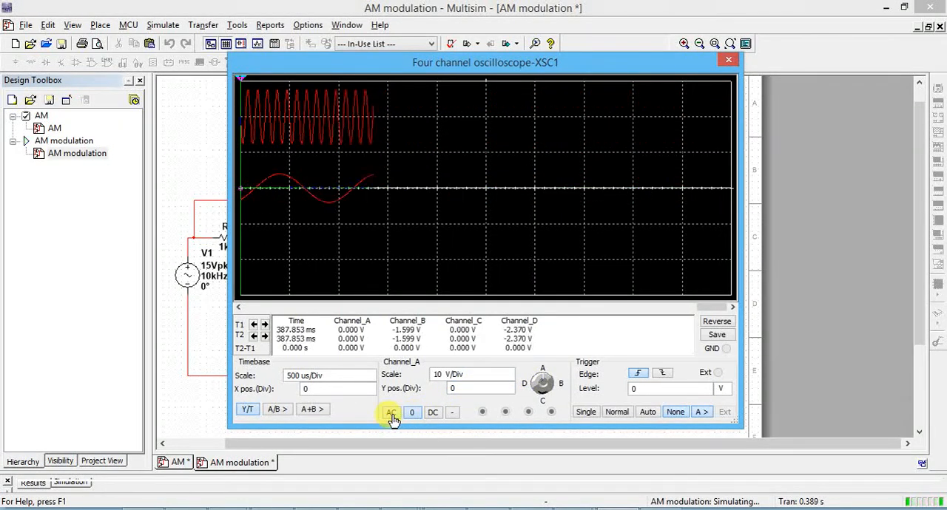
click(509, 380)
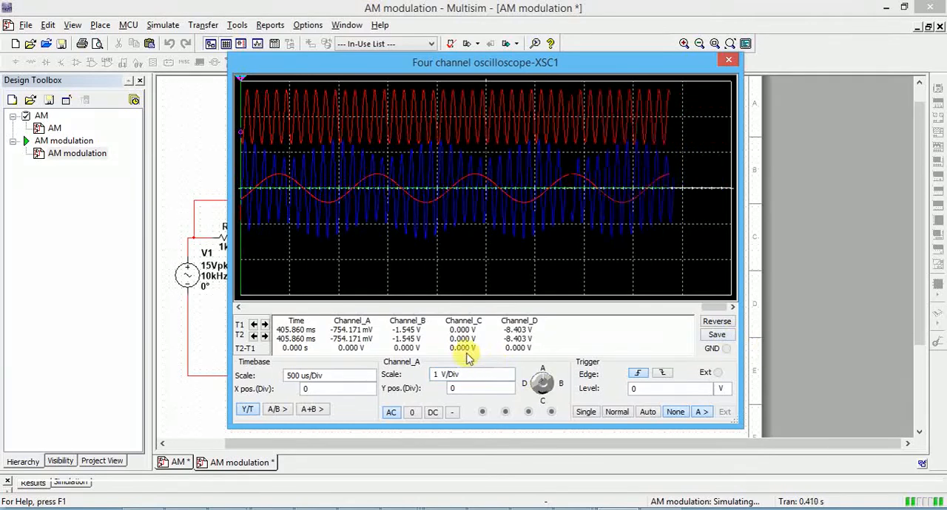
Step: Lower channel A's trace to a Y position of -1.8 divisions and reverse the oscilloscope display to a white background
click(509, 387)
click(509, 388)
click(509, 388)
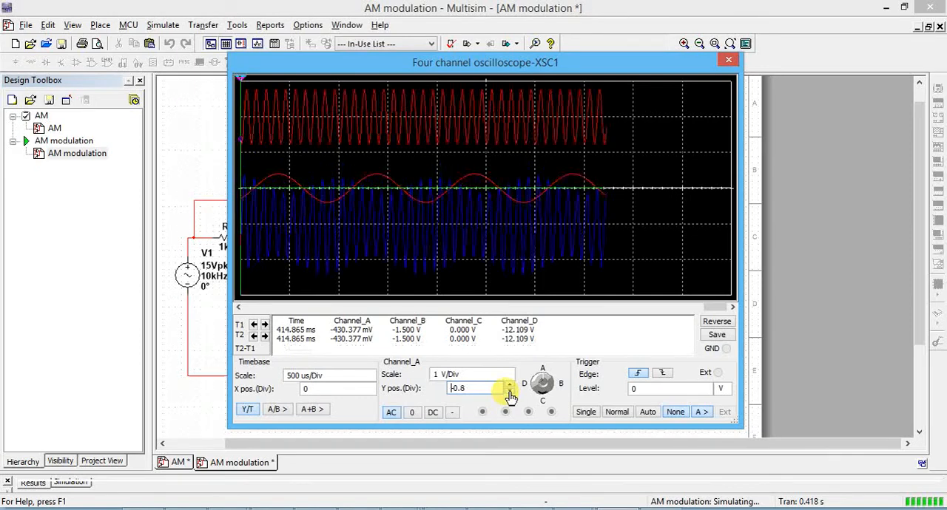
click(509, 391)
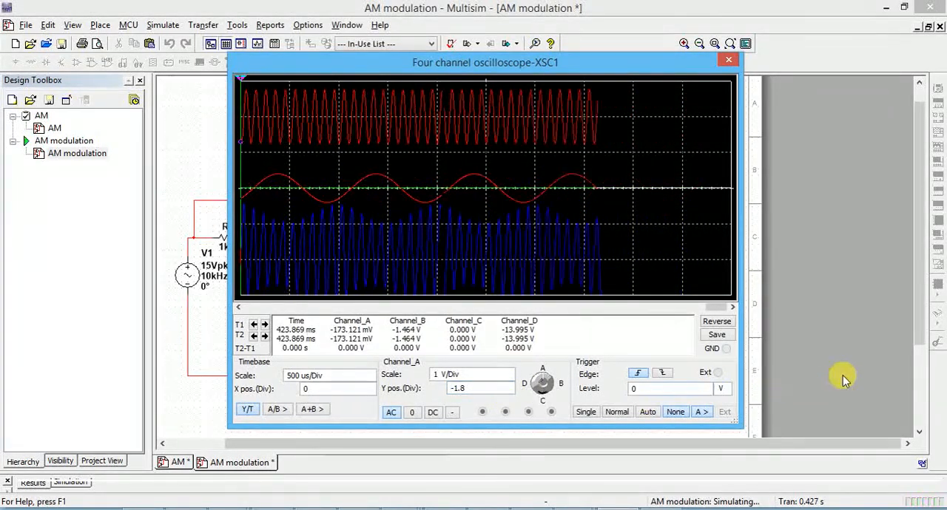
click(717, 326)
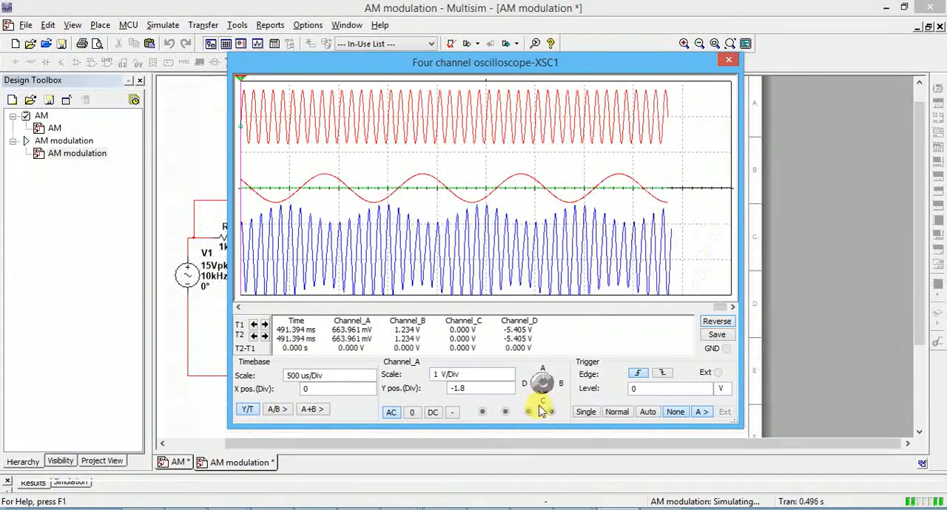
Step: Move the oscilloscope window aside to examine the detector circuit and channel wiring, and bring the window back into full view
click(207, 312)
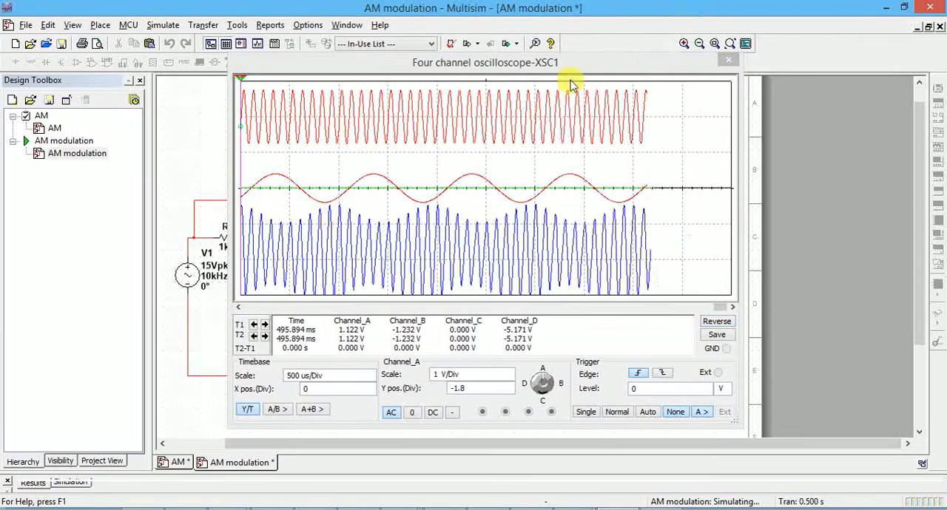
drag(697, 66, 457, 403)
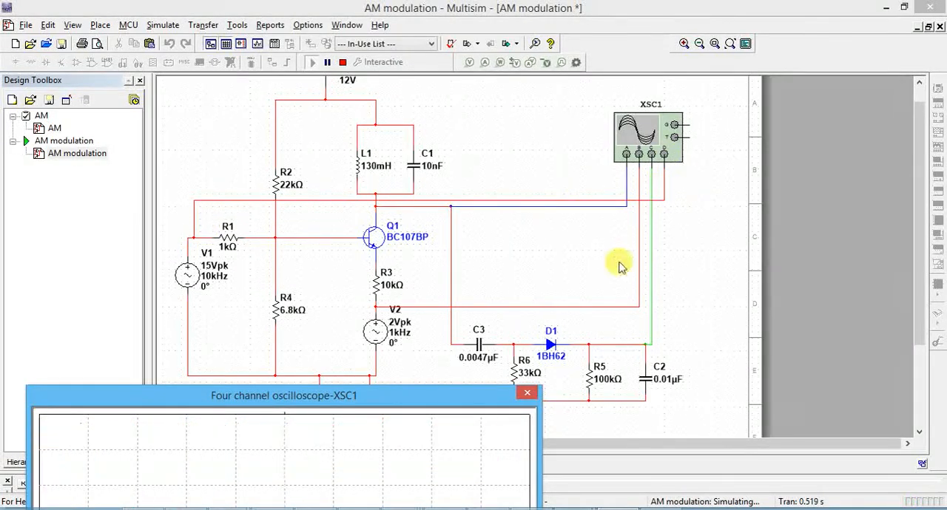
drag(443, 398, 429, 286)
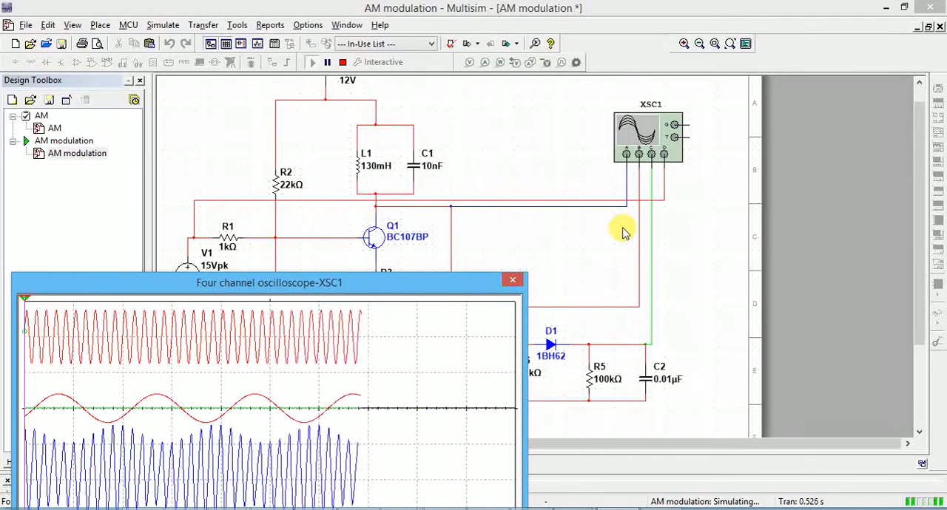
drag(385, 288, 447, 102)
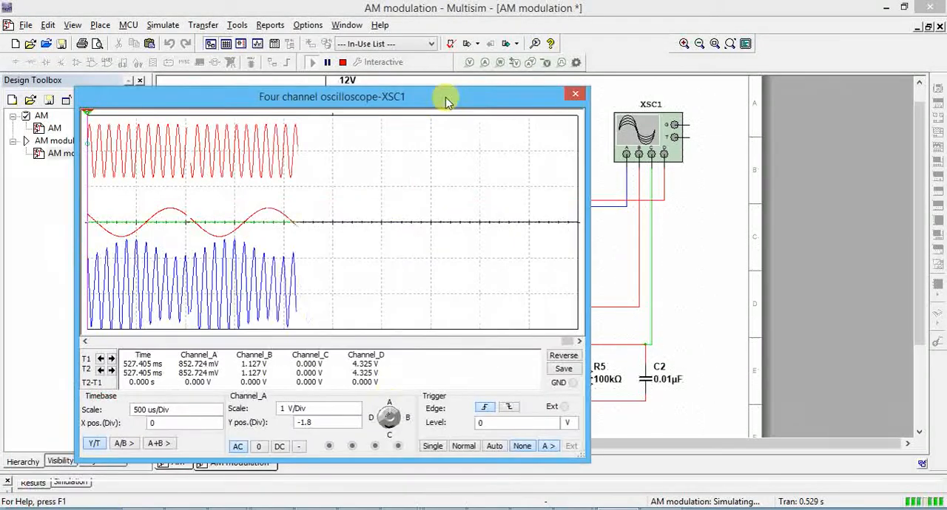
Step: Ground channel D's input to flatten the carrier, and show the detected signal on channel C with AC coupling at 500 mV/Div
click(374, 418)
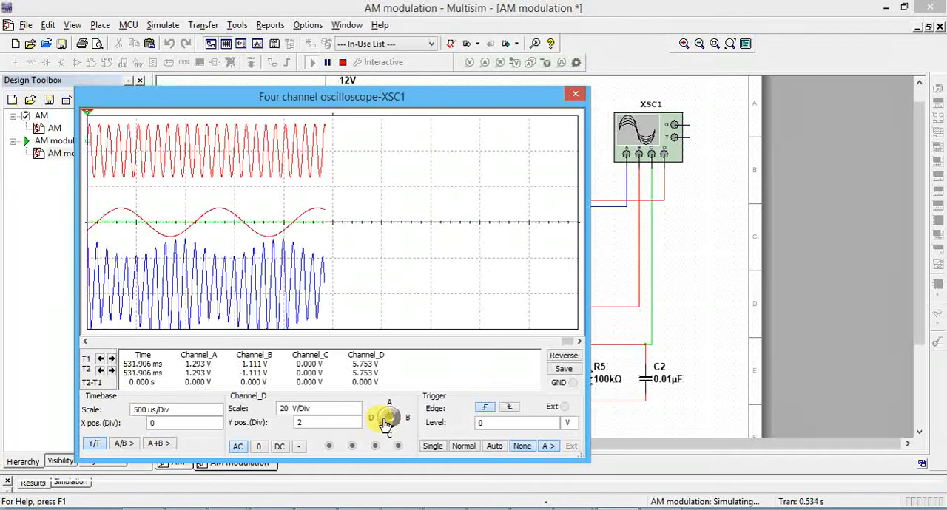
click(258, 447)
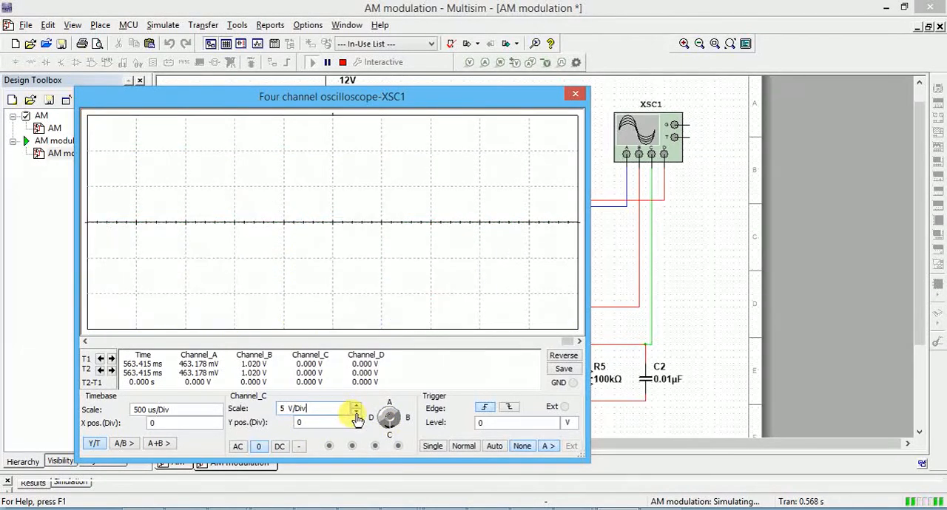
click(356, 413)
click(356, 413)
click(355, 413)
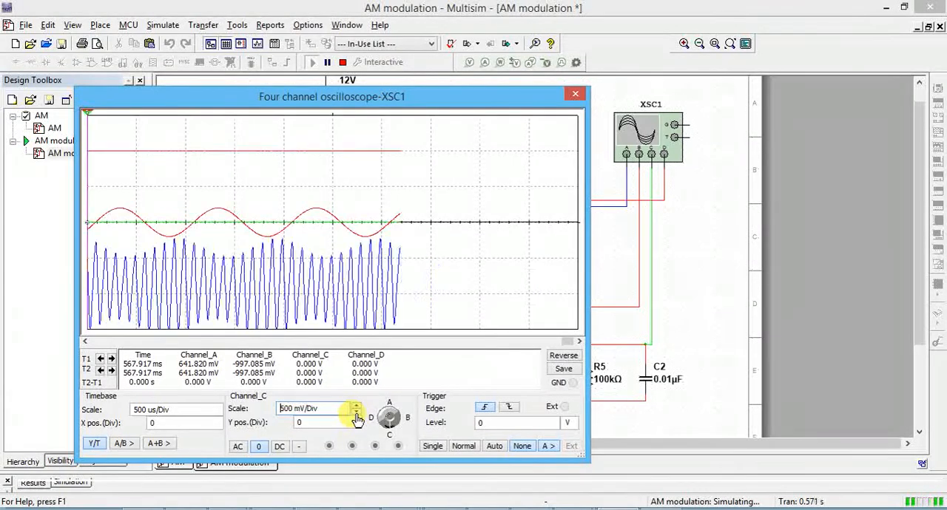
click(239, 448)
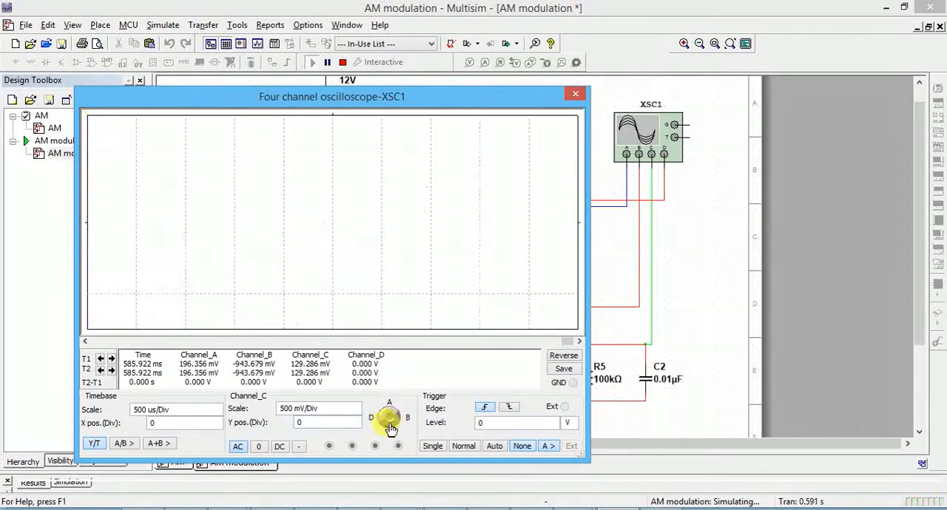
Step: Try different vertical scales for channel C's trace and return to 500 mV/Div
click(356, 415)
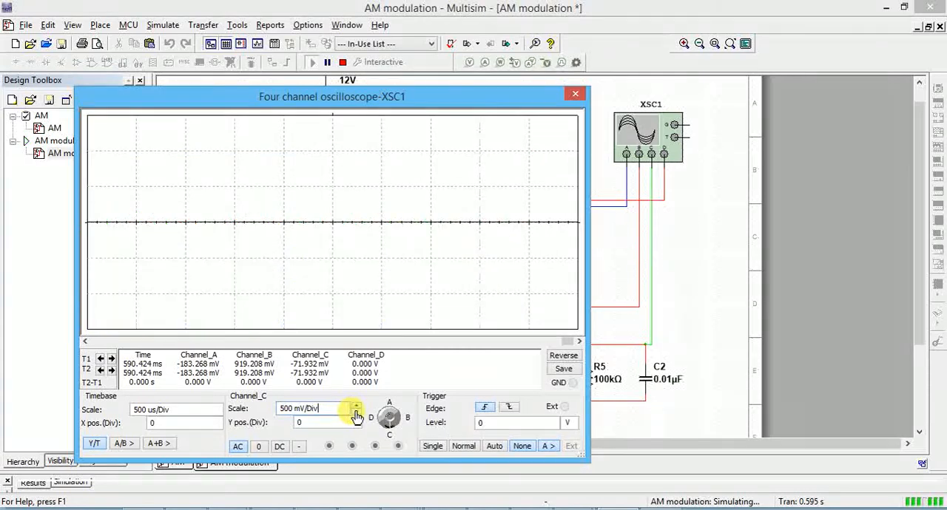
click(356, 409)
click(357, 407)
click(357, 406)
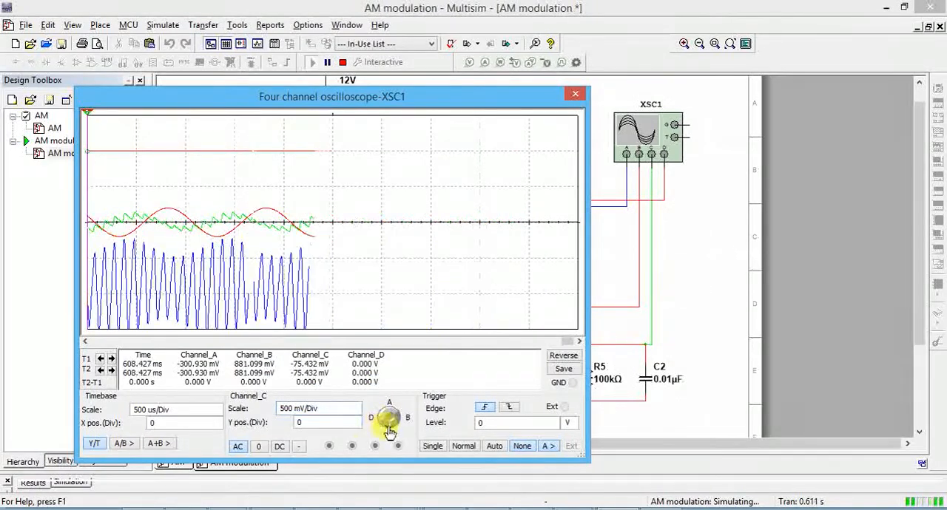
Step: Lower channel C's trace to a Y position of -0.8 divisions, over the modulated signal, and move the oscilloscope window higher
click(356, 427)
click(356, 427)
click(356, 426)
click(356, 426)
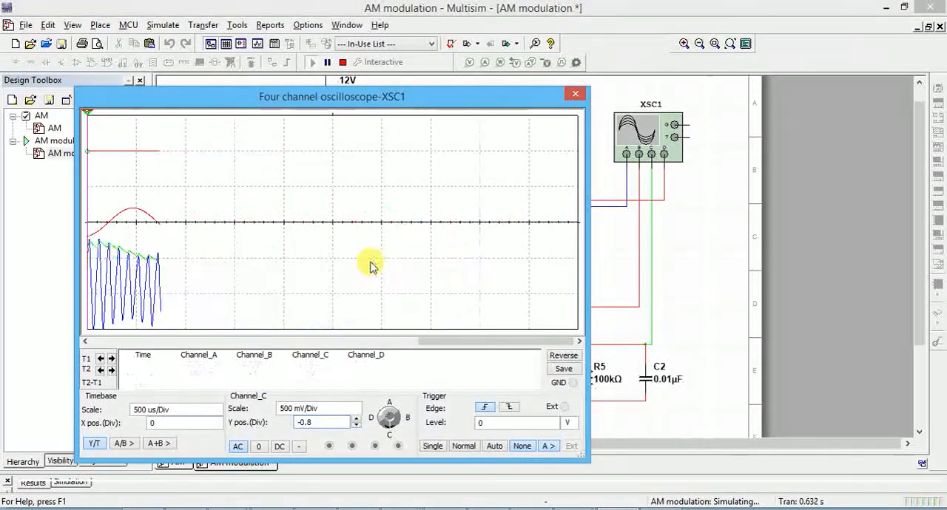
drag(391, 101, 489, 38)
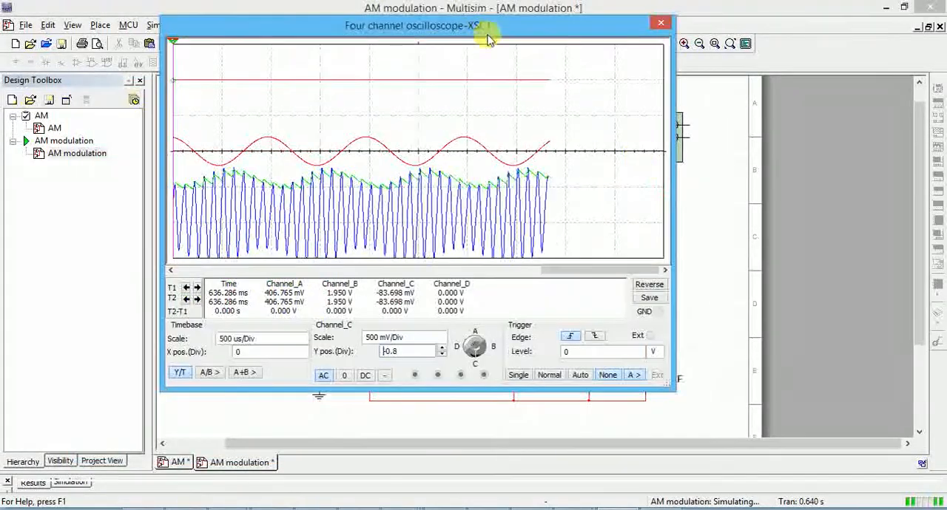
Step: Reverse the display to a black background, raise channel C's trace to a Y position of 1.6 divisions, and restore the white background
click(650, 288)
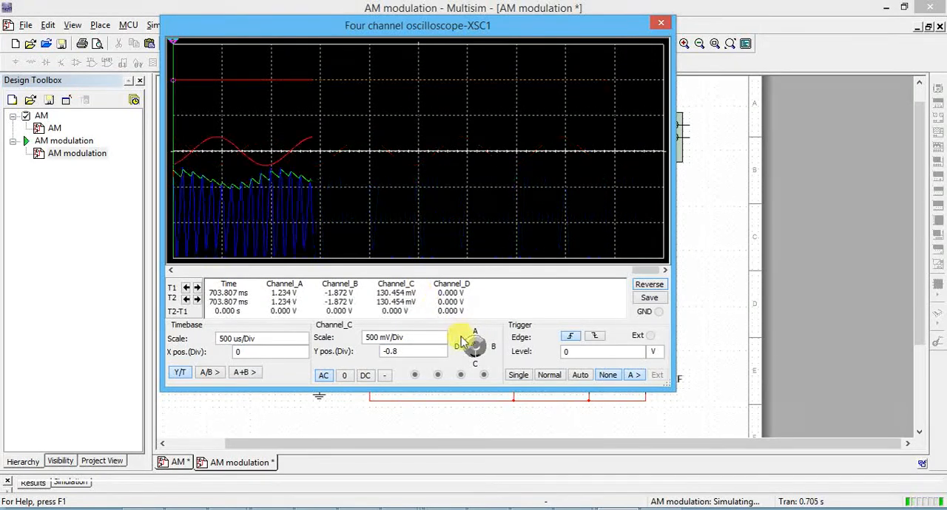
click(444, 356)
click(443, 355)
click(442, 351)
click(443, 351)
click(442, 350)
click(442, 351)
click(443, 351)
click(443, 351)
click(442, 351)
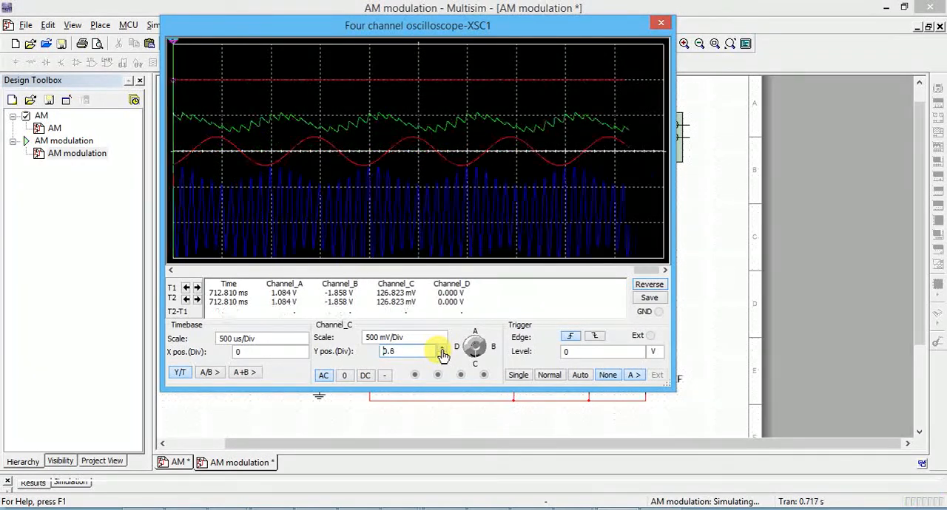
click(442, 351)
click(442, 351)
click(442, 350)
click(443, 350)
click(442, 350)
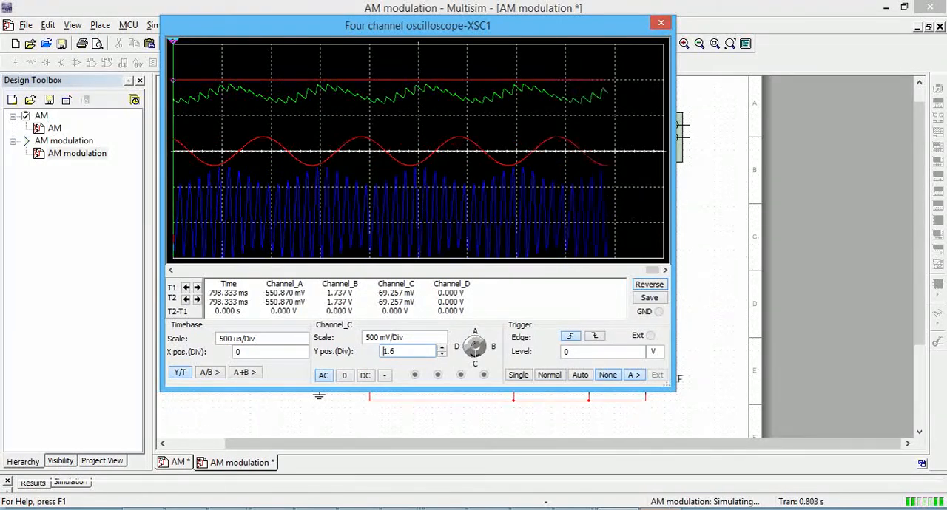
click(635, 285)
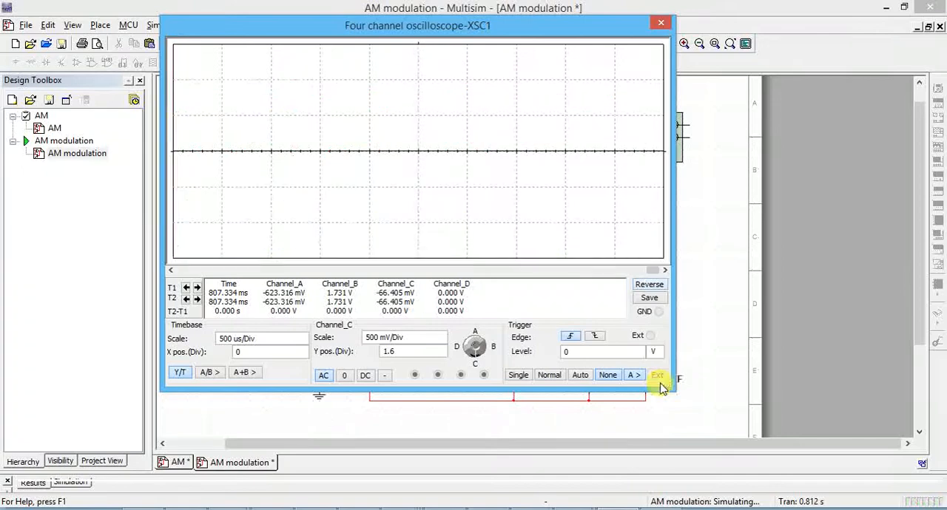